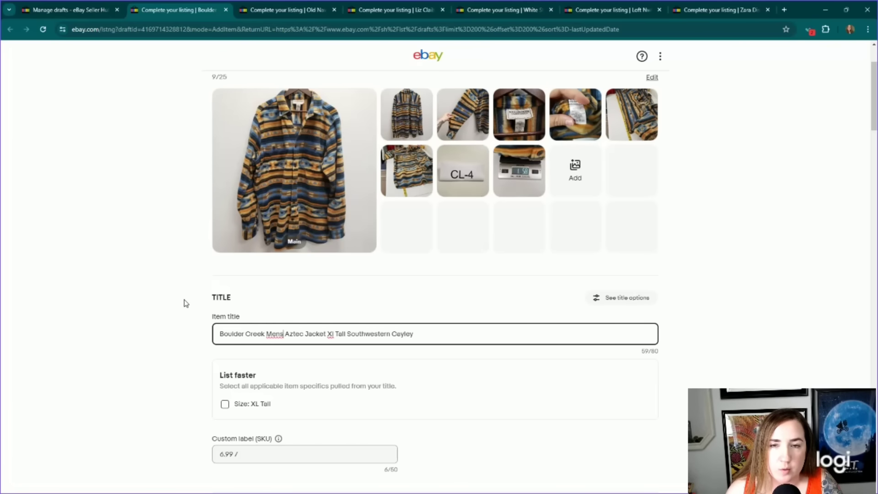
scroll(185, 303, "down", 1)
scroll(185, 303, "up", 1)
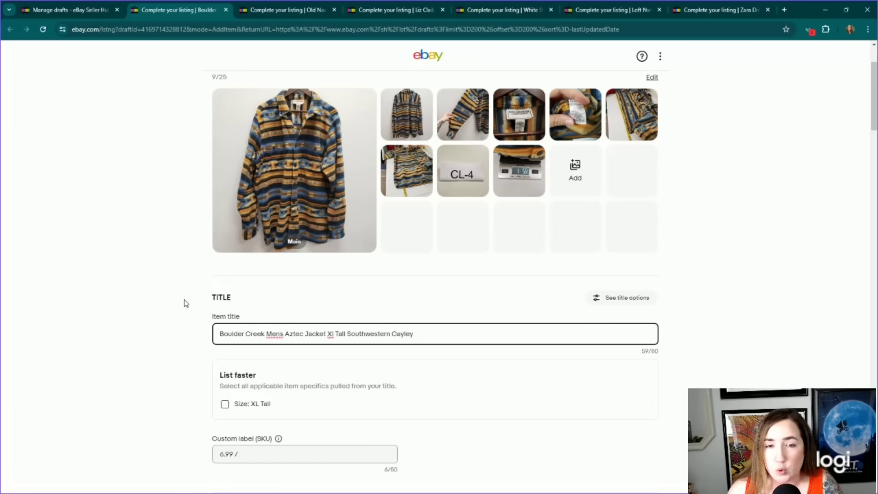
scroll(185, 303, "down", 1)
scroll(185, 303, "up", 1)
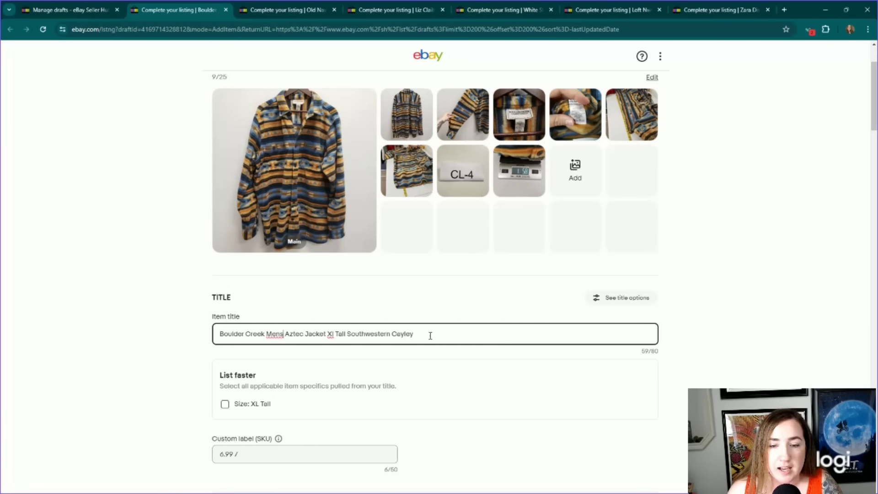
Step: Remove the last word from the item title and write the size part as "Size XL" before "Tall"
left_click_drag(414, 335, 389, 336)
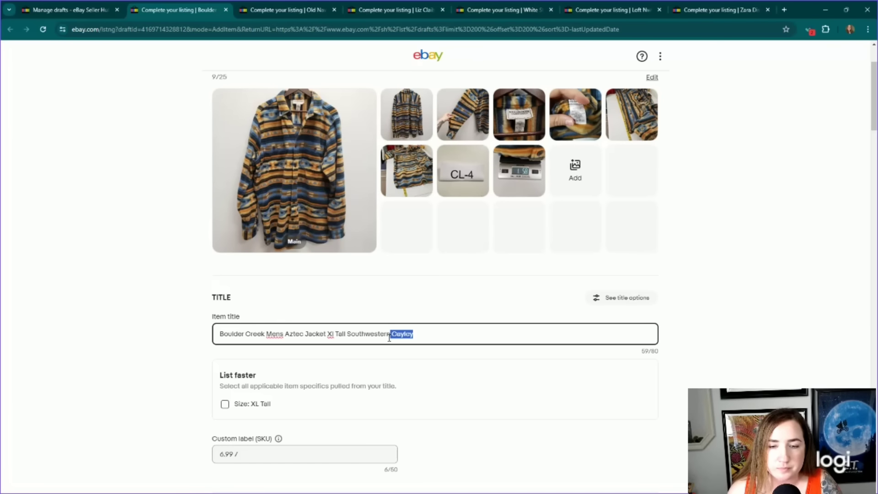
key("BackSpace")
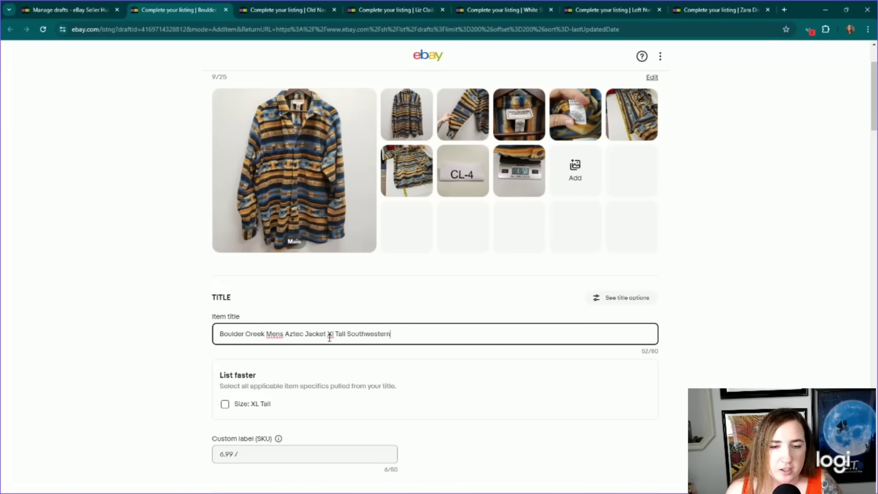
type("Size")
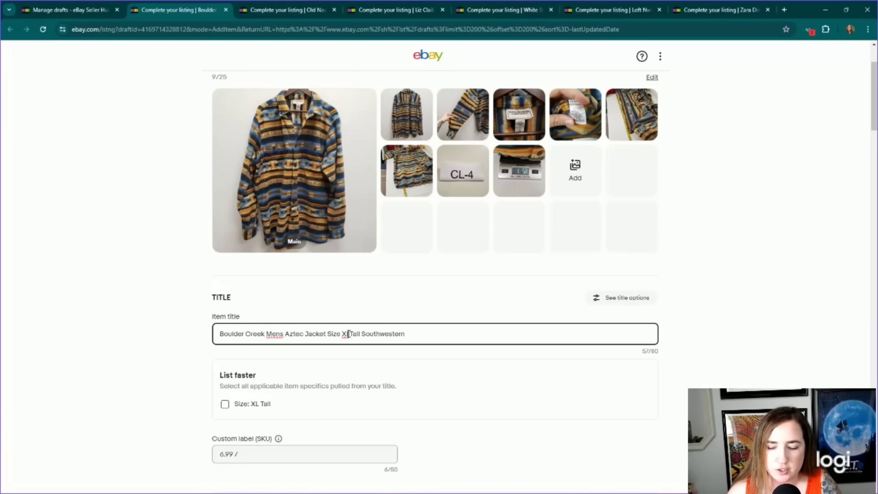
left_click(349, 334)
key("BackSpace")
type("L")
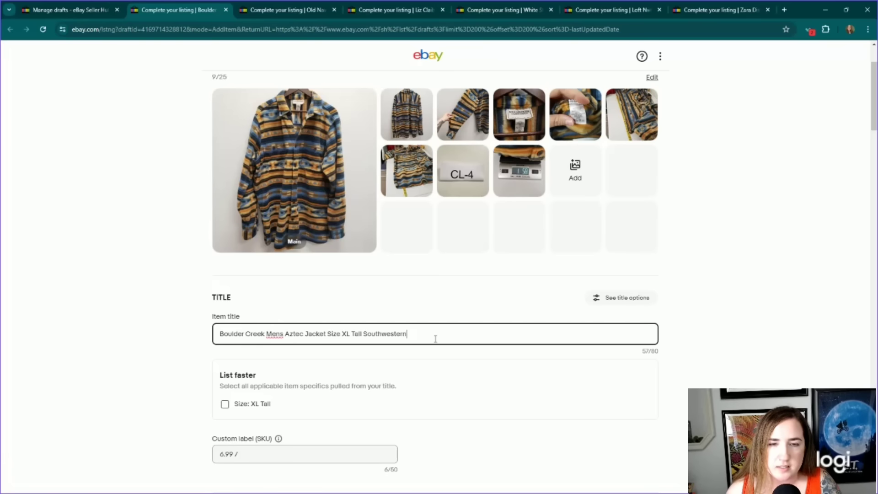
Step: Append "Fleece Button Mutlicolor" to the item title after "Southwestern", removing "Button" to make room for the full color word
type(" Tall Southwestern Fleece")
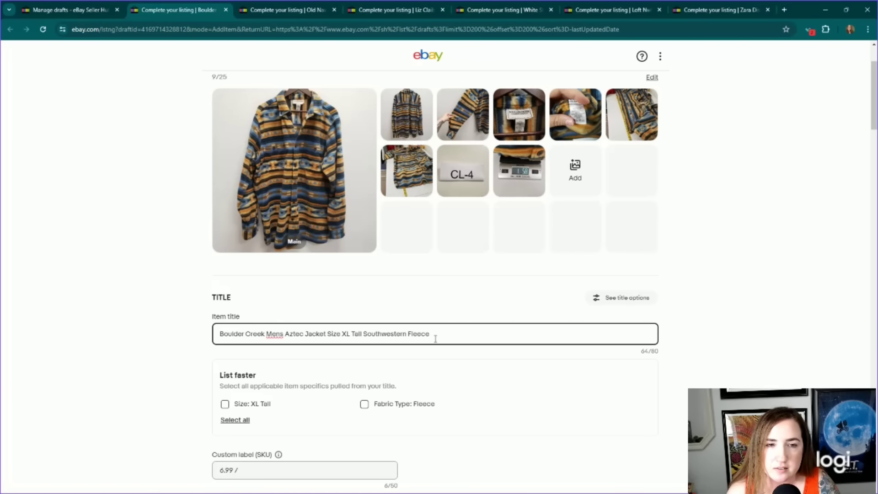
type(" Button")
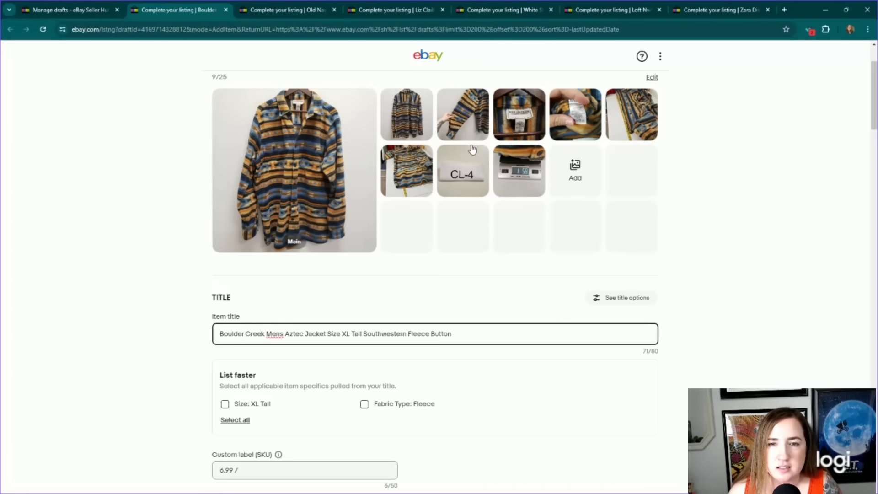
type(" M")
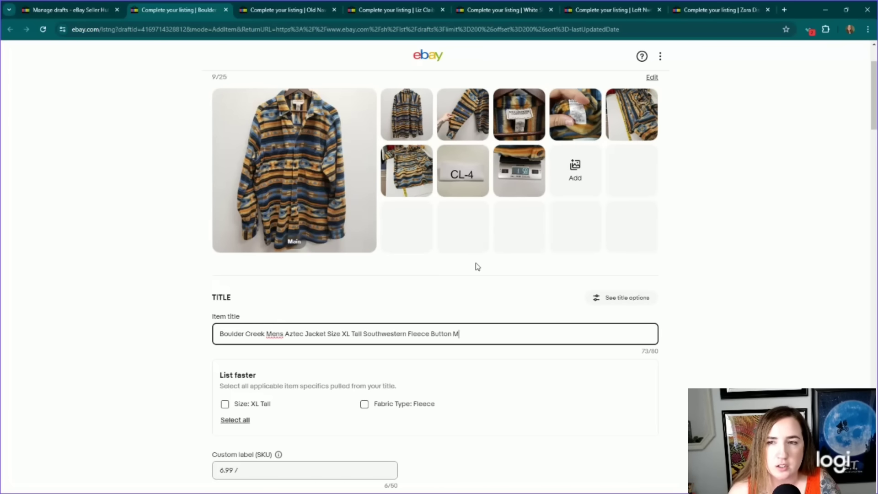
type("utlifo")
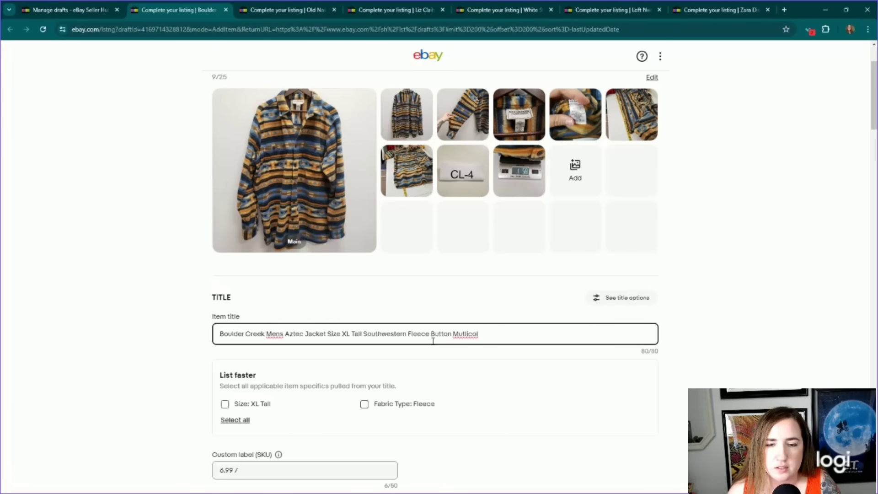
double_click(447, 337)
key("BackSpace")
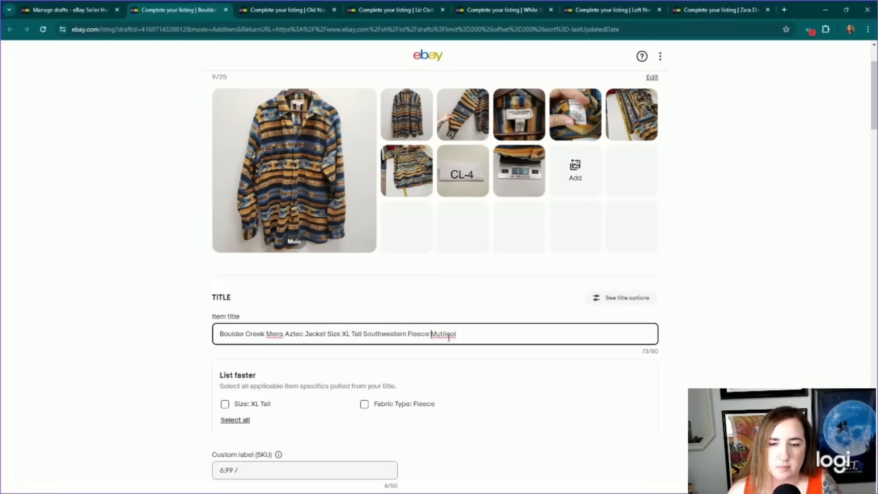
type("or")
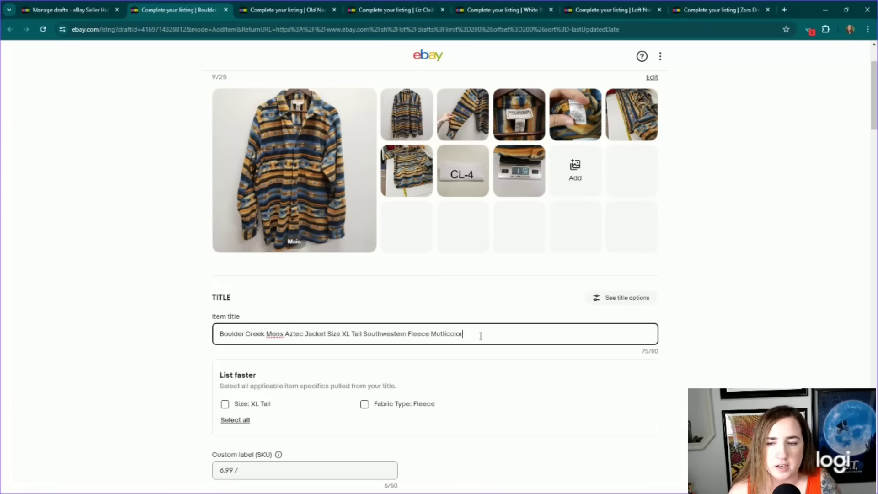
left_click(167, 316)
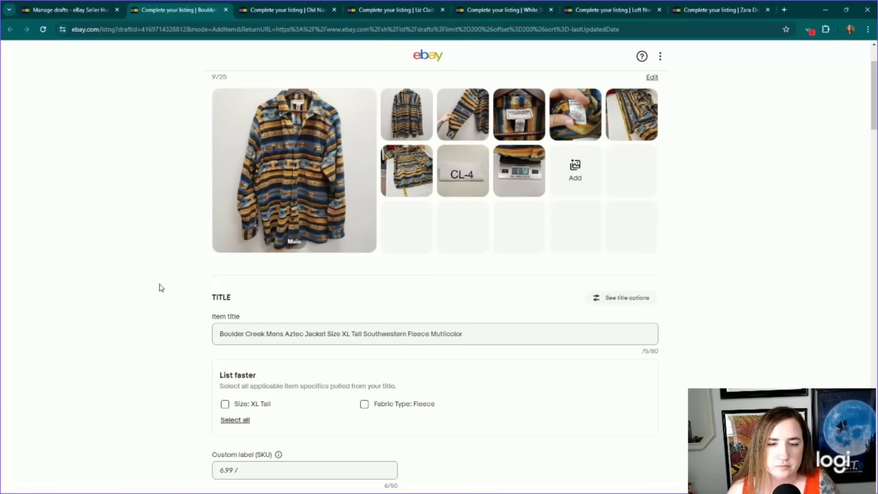
Step: Set the custom label (SKU) to "CL-4 6.99", dropping the slash
scroll(161, 287, "down", 3)
scroll(162, 286, "down", 4)
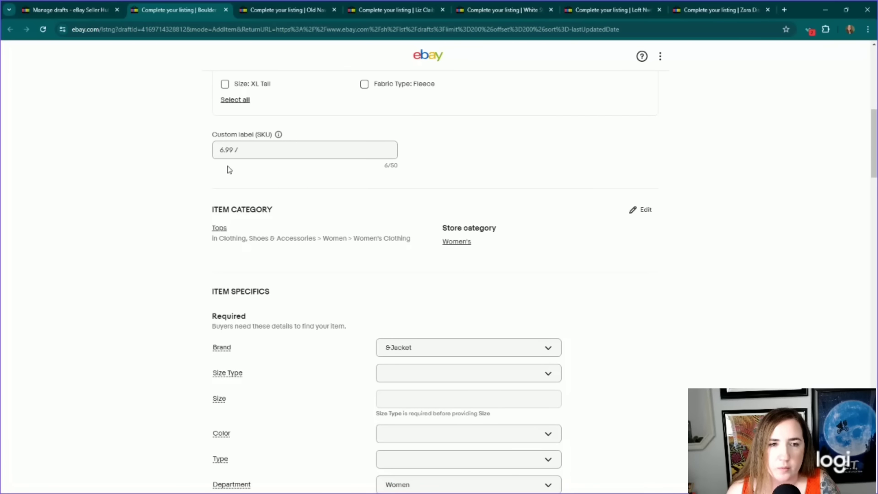
scroll(183, 240, "up", 7)
scroll(181, 240, "down", 3)
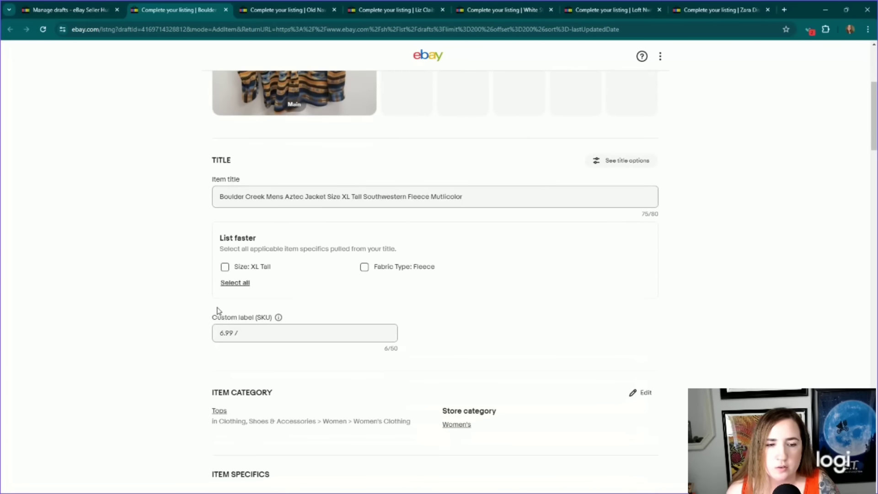
left_click(217, 332)
type("CL")
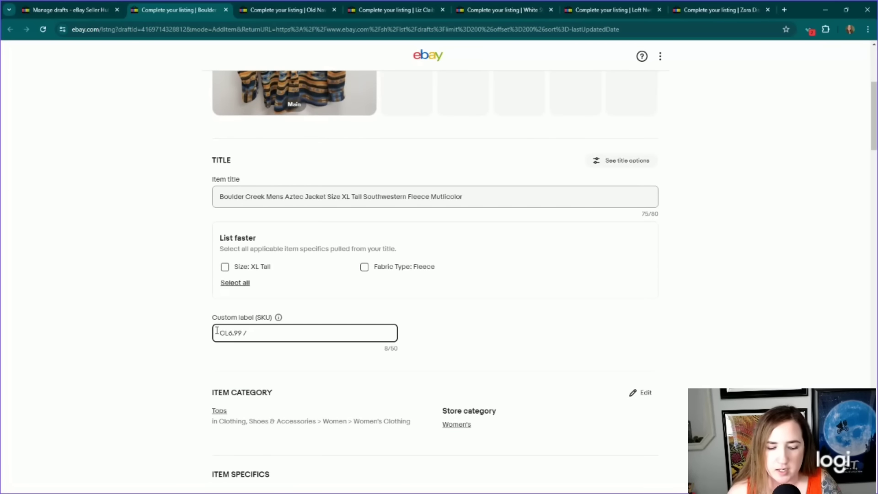
type("-4")
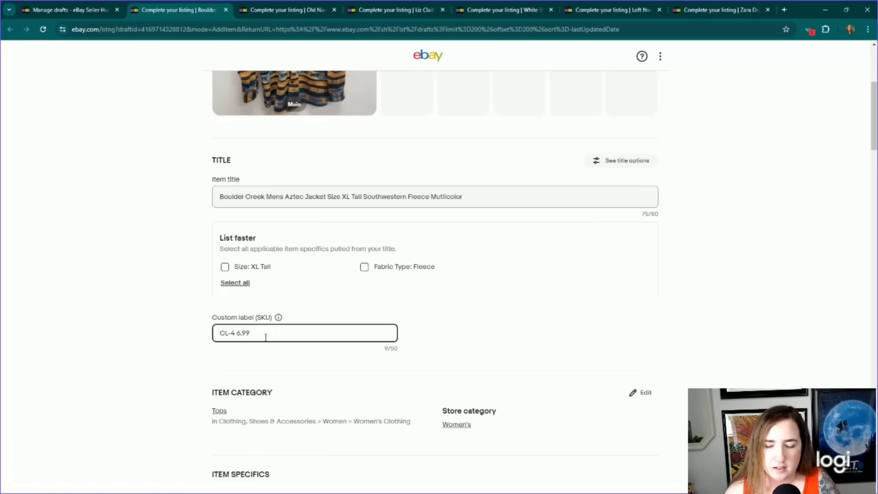
Step: Change the item category to Men's Clothing > Coats, Jackets & Vests by searching for "jackets"
scroll(167, 319, "down", 5)
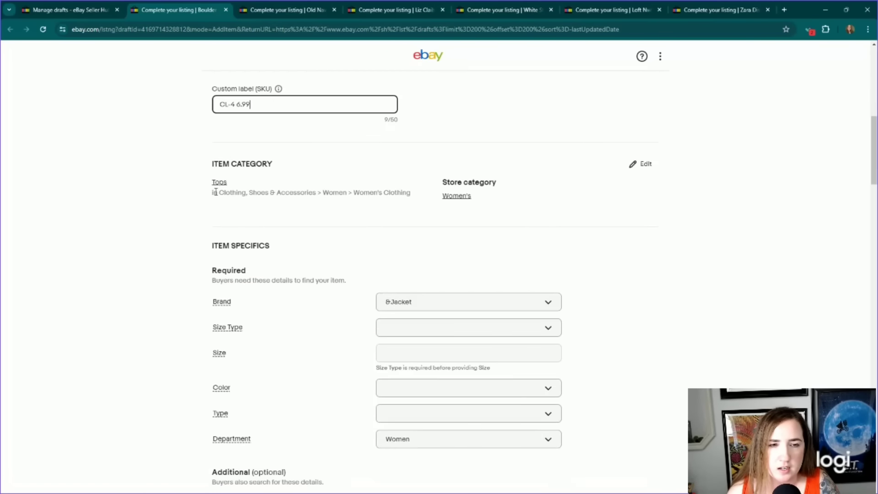
left_click(224, 184)
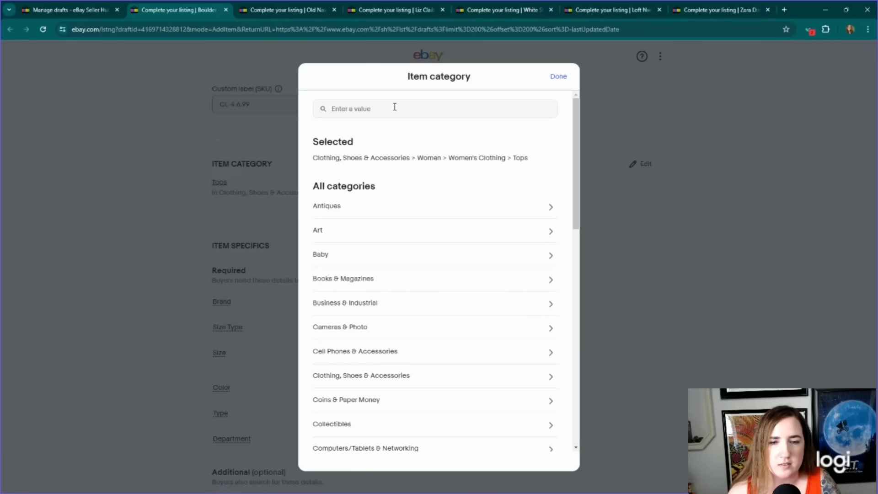
left_click(395, 107)
type("jackets")
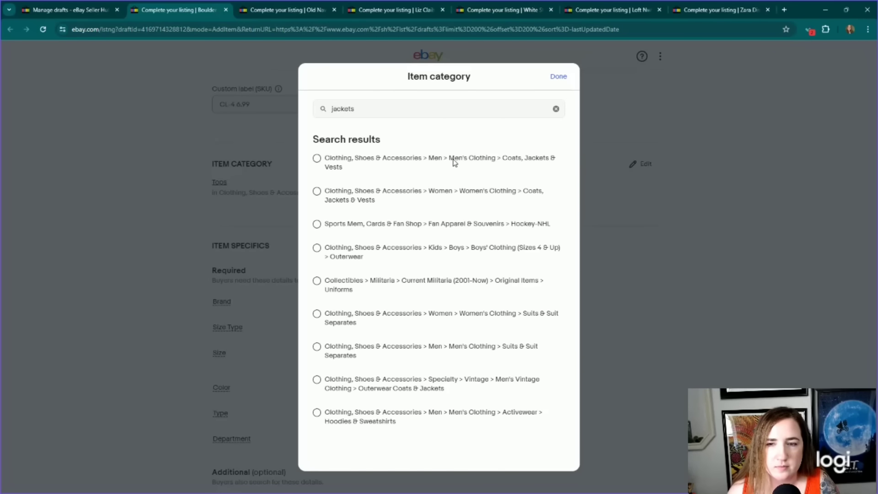
left_click(372, 192)
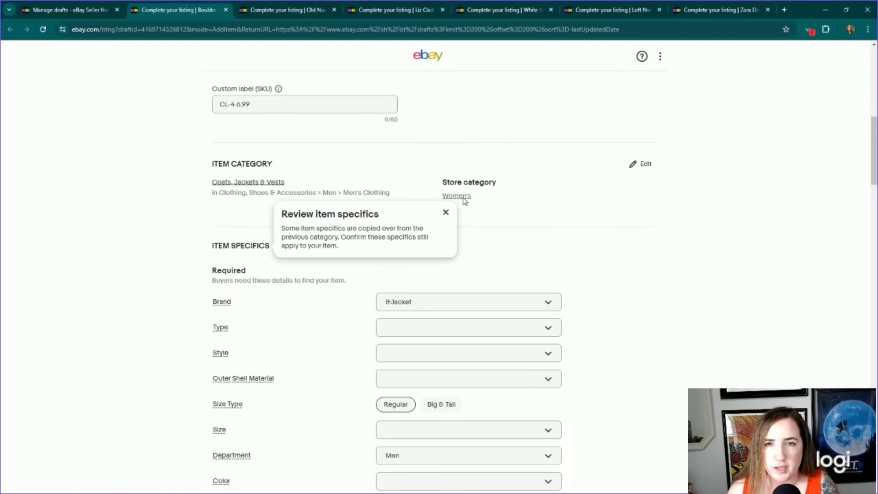
Step: Set the store category to Men's and dismiss the notice about reviewing item specifics
left_click(461, 197)
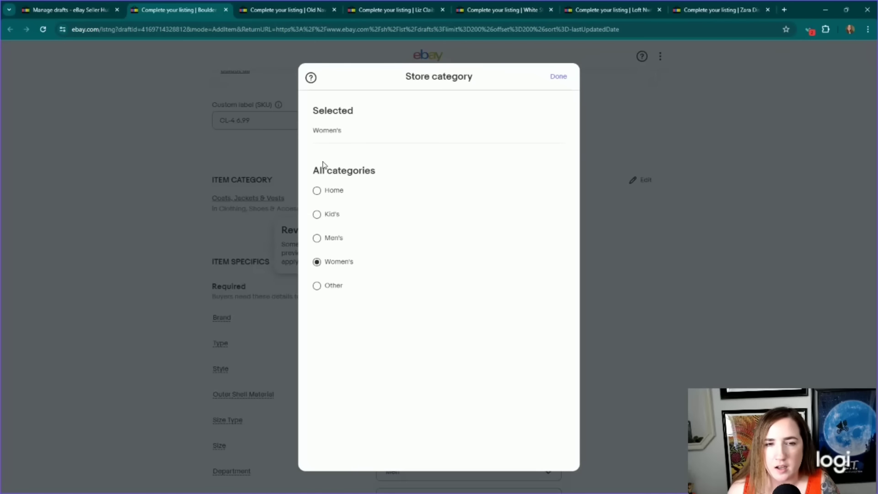
left_click(317, 239)
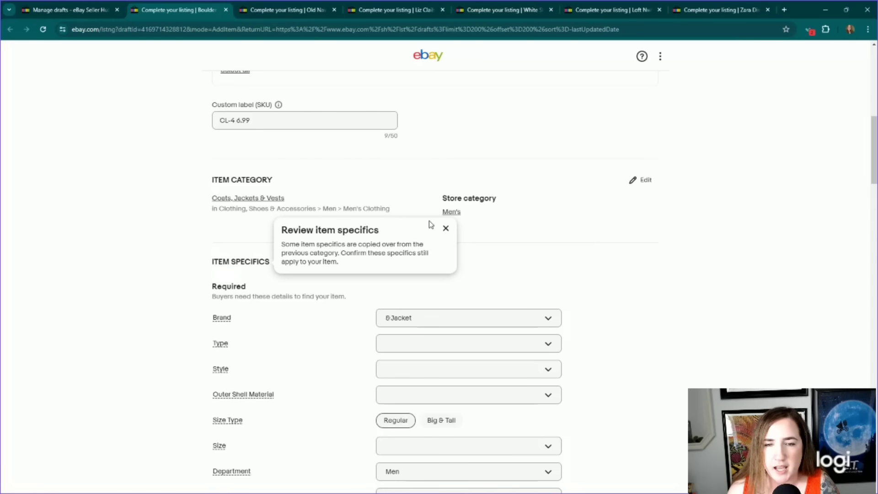
left_click(446, 227)
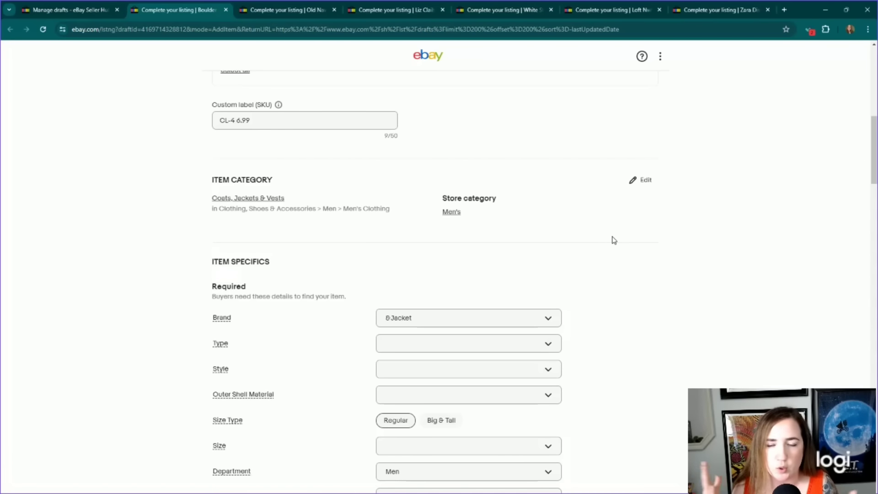
Step: Apply all item specifics suggested from the title except the brand Aztec
scroll(411, 212, "down", 4)
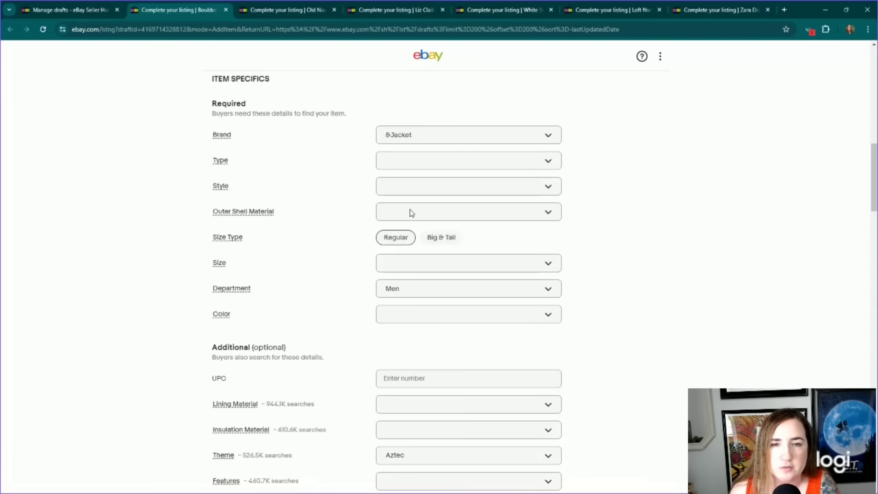
scroll(311, 217, "up", 2)
scroll(319, 217, "up", 5)
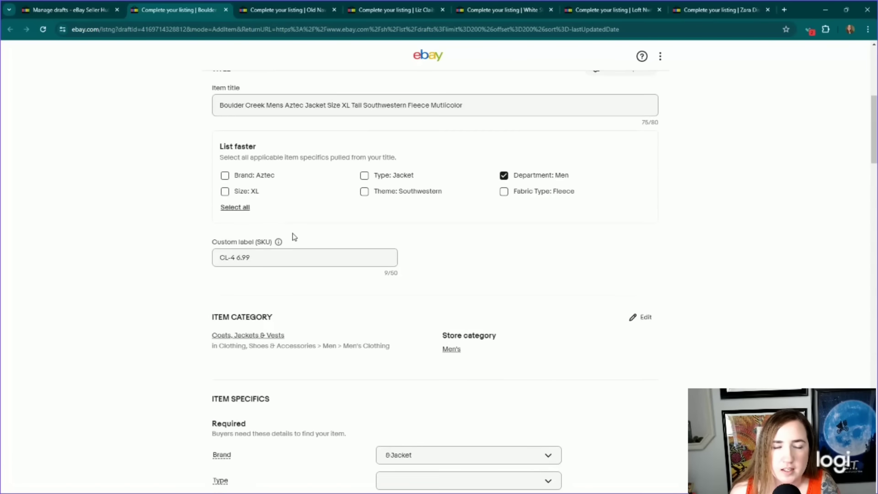
left_click(234, 208)
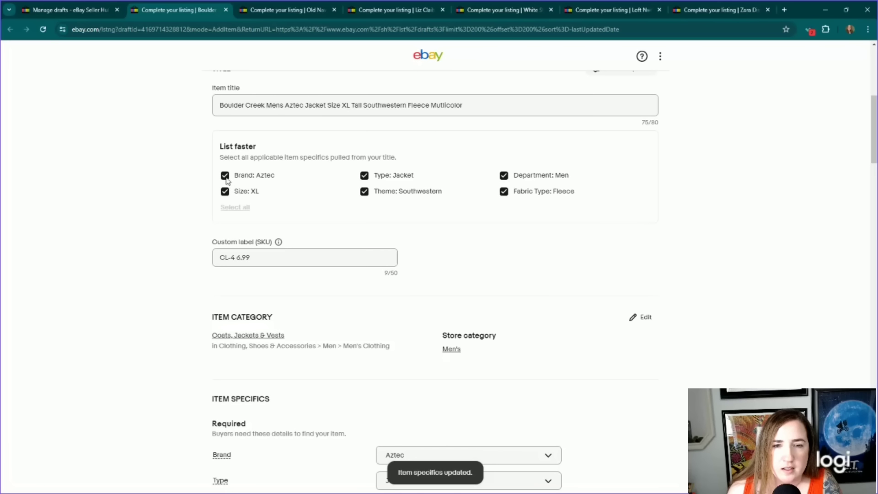
left_click(225, 176)
Step: Set the brand in the item specifics to the custom value Boulder Creek
scroll(413, 225, "down", 7)
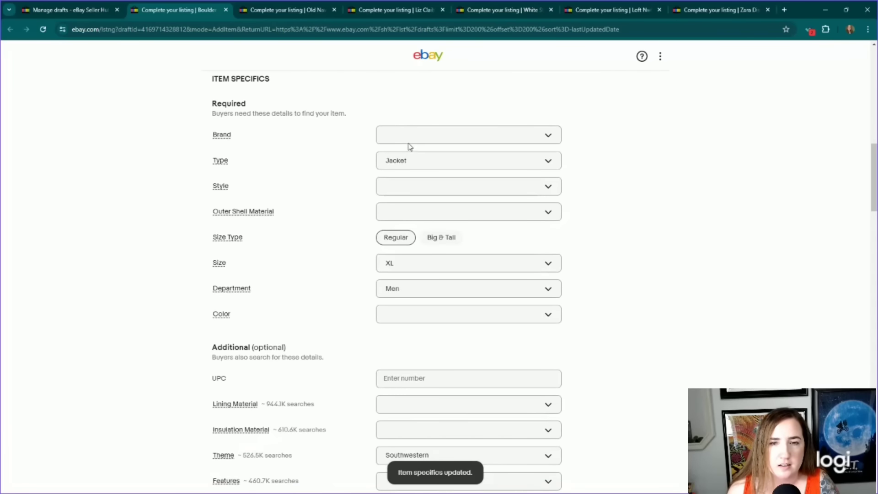
left_click(408, 137)
type("Bou")
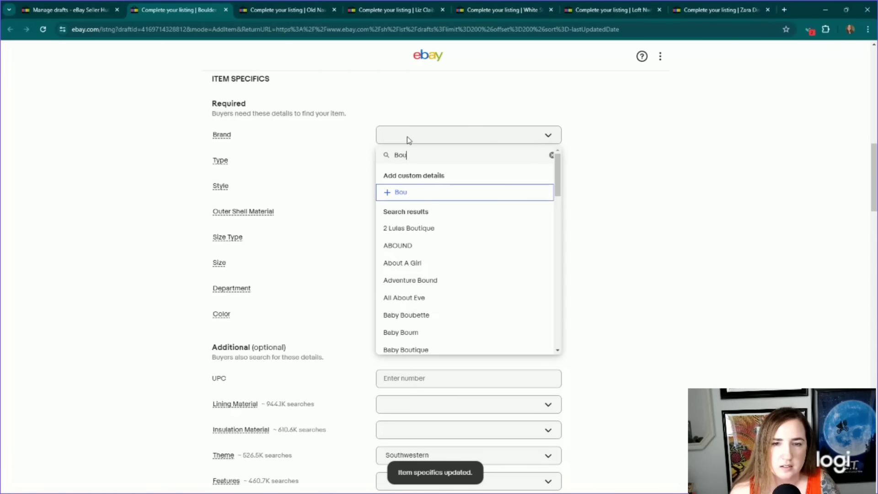
type("lder Creek")
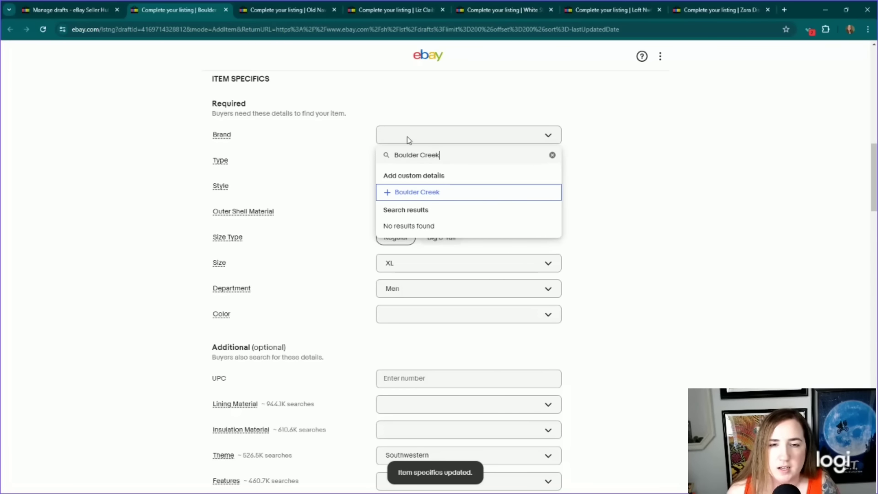
left_click(405, 192)
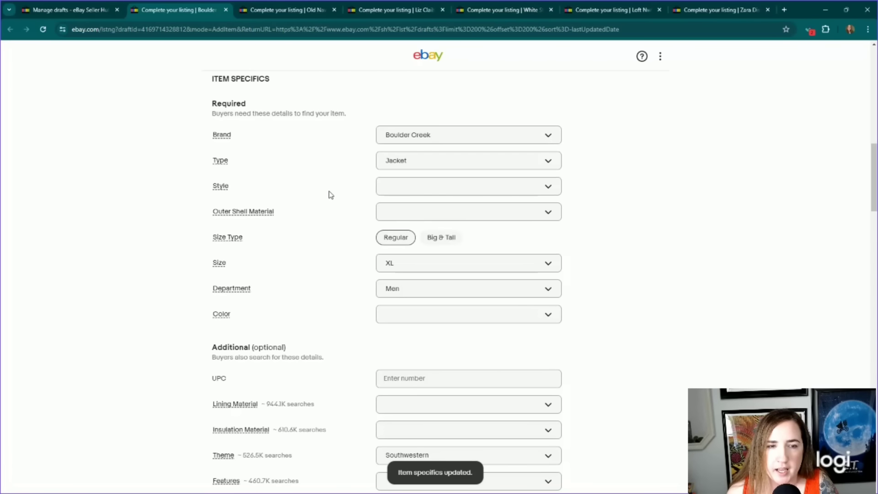
Step: Set the jacket's style in the required item specifics to Overcoat
scroll(412, 173, "down", 1)
left_click(449, 144)
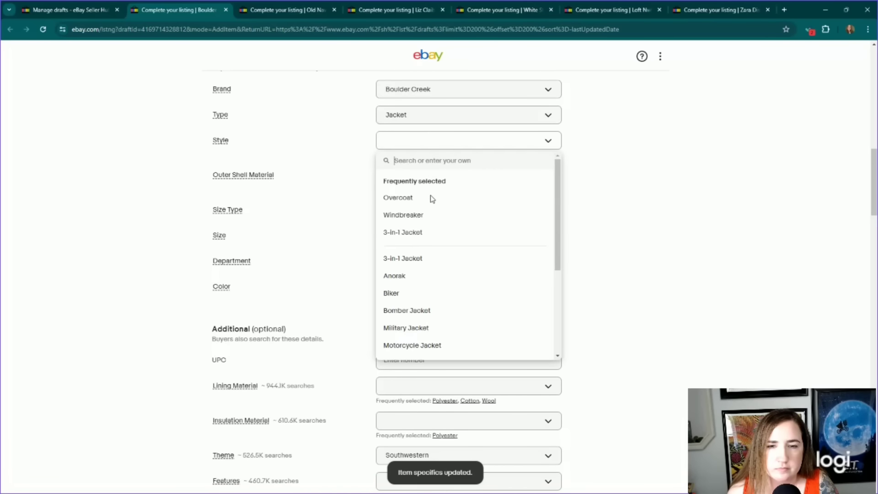
scroll(437, 215, "down", 3)
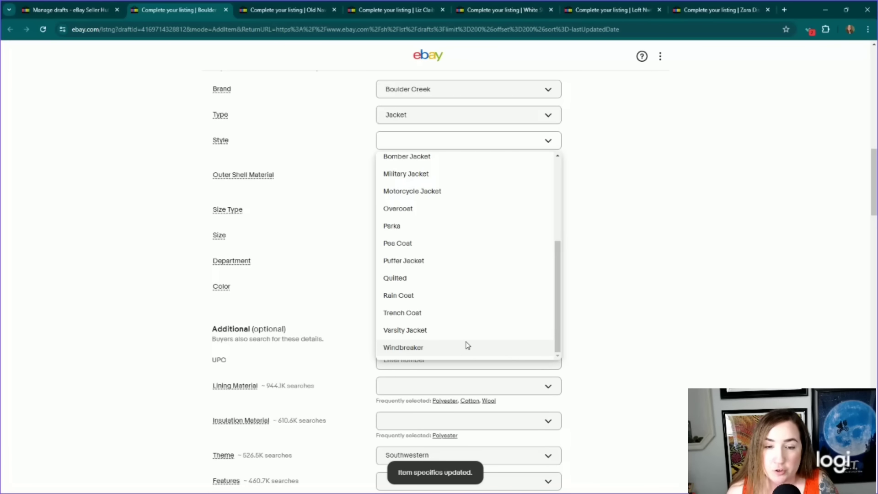
scroll(467, 345, "up", 5)
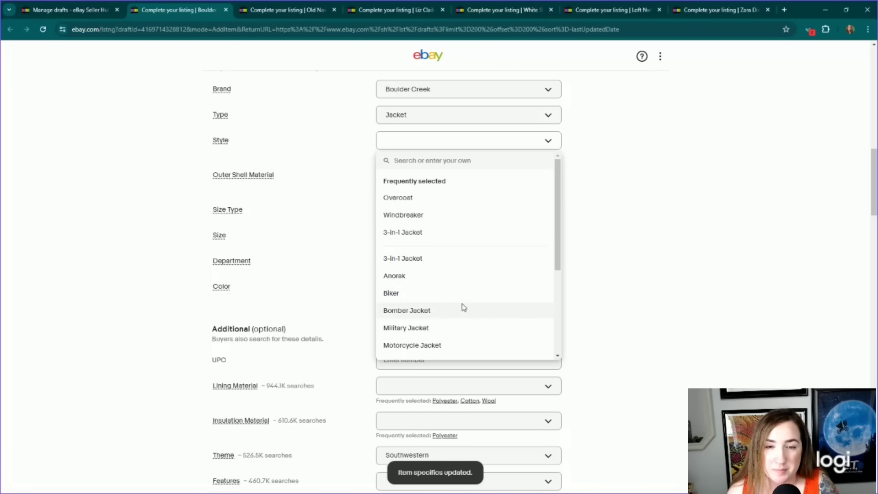
scroll(451, 214, "down", 1)
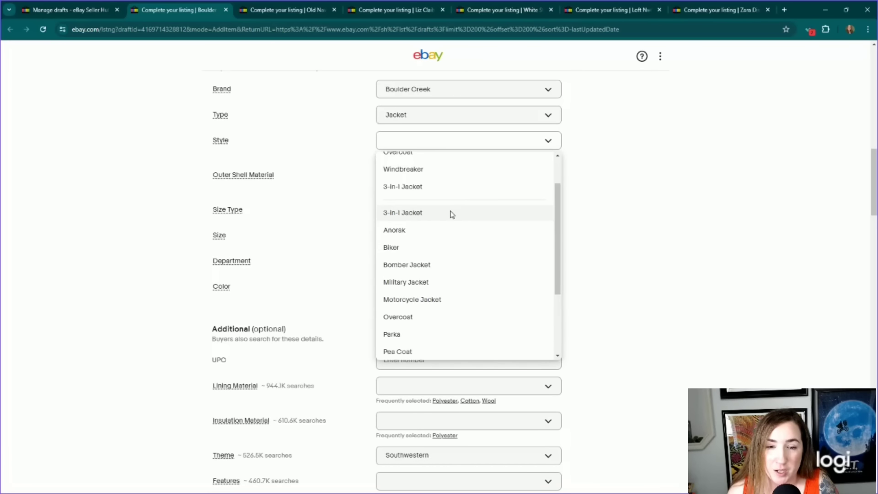
scroll(452, 215, "down", 1)
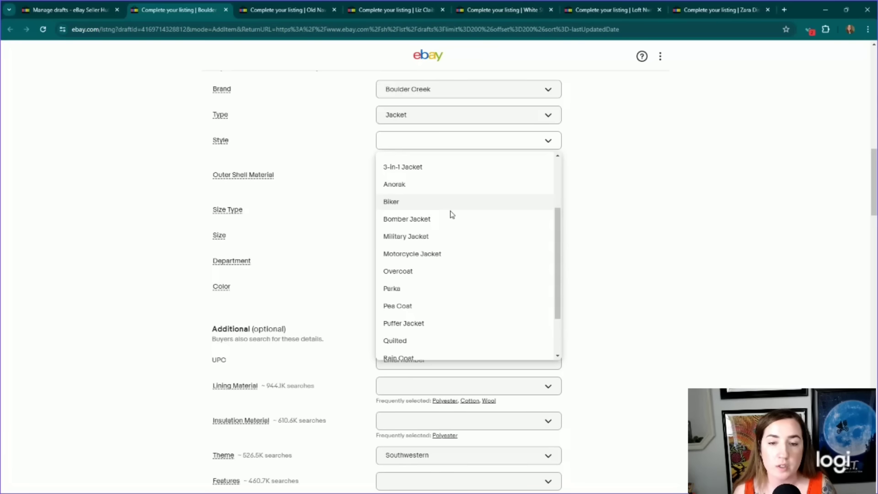
scroll(453, 258, "down", 2)
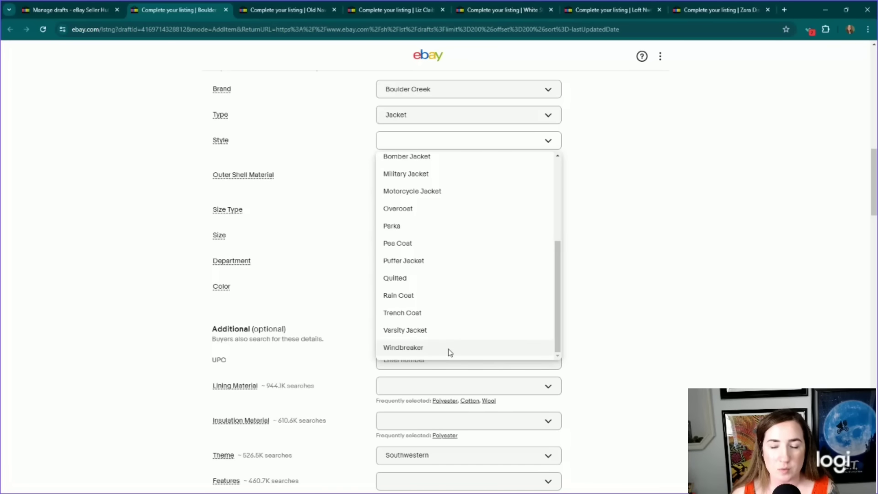
scroll(448, 354, "up", 3)
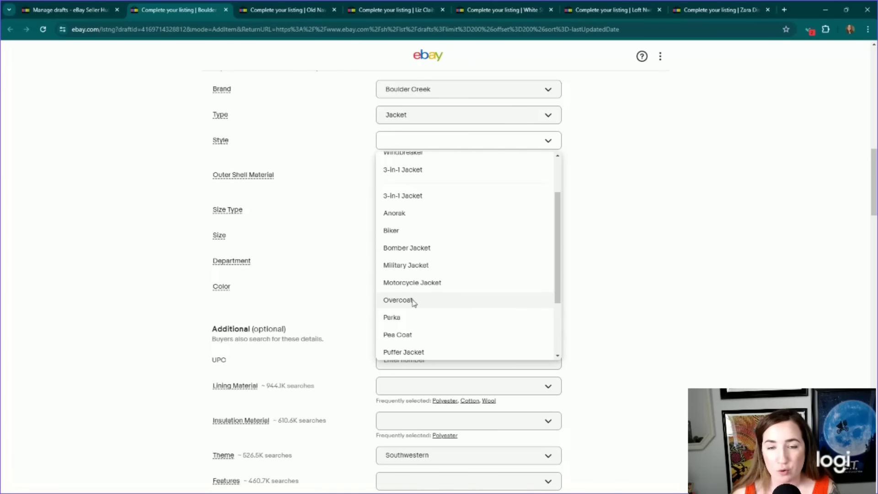
left_click(412, 302)
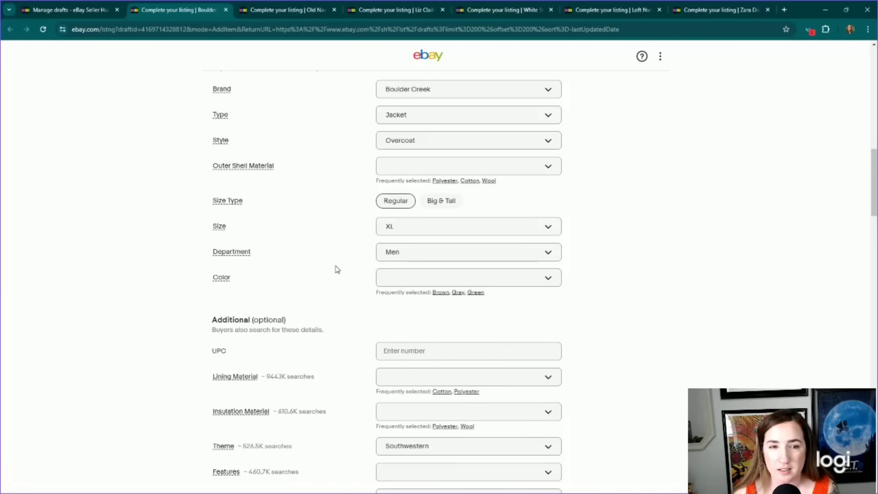
Step: Check the brand label and care tag photos, and set the outer shell material to Polyester
scroll(344, 346, "up", 15)
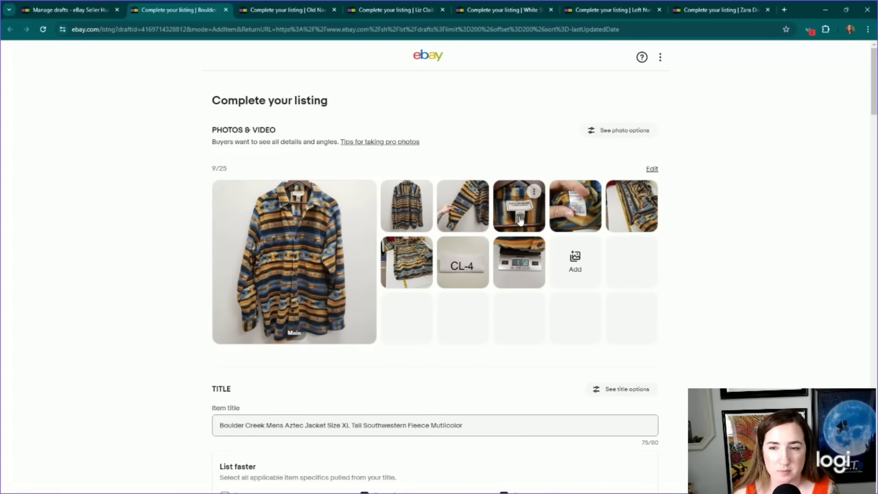
left_click(520, 222)
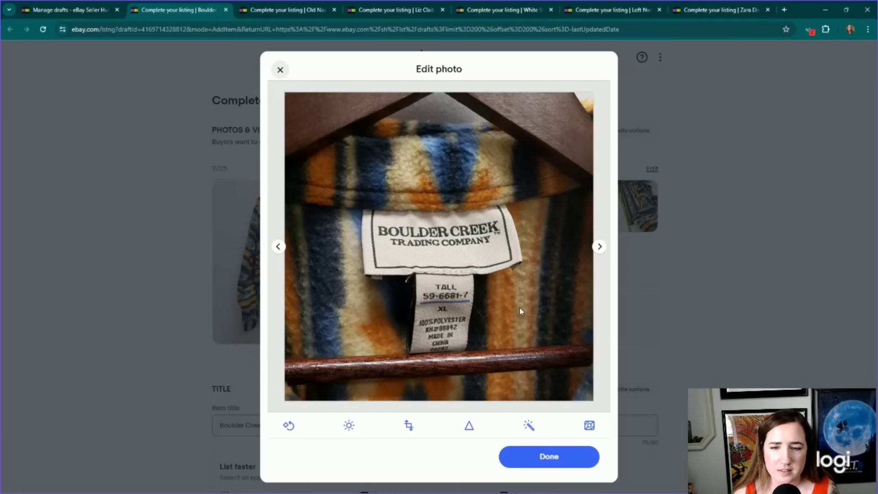
left_click(600, 247)
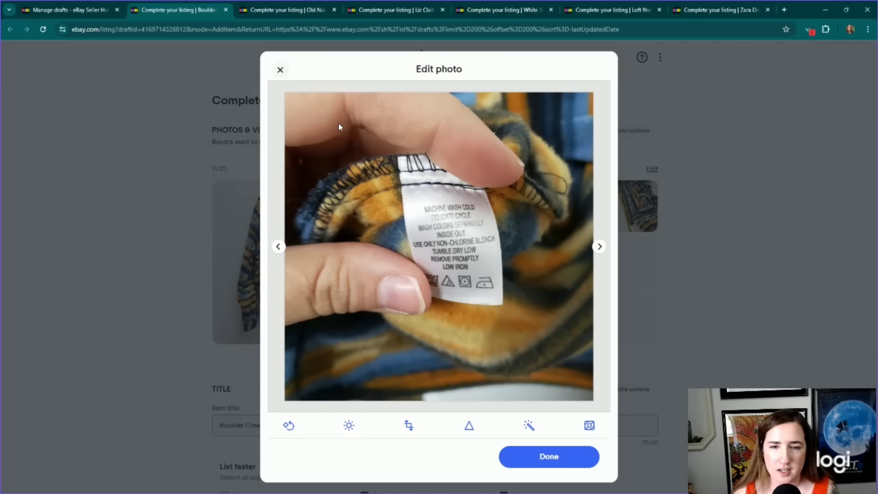
left_click(280, 69)
scroll(388, 270, "down", 15)
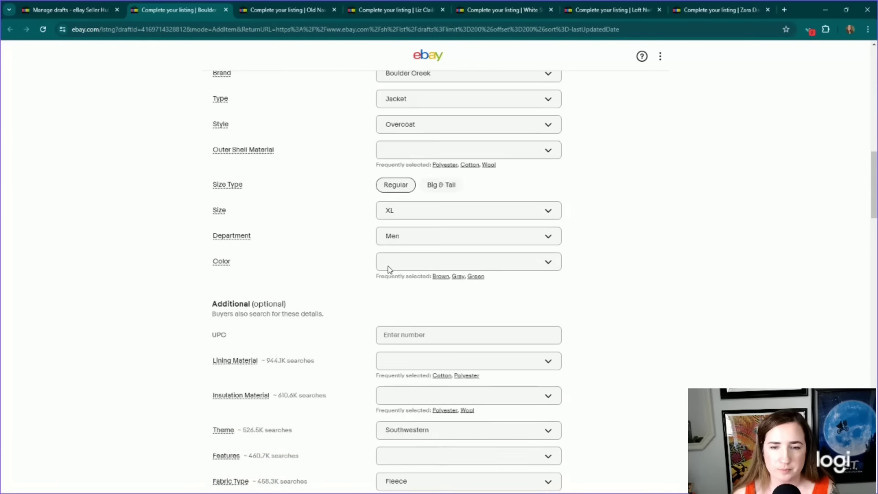
left_click(406, 122)
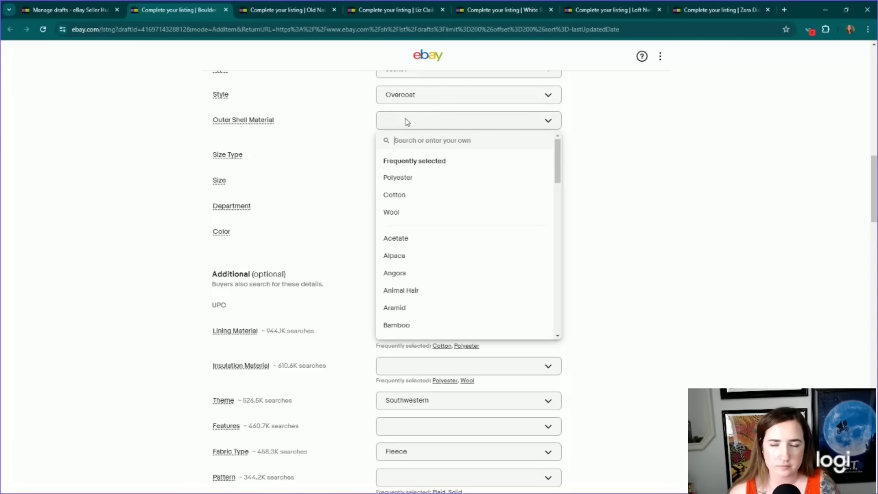
left_click(406, 121)
left_click(441, 136)
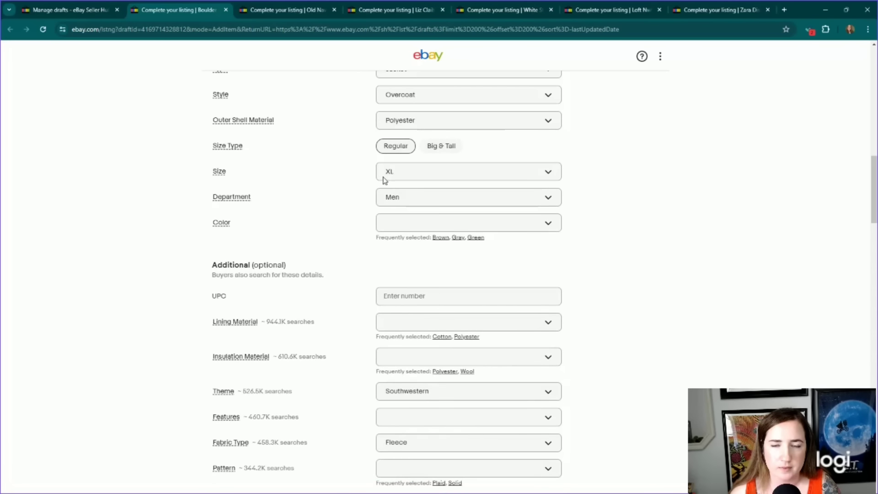
Step: Change the size type to Big & Tall and the size to XLT
left_click(435, 146)
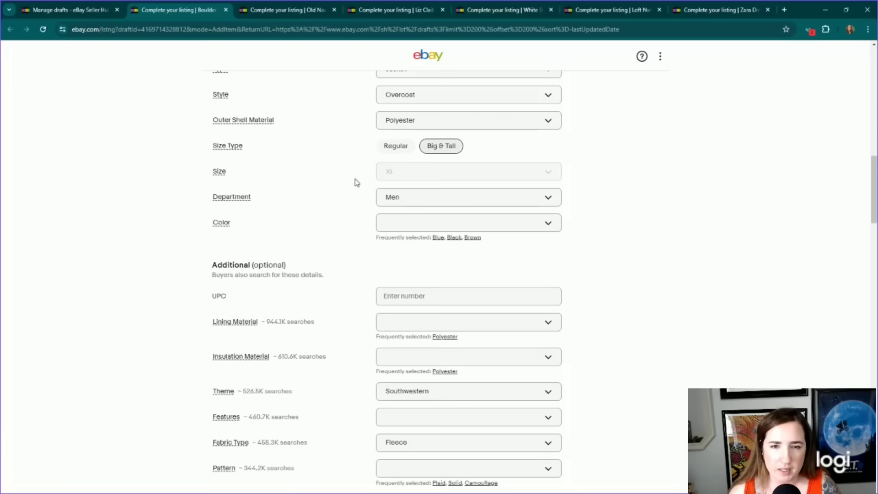
left_click(412, 177)
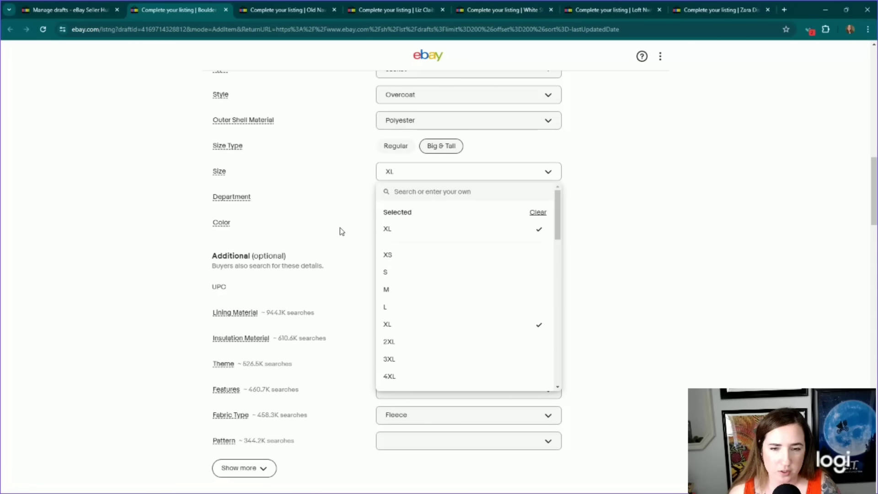
scroll(513, 293, "down", 10)
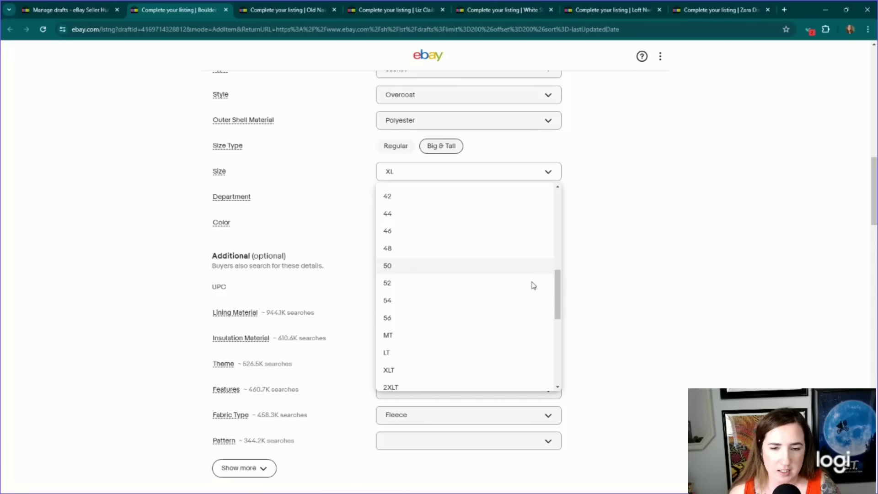
left_click(544, 249)
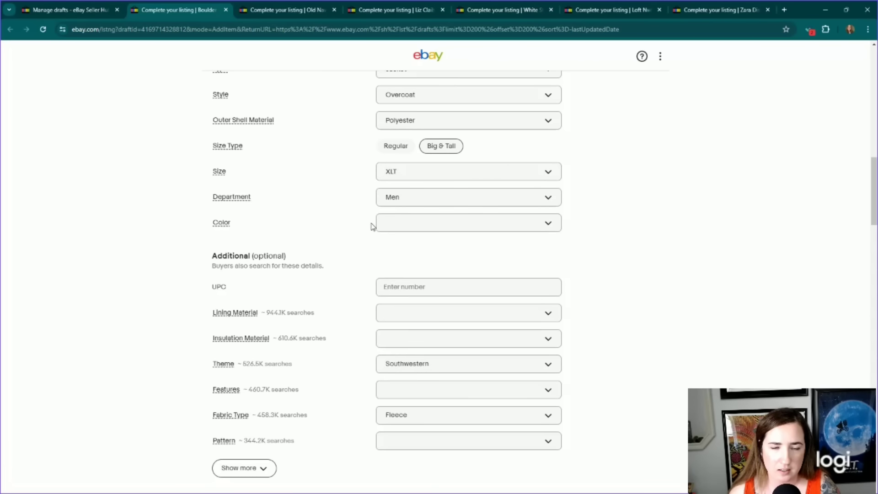
Step: Set the color in the required item specifics to Multicolor
left_click(417, 225)
type("multi")
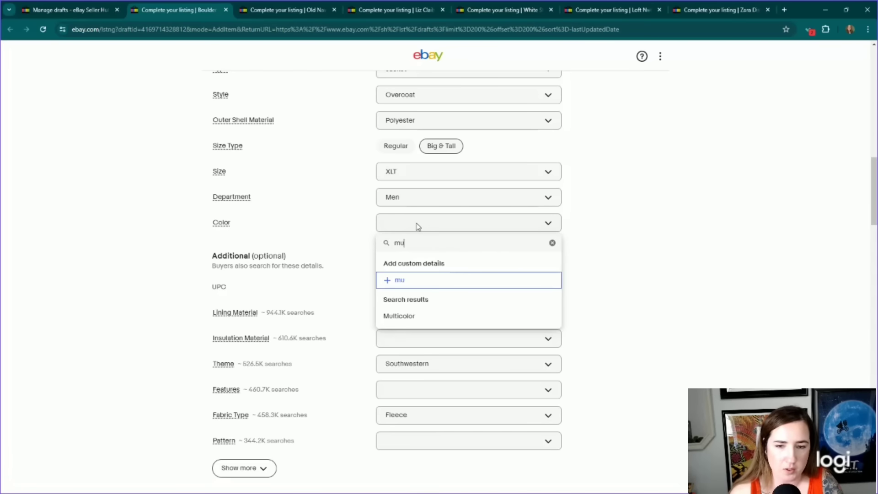
left_click(423, 315)
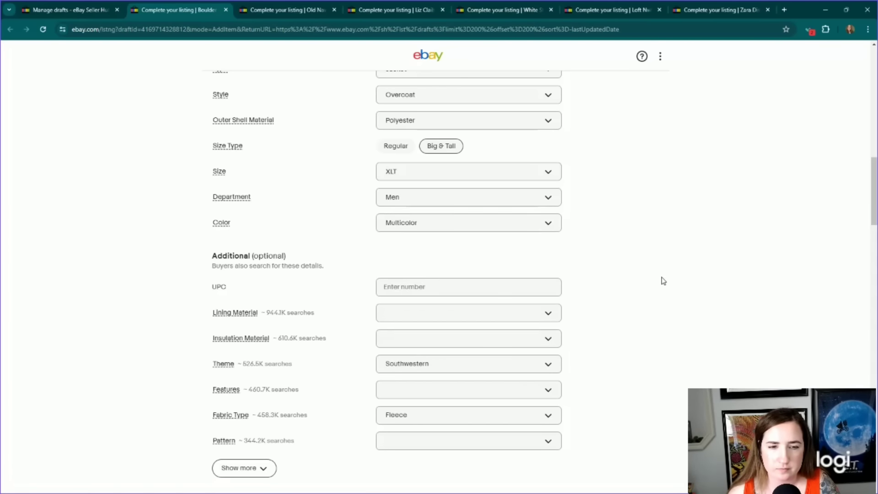
Step: Expand the additional item specifics and set the pattern to Geometric
scroll(609, 267, "down", 3)
scroll(320, 292, "down", 1)
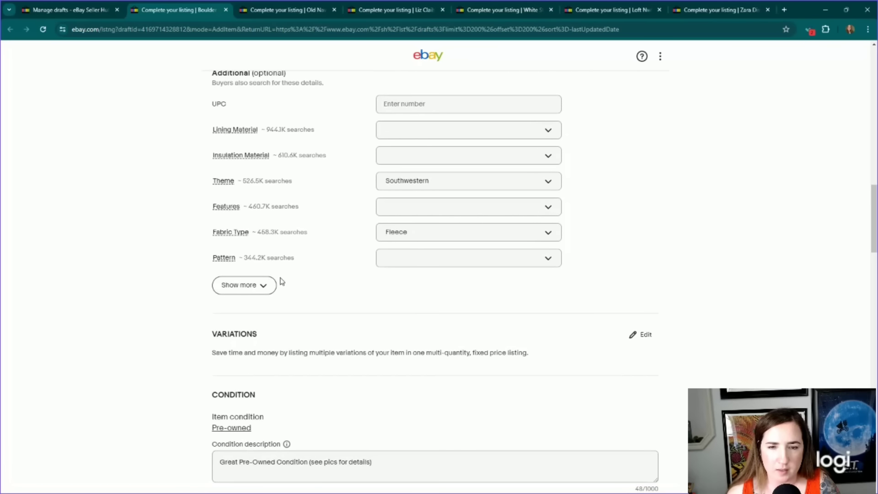
left_click(257, 286)
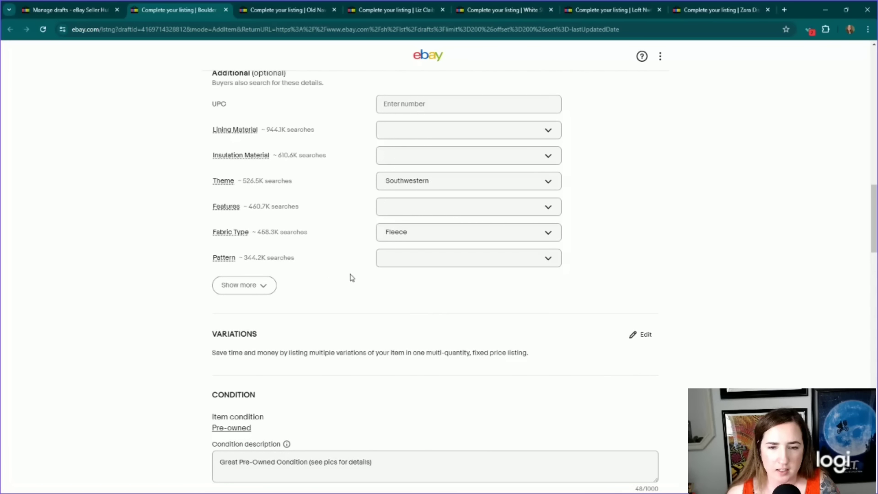
left_click(393, 258)
type("geo")
left_click(646, 282)
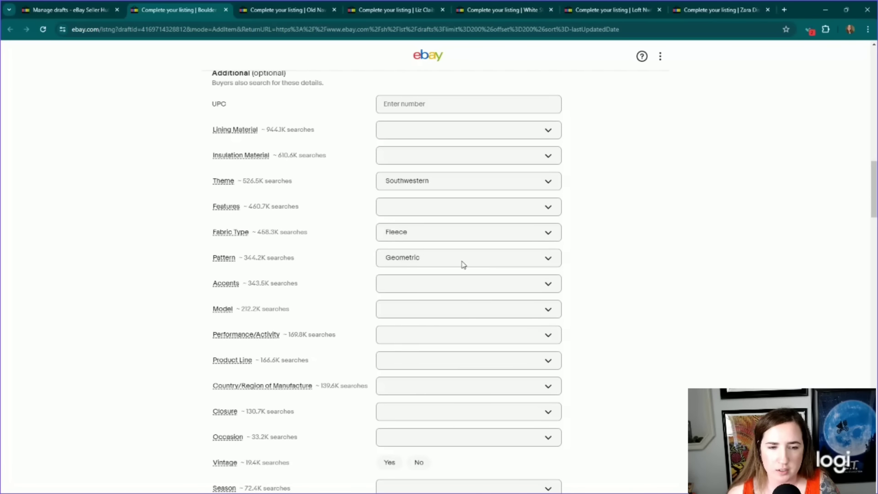
Step: Set the closure in the additional item specifics to Button
scroll(462, 262, "down", 4)
scroll(381, 192, "down", 1)
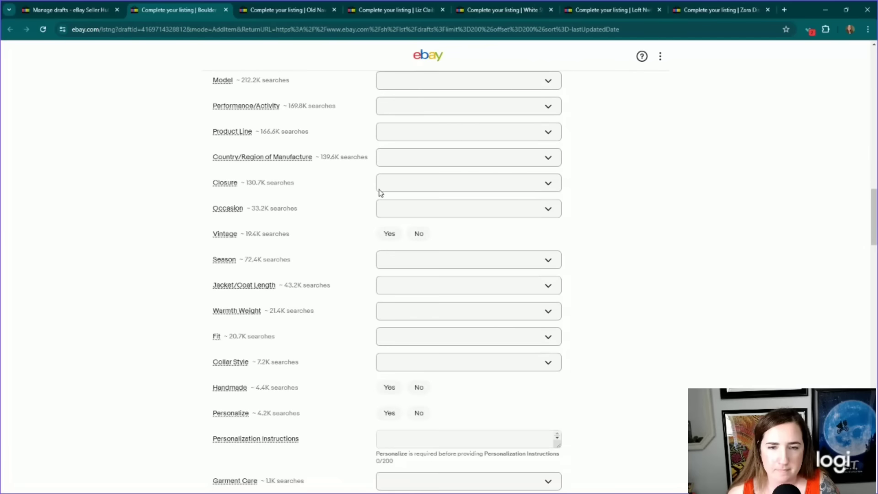
left_click(402, 185)
type("bu")
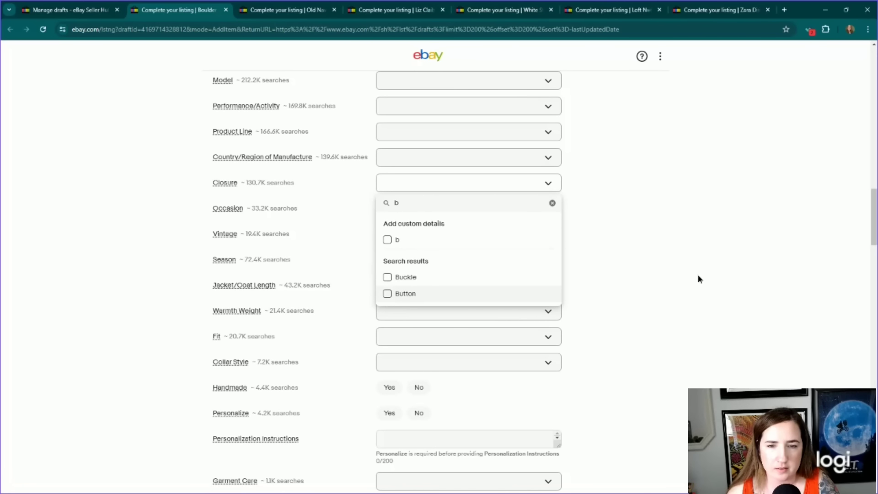
key("Return")
Step: Set the occasion in the additional item specifics to Casual
scroll(362, 217, "down", 2)
left_click(390, 116)
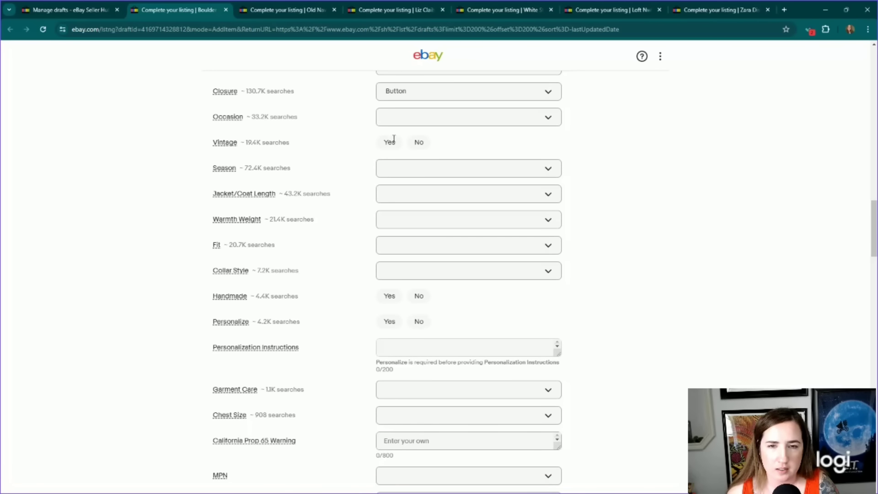
left_click(387, 173)
left_click(366, 190)
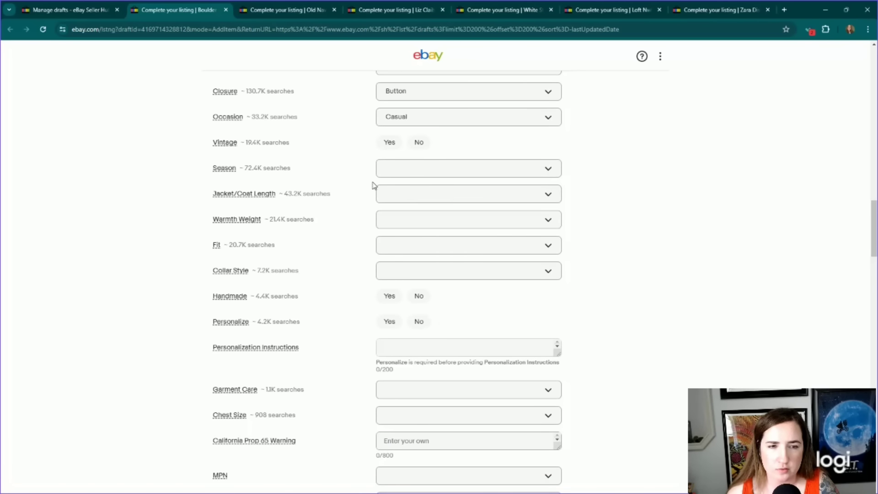
Step: Fill in the Style Profile line of the item description with "western outdoor Hippie", checking the jacket photos for reference
scroll(373, 185, "down", 1)
scroll(373, 184, "down", 5)
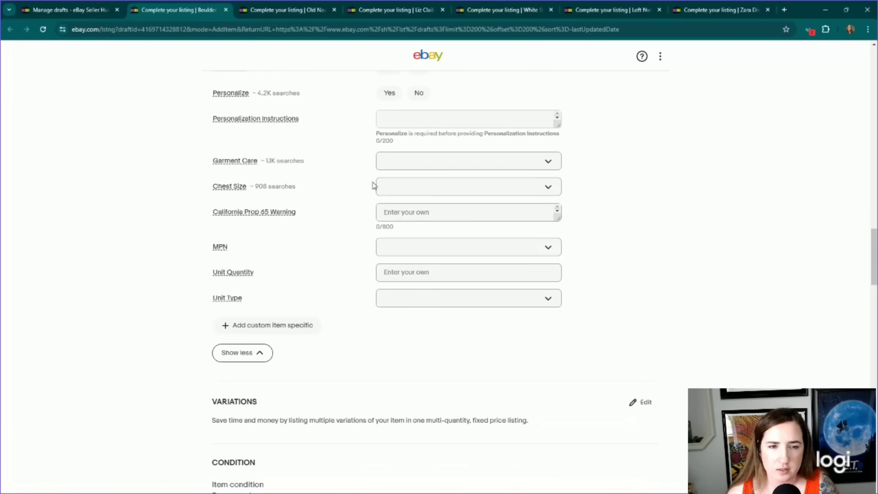
scroll(374, 184, "down", 3)
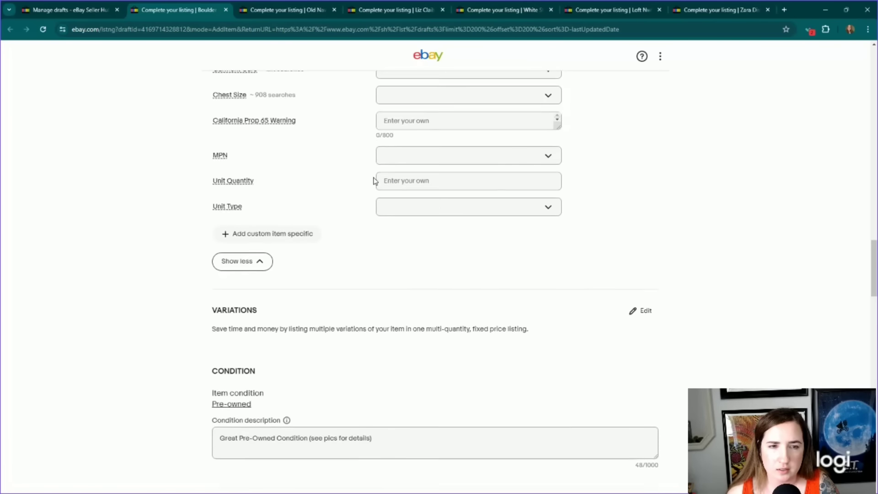
scroll(365, 178, "down", 6)
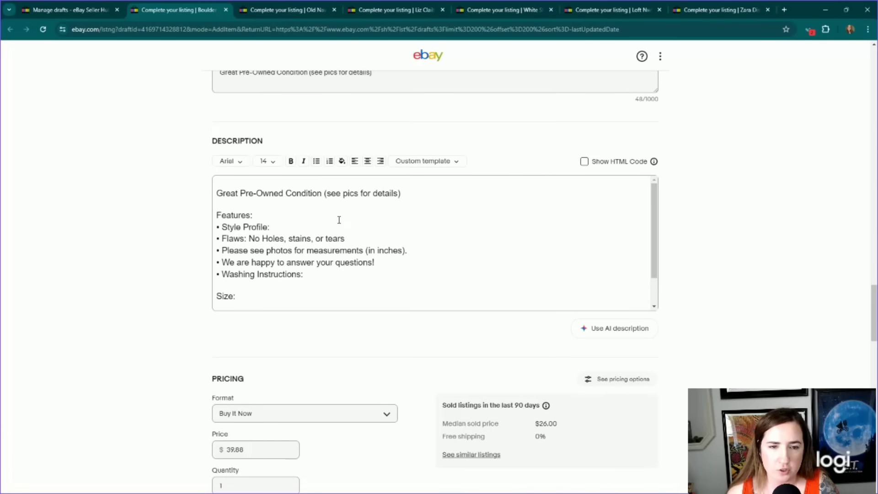
left_click(286, 231)
type("western")
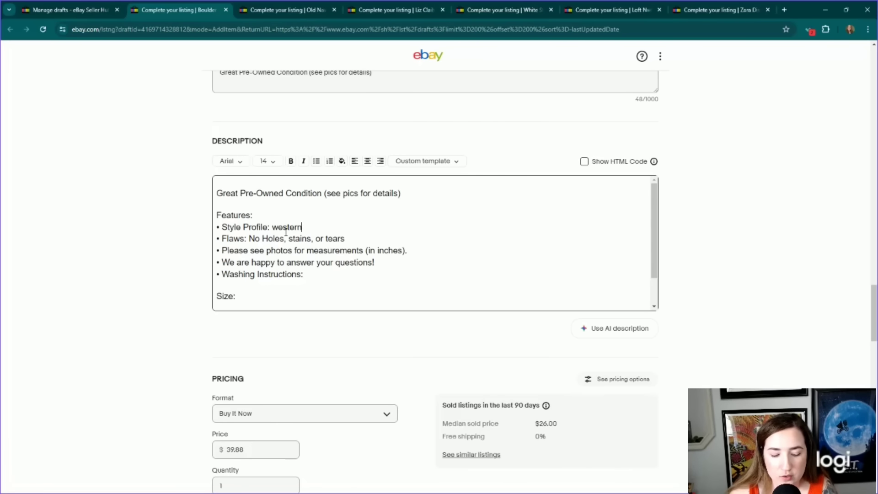
type("outdoor")
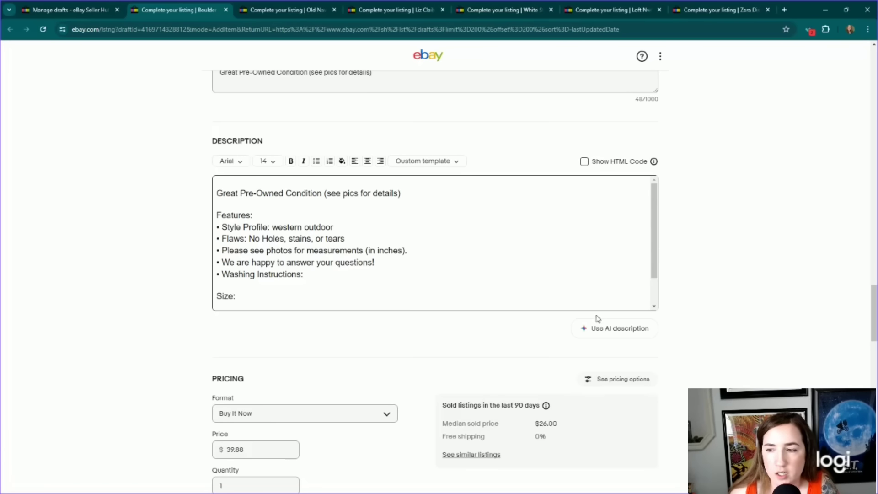
left_click_drag(874, 315, 869, 89)
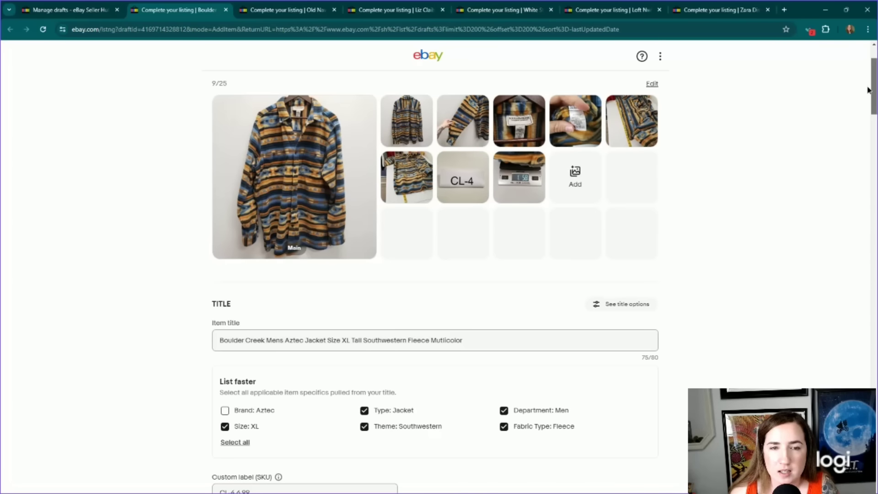
left_click_drag(868, 93, 853, 315)
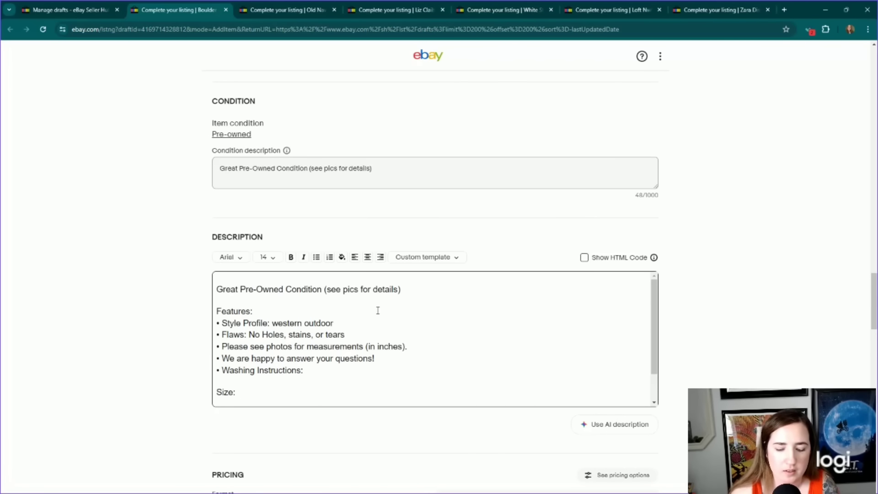
type("Hippie")
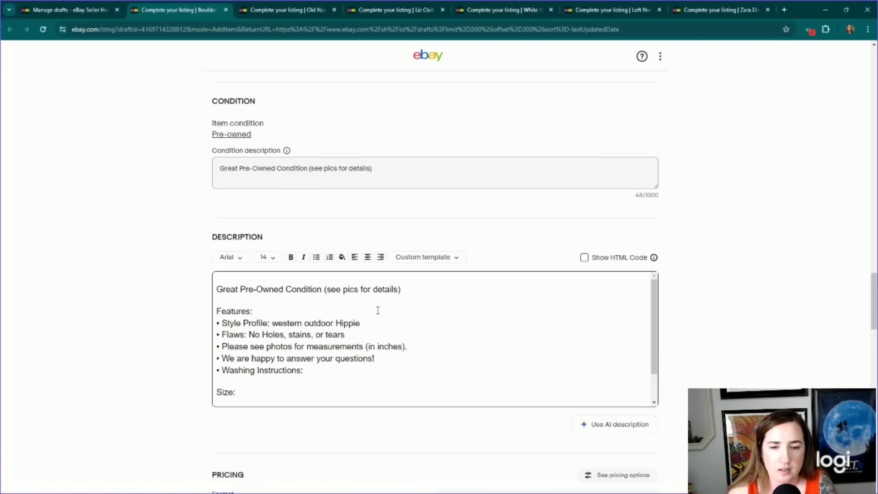
Step: Extend the Style Profile line with "Ranch Barn Chore" and capitalize its first two words as "Western Outdoor"
type("Rand")
type("h Barn Chore")
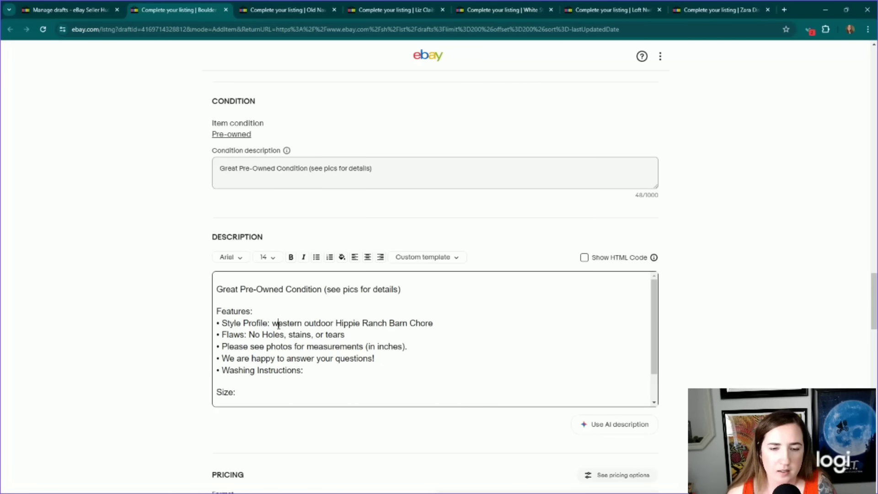
left_click(278, 323)
key("BackSpace")
type("W")
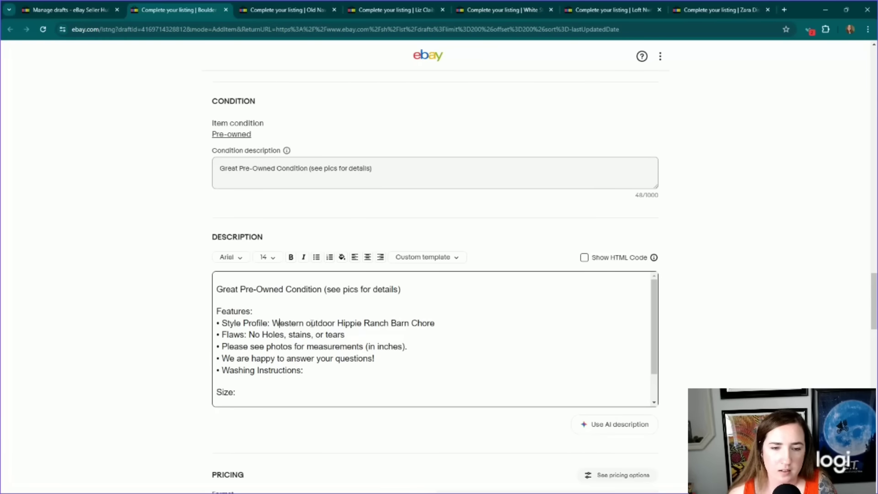
left_click(311, 323)
key("BackSpace")
type("O")
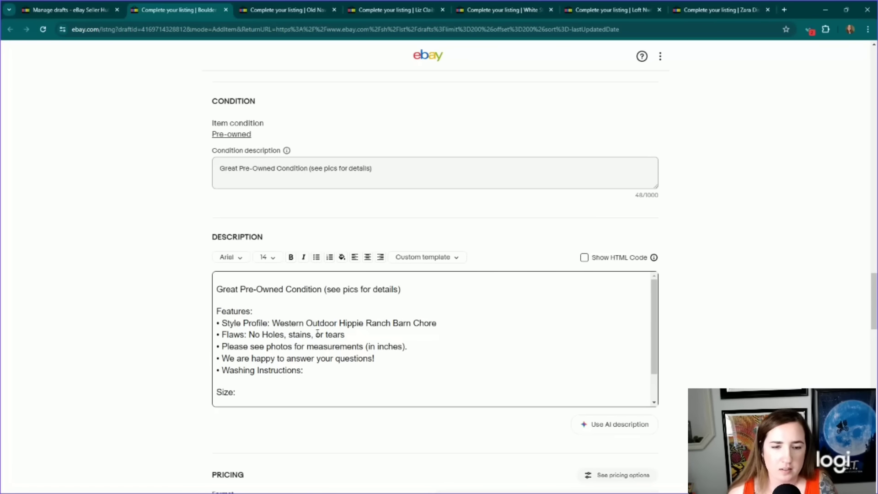
Step: Fill in the description's Washing Instructions with "machine wash" and its Size with "XL Tall"
type("mach")
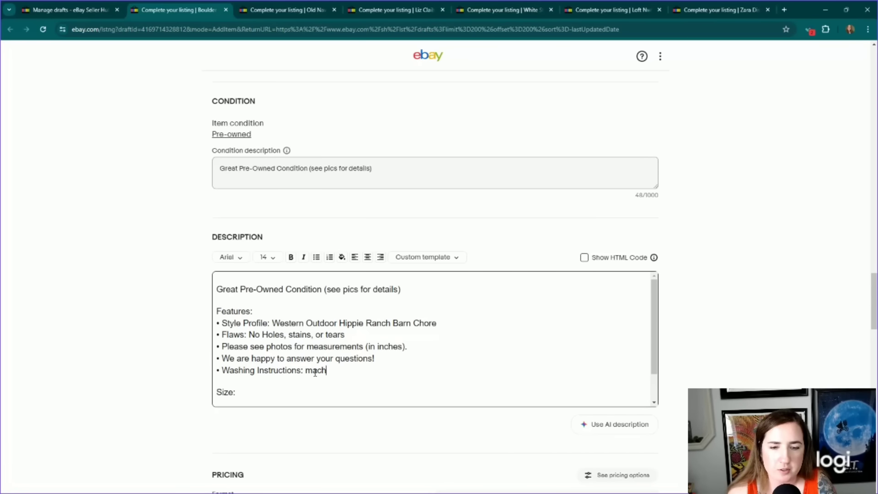
type("ine wash")
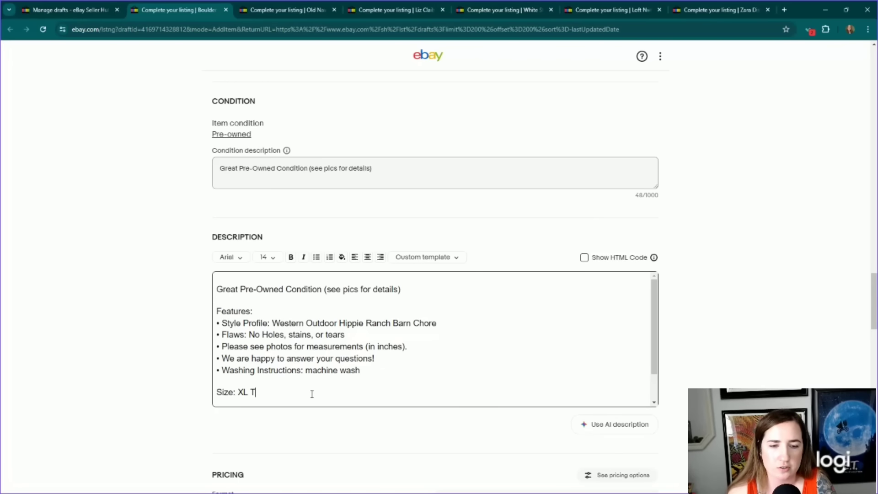
type("all")
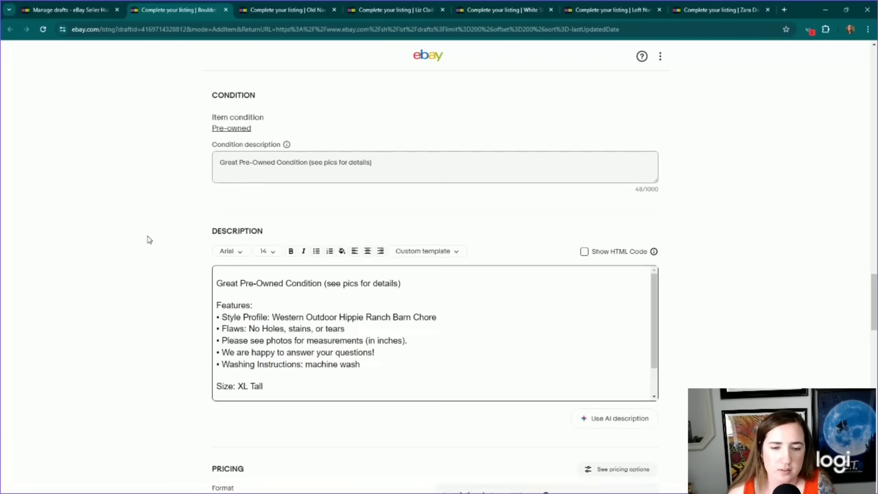
Step: Set the package weight to 1 lb 7 oz, checking the scale photo for reference
scroll(149, 239, "down", 7)
scroll(152, 238, "down", 1)
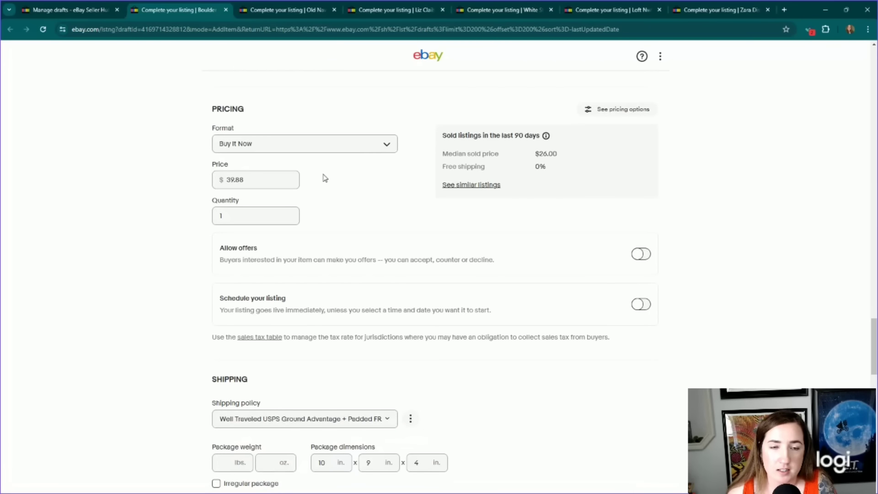
scroll(167, 245, "down", 1)
scroll(168, 245, "down", 1)
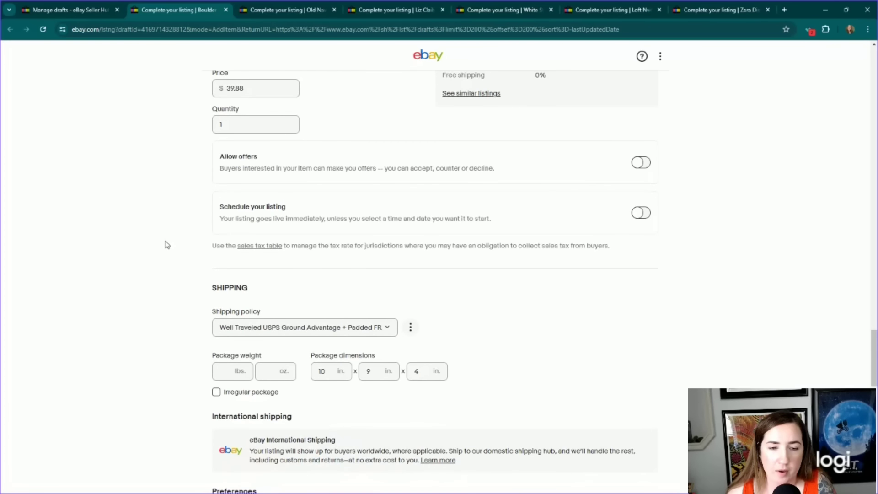
left_click_drag(873, 373, 873, 104)
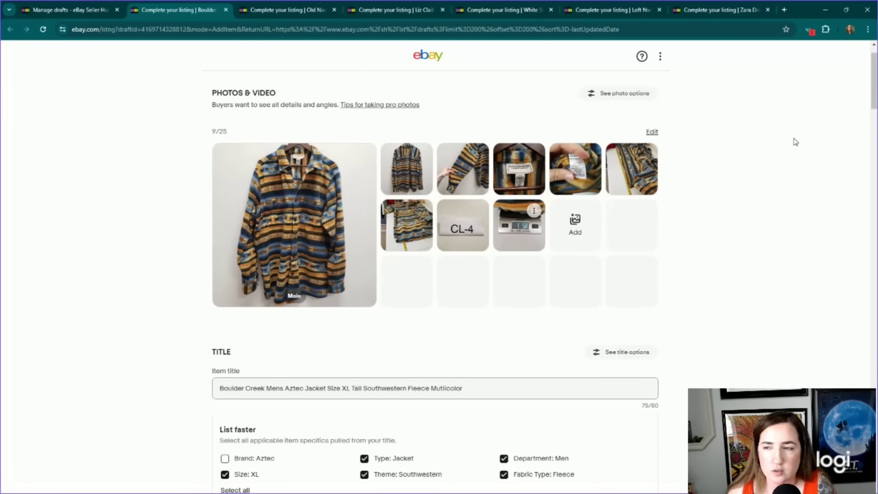
left_click_drag(873, 103, 864, 399)
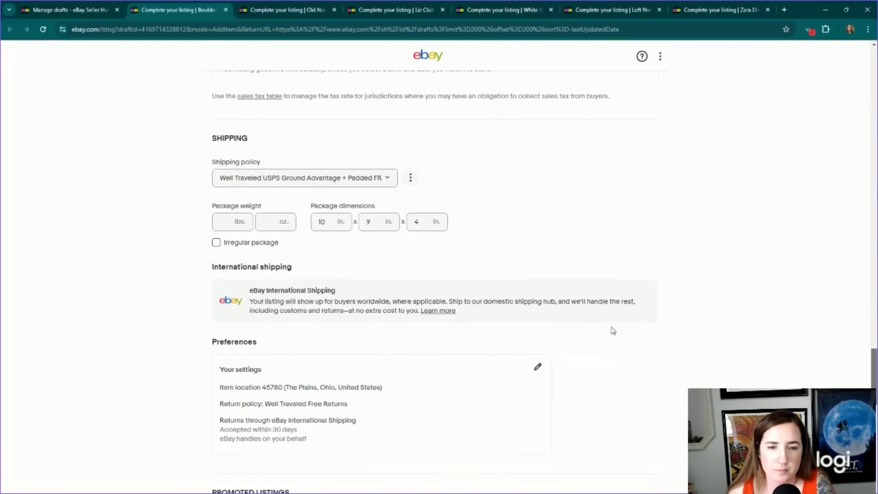
left_click(221, 222)
key("Tab")
type("7")
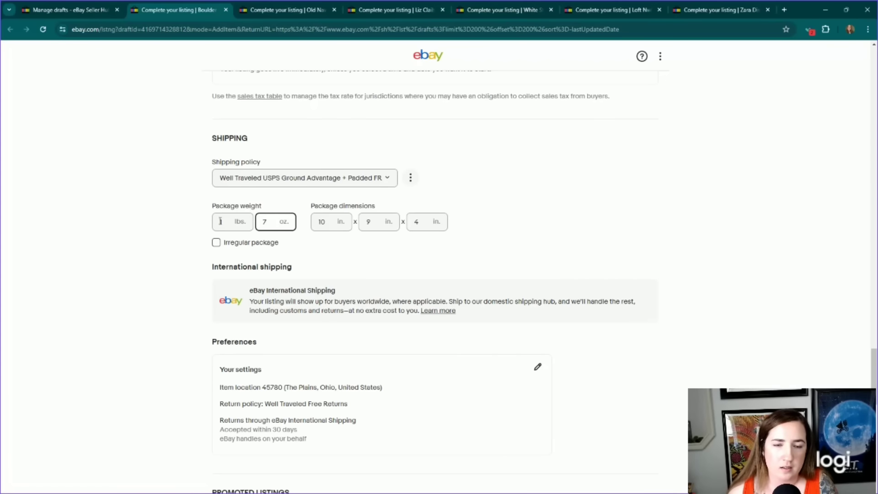
left_click(194, 182)
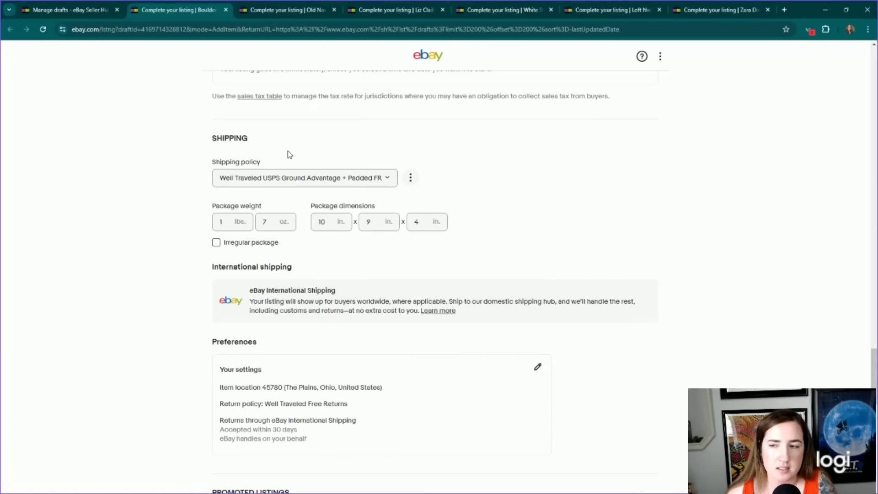
Step: Change the shipping policy to Well Traveled USPS Ground Advantage + Priority Mail
mouse_move(873, 376)
left_mouse_down()
mouse_move(873, 71)
mouse_move(873, 366)
left_mouse_up()
left_click(357, 210)
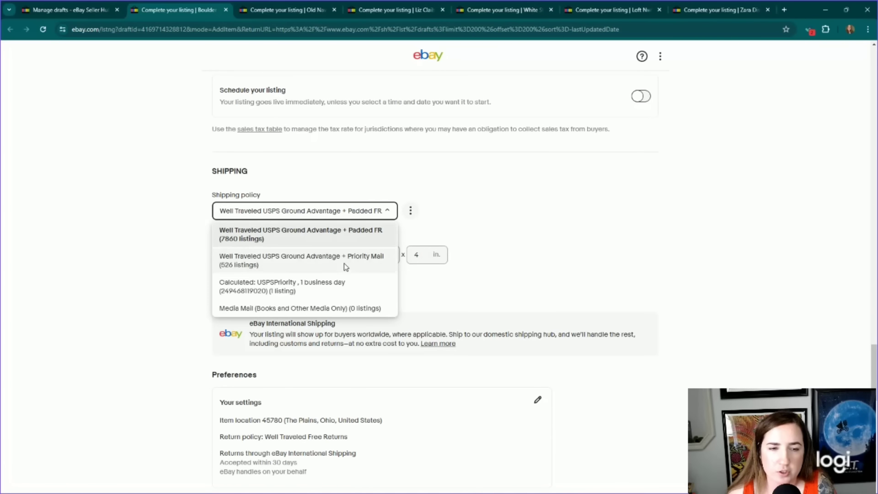
left_click(346, 263)
left_click(359, 213)
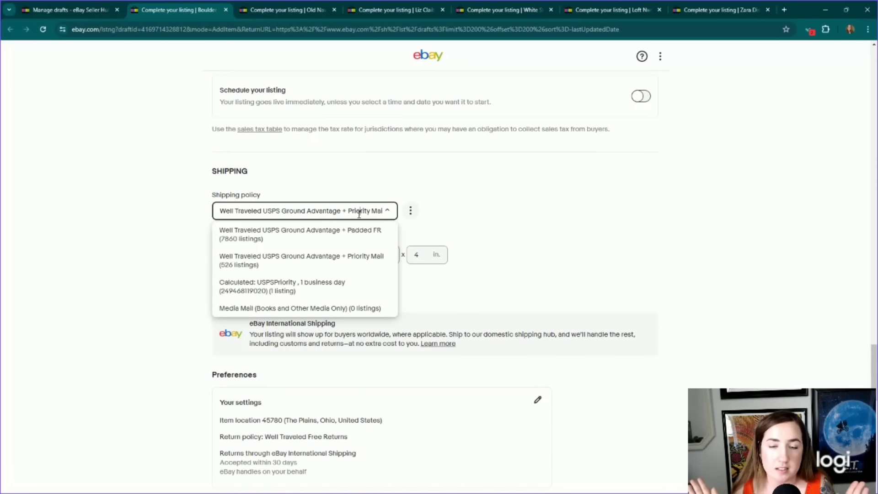
left_click(365, 263)
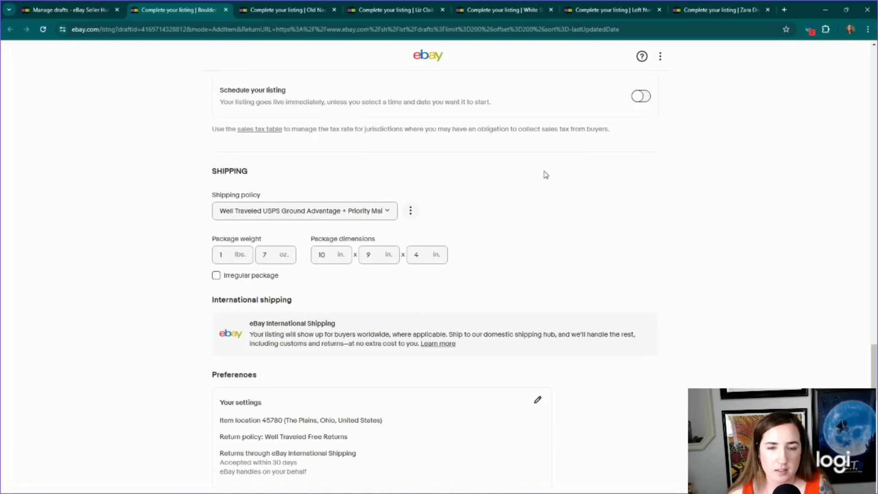
Step: Review the remaining listing settings and save the jacket draft for later without publishing it
scroll(448, 315, "down", 3)
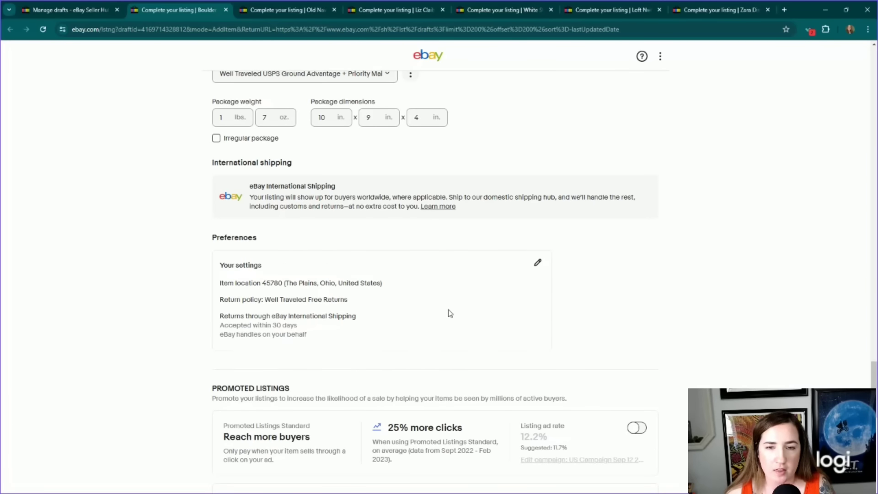
scroll(451, 313, "down", 2)
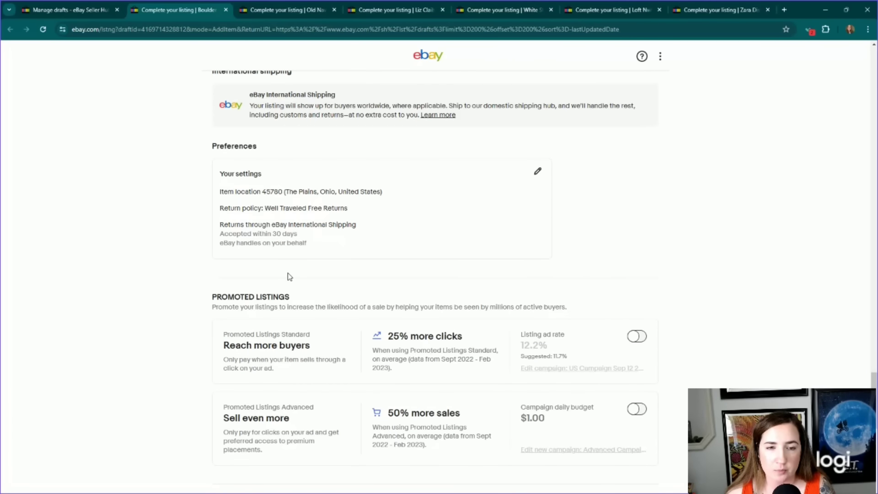
scroll(287, 275, "down", 2)
scroll(287, 276, "down", 8)
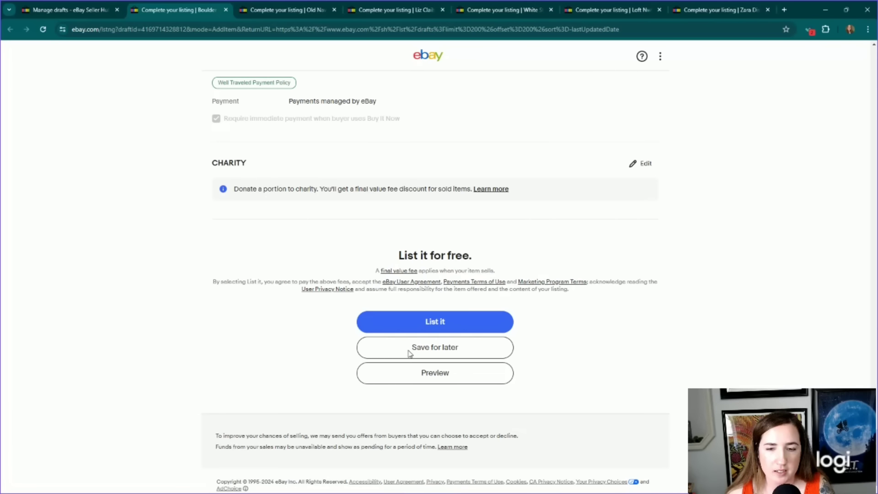
left_click(409, 347)
Step: Switch to the Old Navy dress draft and change its title to "Old Navy Womens Hawaiian Dress Size XL Midi Vacation"
left_click(292, 10)
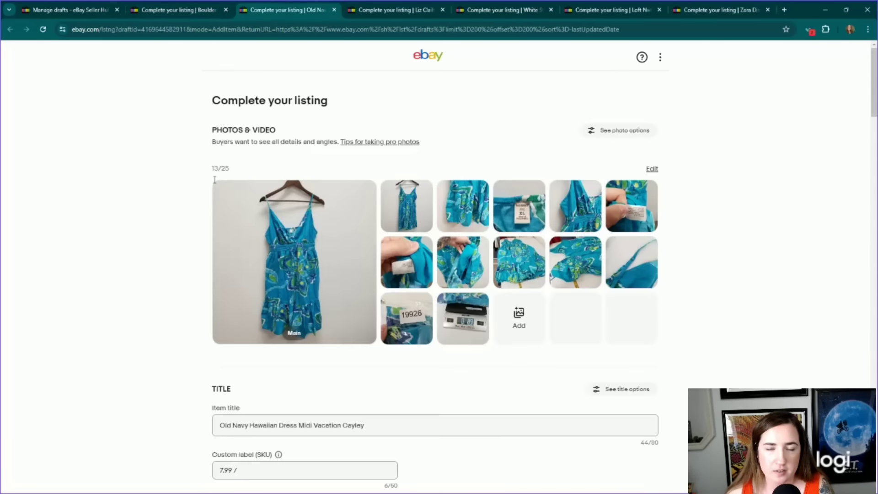
scroll(160, 277, "down", 3)
scroll(164, 273, "up", 3)
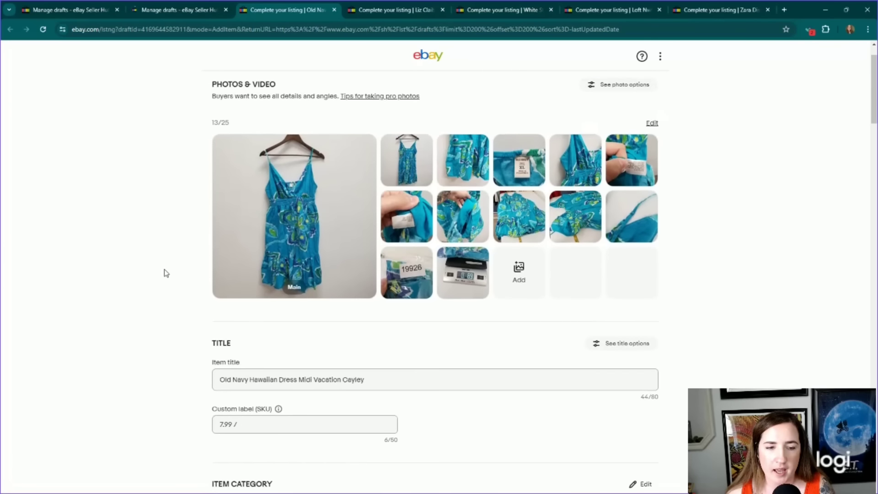
left_click(274, 382)
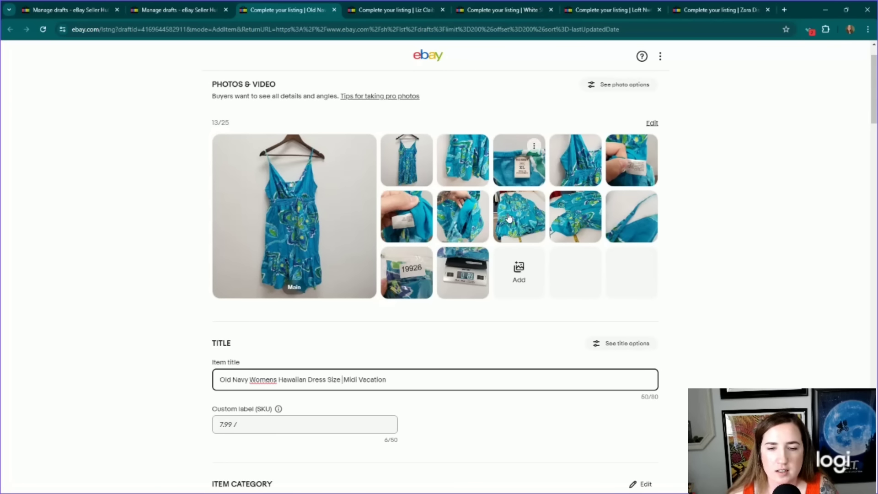
type("XL")
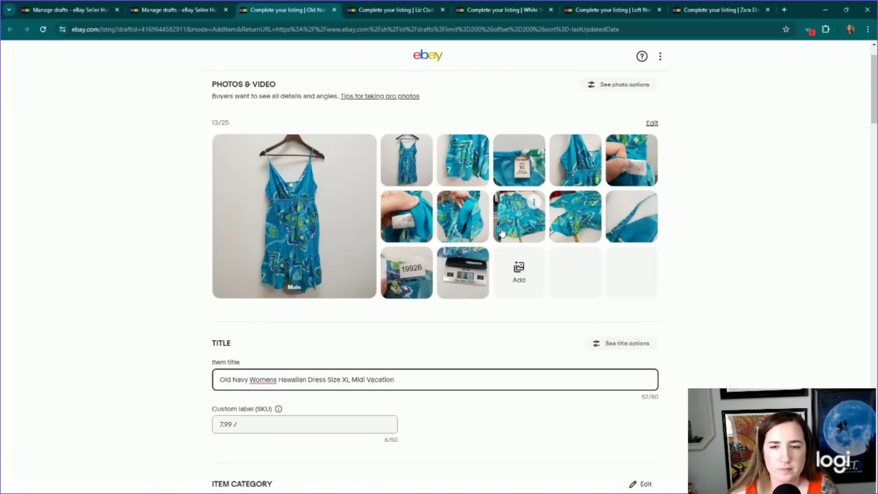
Step: Check the dress's measurement photo and replace "Midi" with "Below Knee" in the item title
left_click(501, 232)
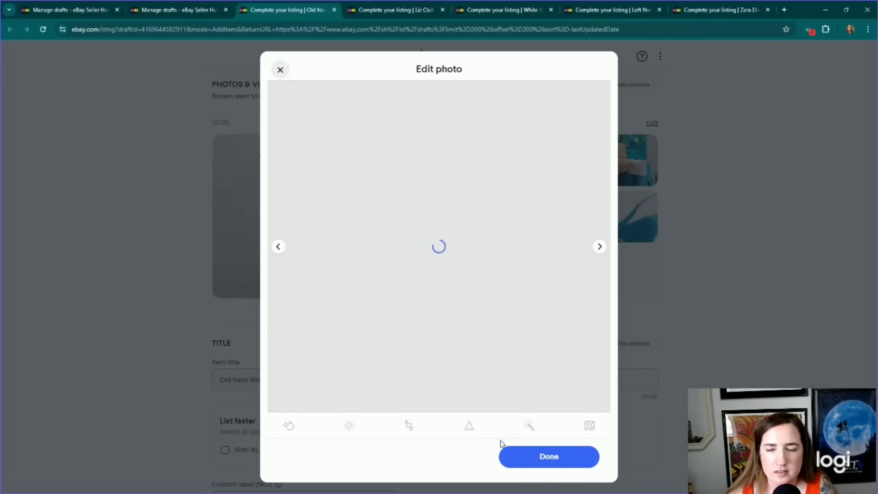
left_click(525, 457)
double_click(359, 333)
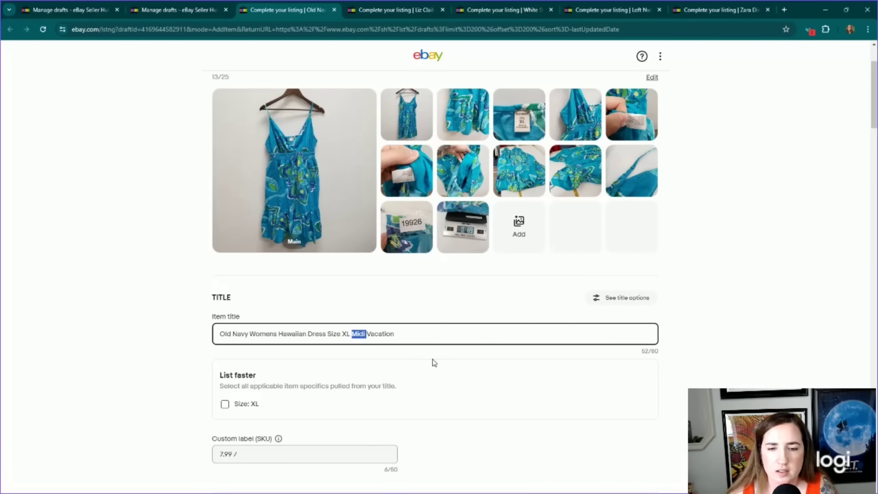
type("Below Knee")
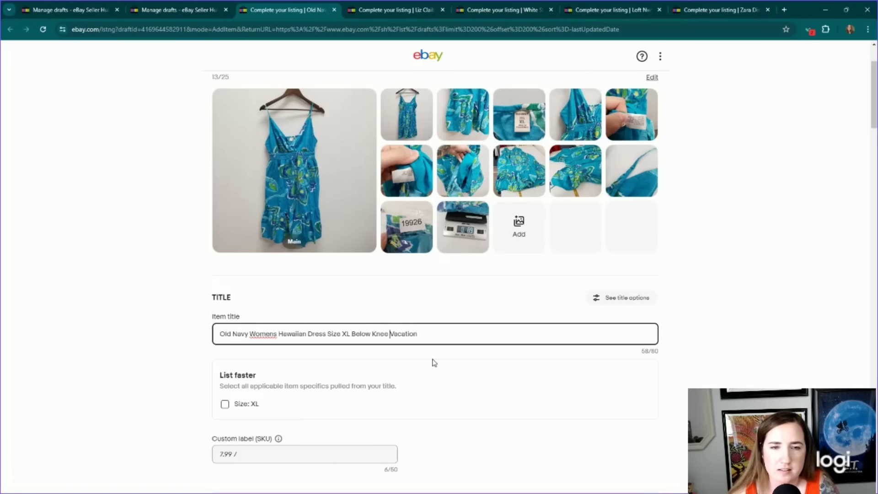
Step: Add "Tiered Faux V Neck" after "Below Knee" in the dress title
left_click(420, 337)
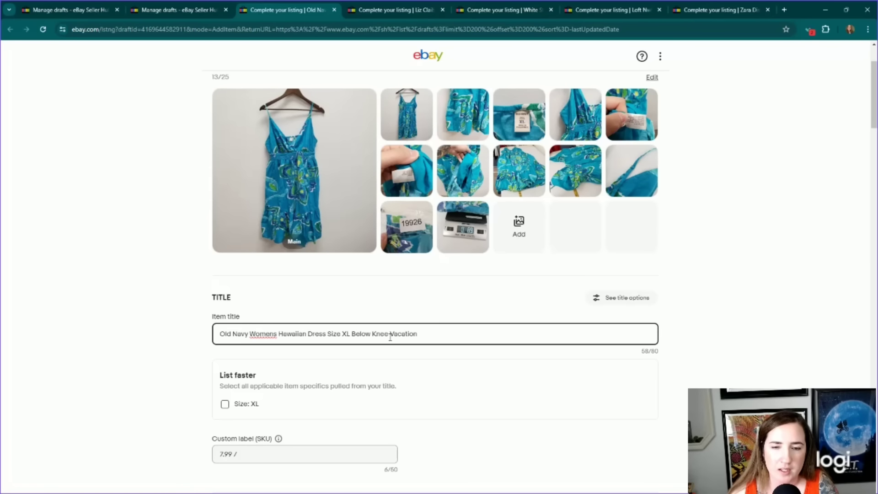
type("Tiered")
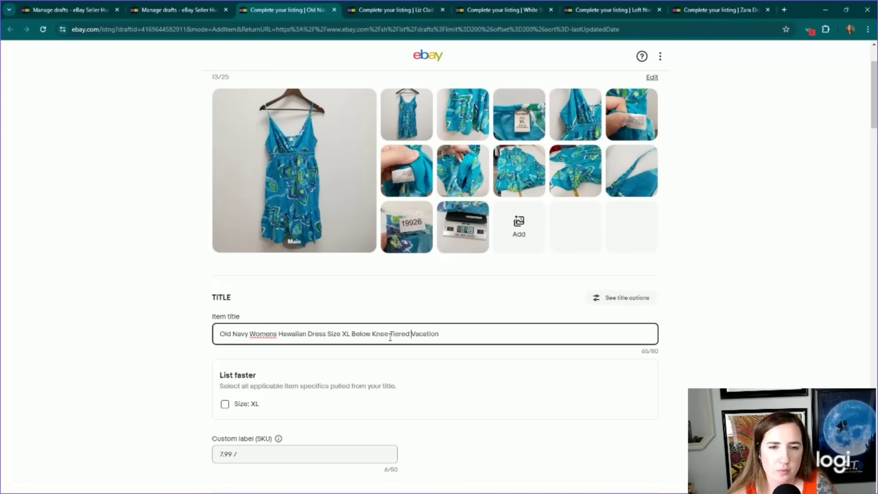
type(" Faux Wrap")
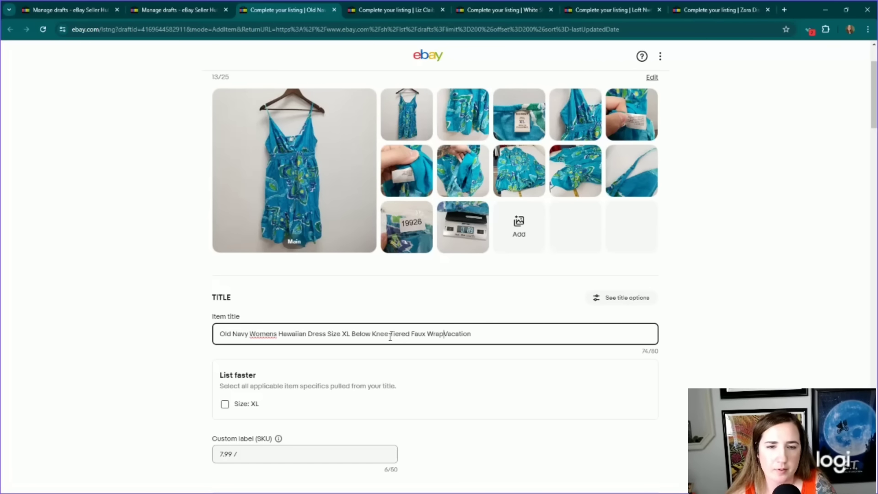
key("BackSpace")
key("BackSpace")
key("BackSpace")
key("BackSpace")
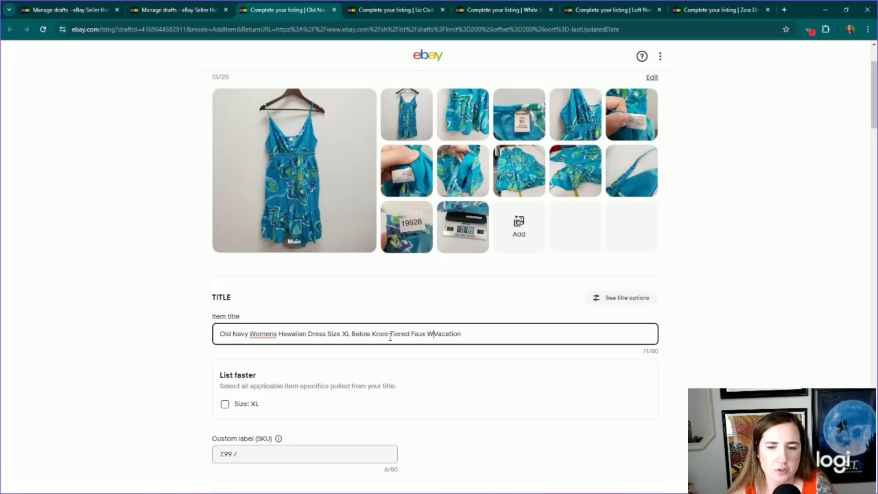
type("V Neck")
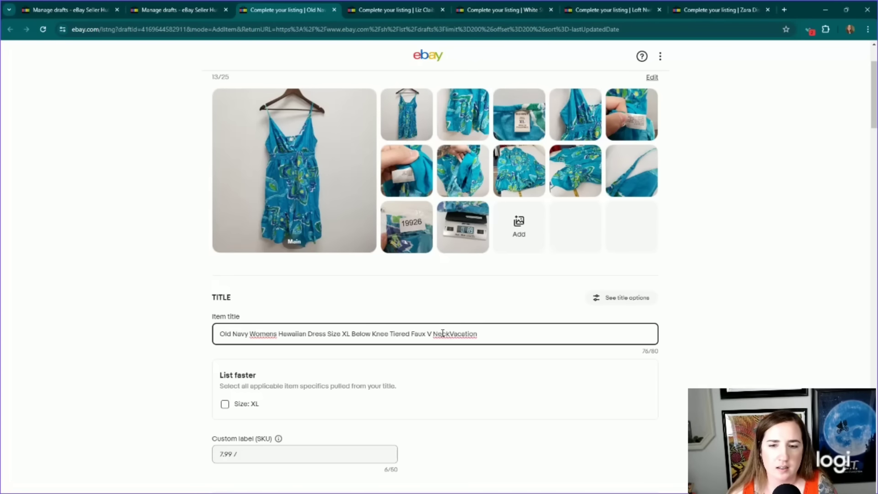
Step: Replace "Vacation" at the end of the dress title with "Beach Blue" and review the title section
left_click(516, 338)
double_click(463, 333)
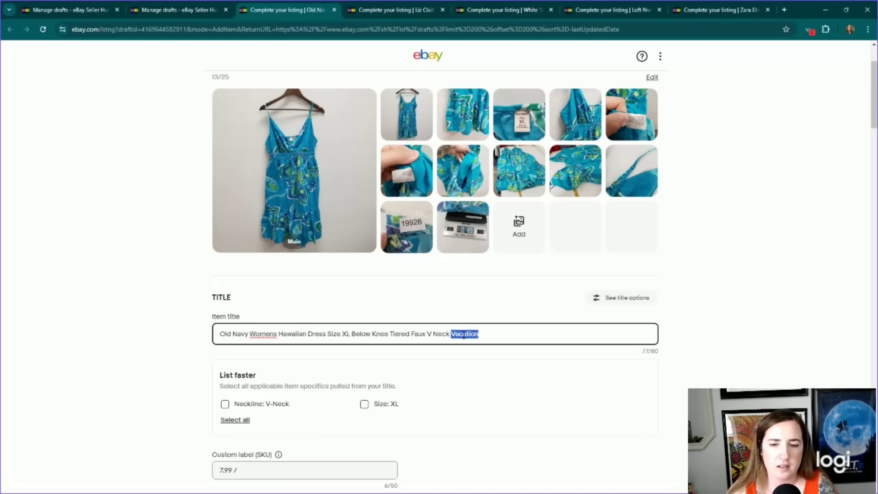
type("Beach ")
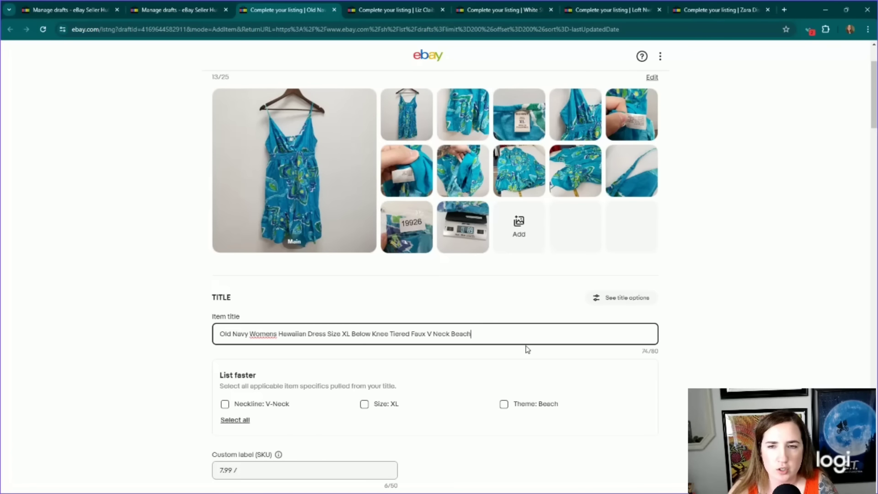
type("Blue")
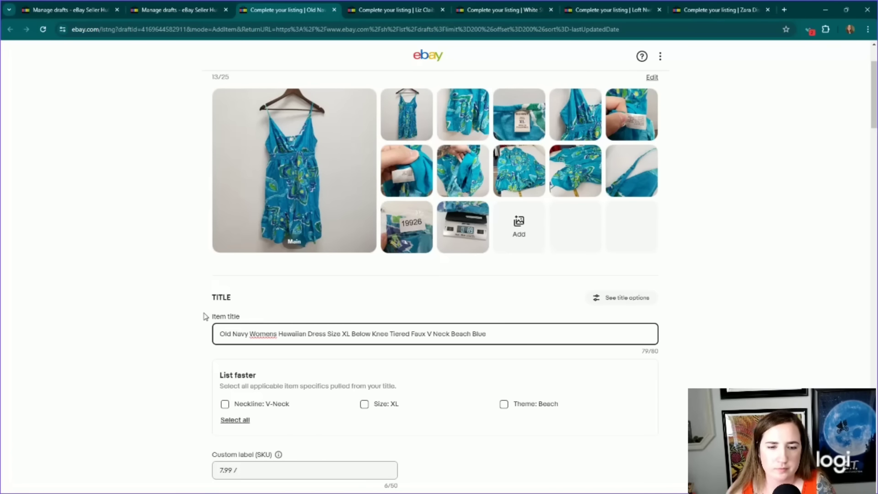
left_click(182, 312)
scroll(181, 313, "down", 6)
scroll(190, 303, "up", 3)
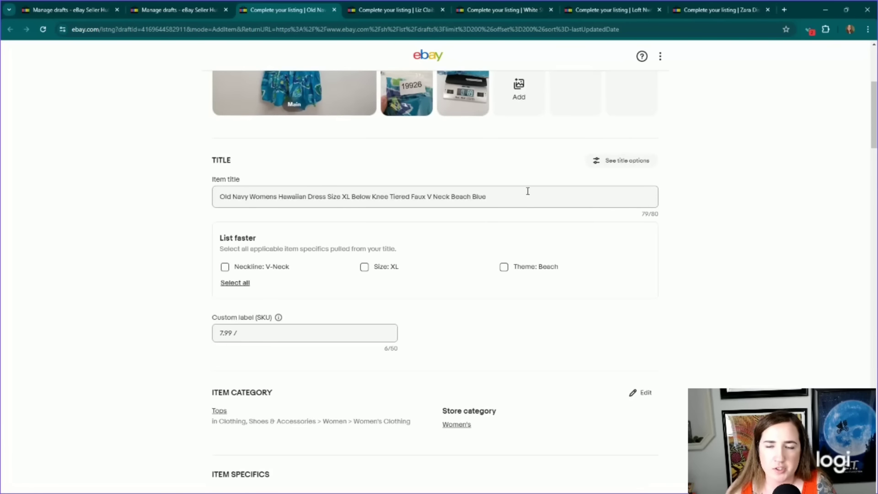
scroll(445, 303, "up", 3)
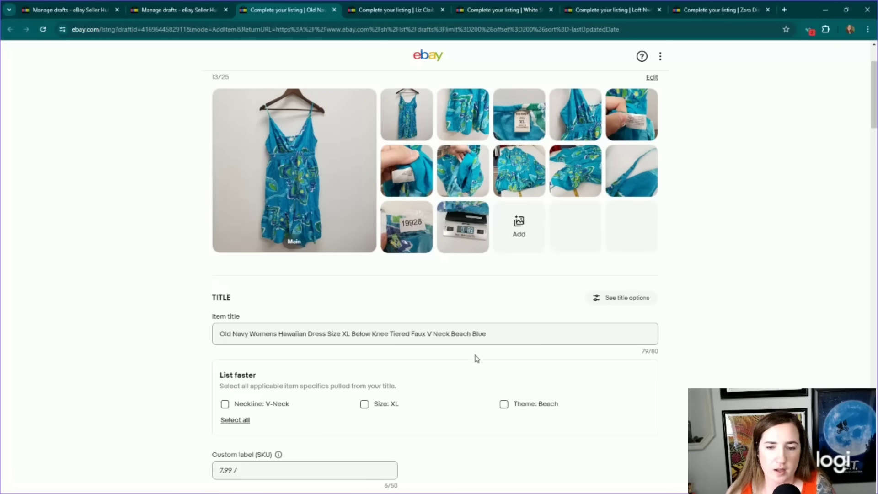
Step: Set the dress's custom label (SKU) to "19926 7.99"
scroll(202, 342, "down", 3)
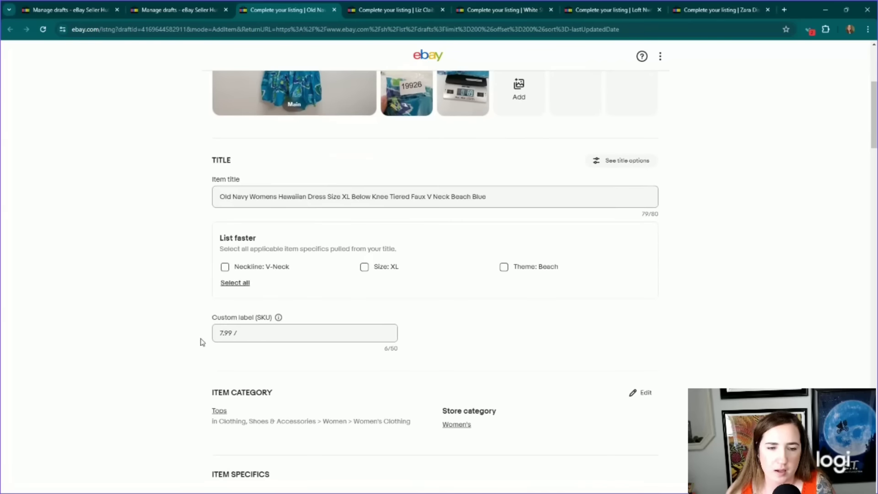
left_click(254, 337)
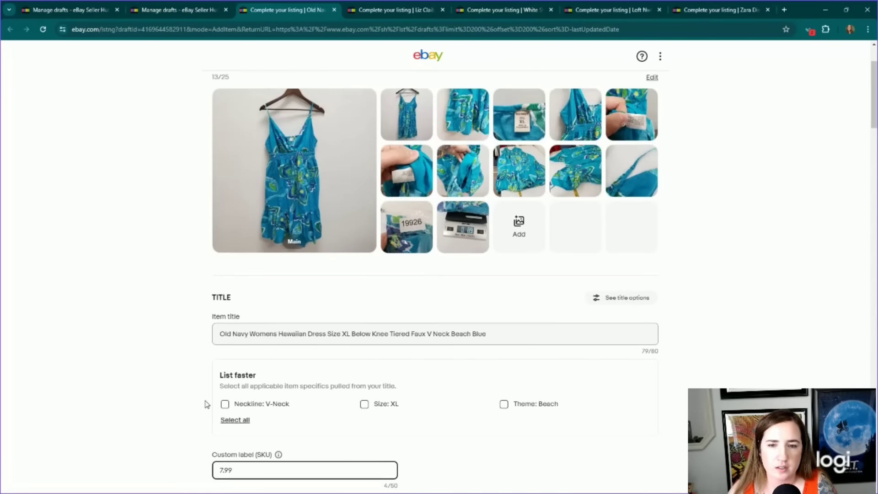
scroll(215, 416, "down", 1)
type("19926")
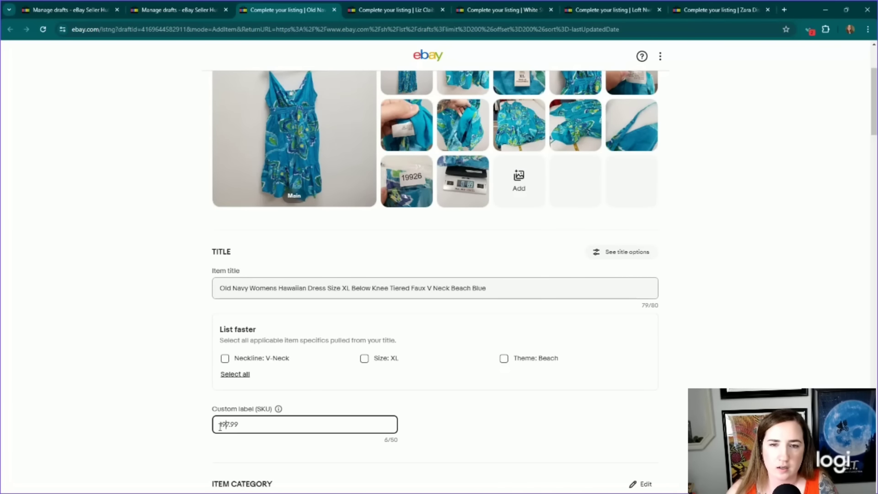
left_click(178, 351)
Step: Change the item category to Women's Clothing > Dresses by searching for "dresses"
scroll(176, 314, "down", 4)
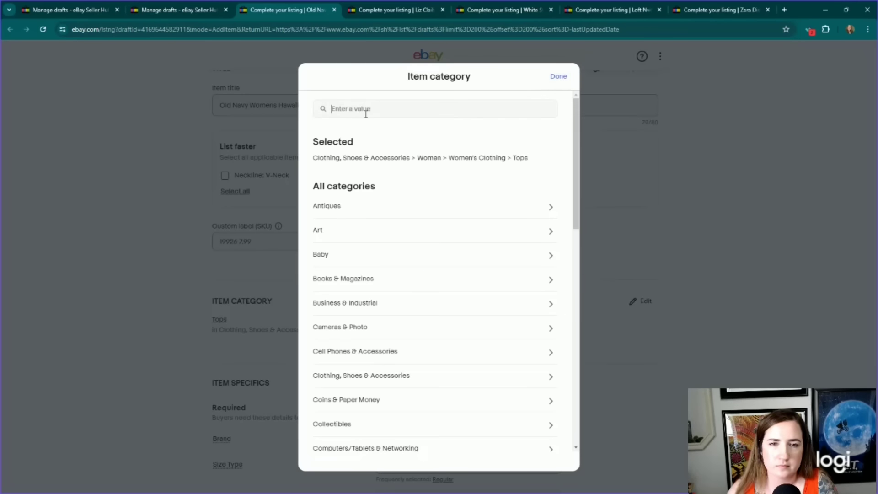
type("dresses")
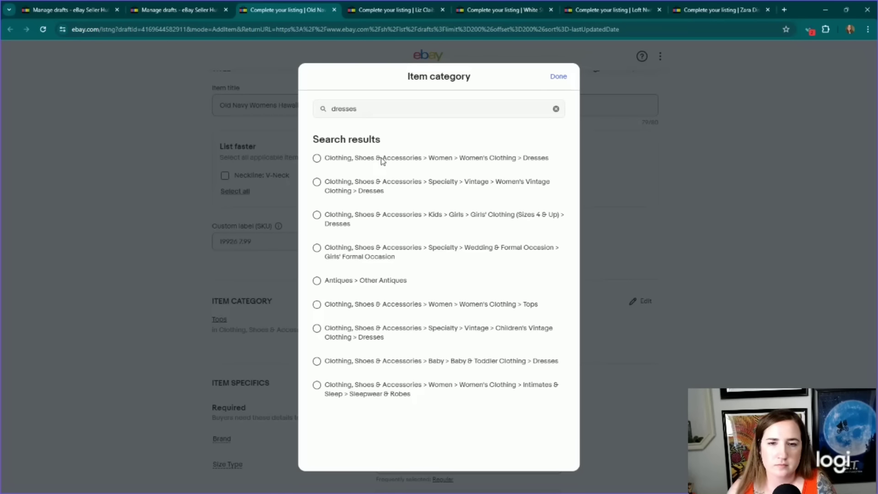
left_click(383, 160)
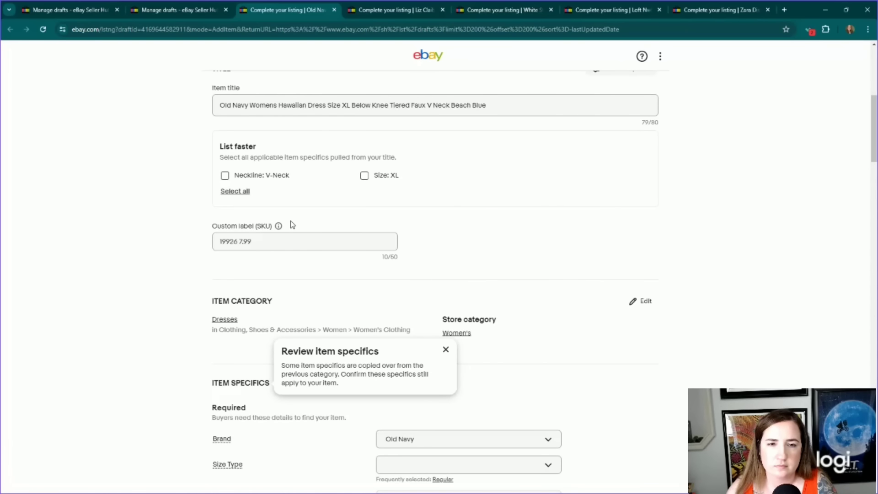
Step: Apply the suggested V-Neck neckline and XL size specifics, and set the size type to Regular
left_click(239, 192)
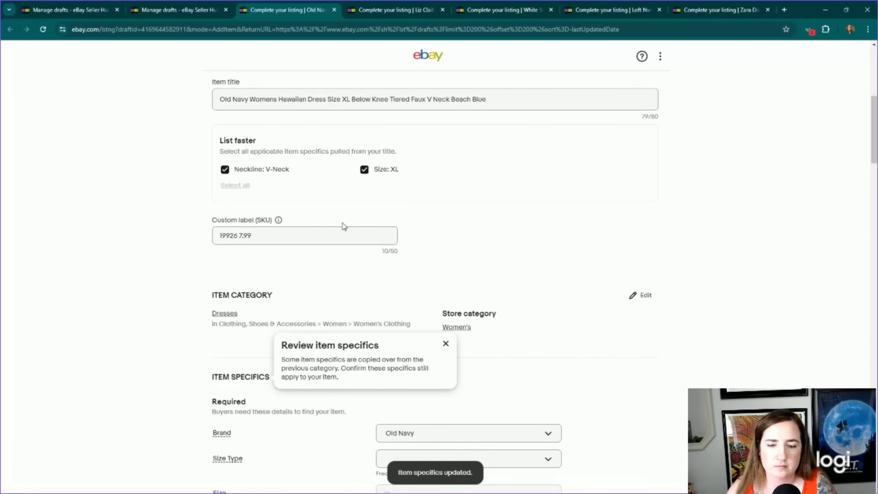
scroll(341, 225, "down", 4)
left_click(441, 251)
scroll(393, 256, "down", 1)
scroll(364, 259, "down", 2)
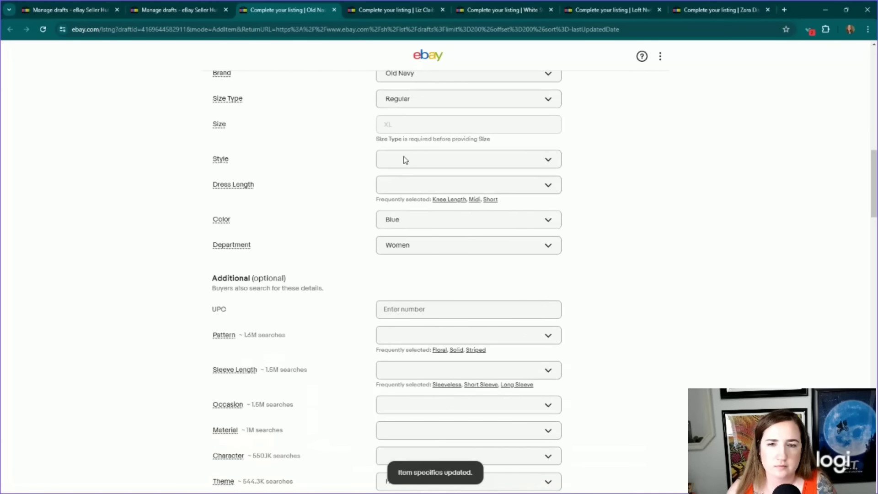
Step: Set the dress's style to both Sundress and Fit & Flare
left_click(405, 159)
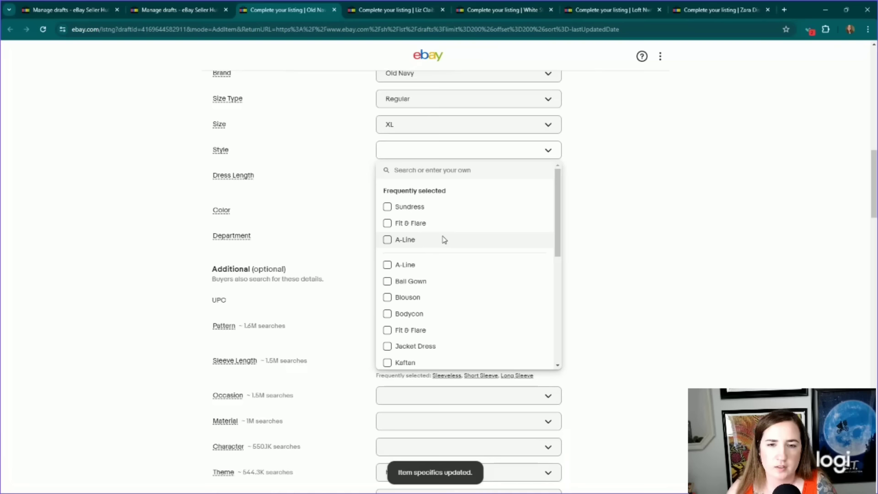
left_click(387, 208)
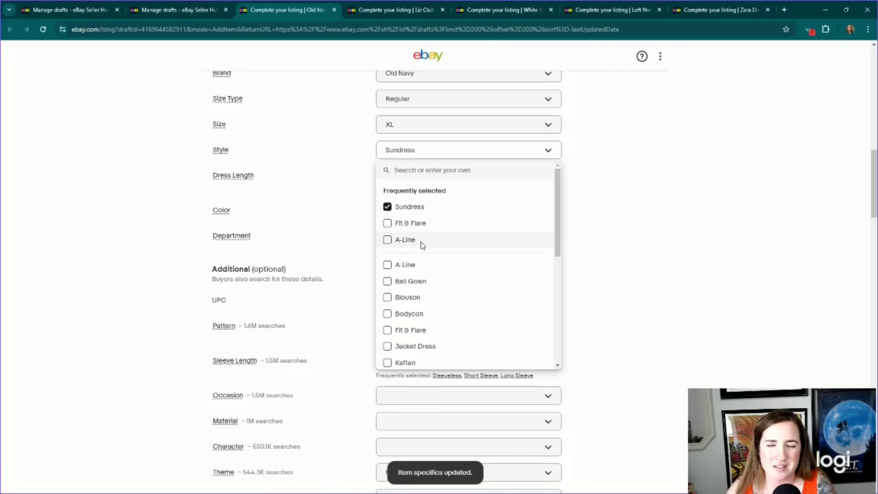
scroll(421, 245, "down", 3)
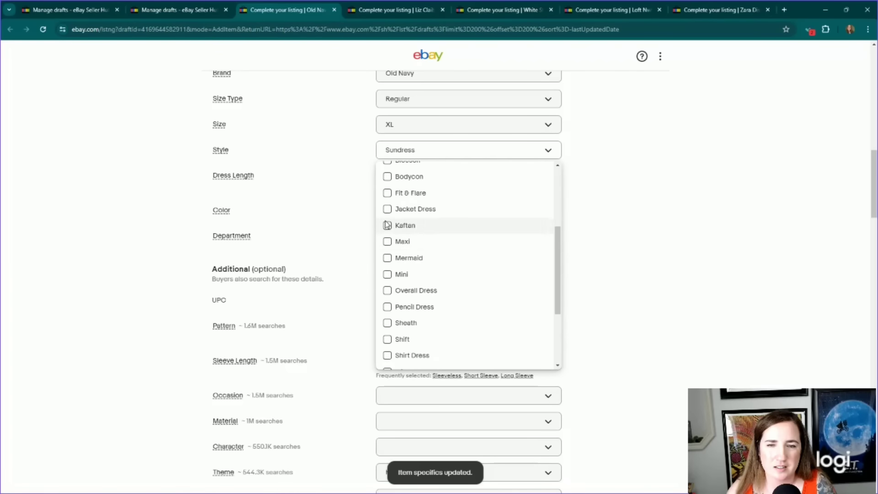
scroll(389, 231, "up", 1)
left_click(387, 239)
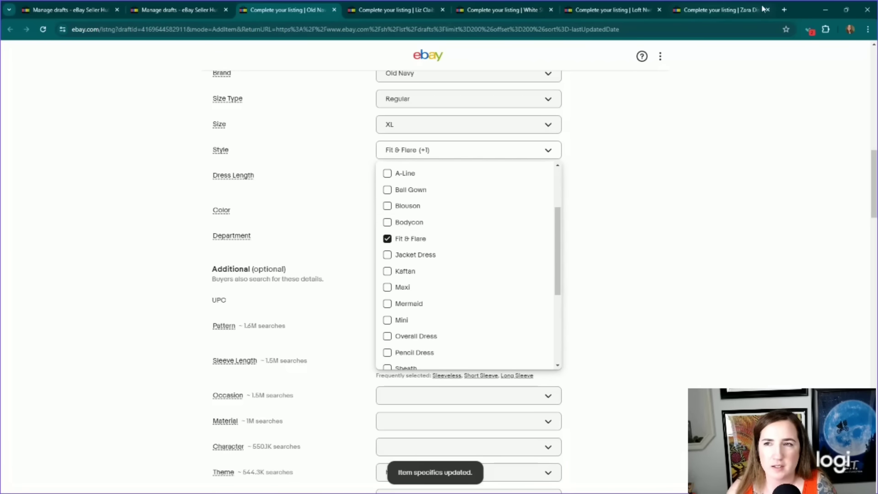
Step: Search Google for "fit and flare dress" to compare the style, and return to the Old Navy draft
left_click(777, 11)
type("fit and flare")
key("Return")
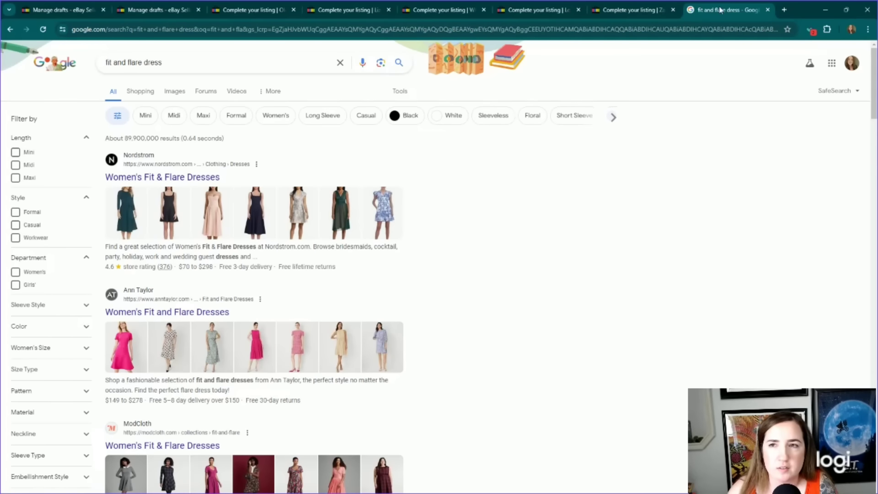
left_click(768, 10)
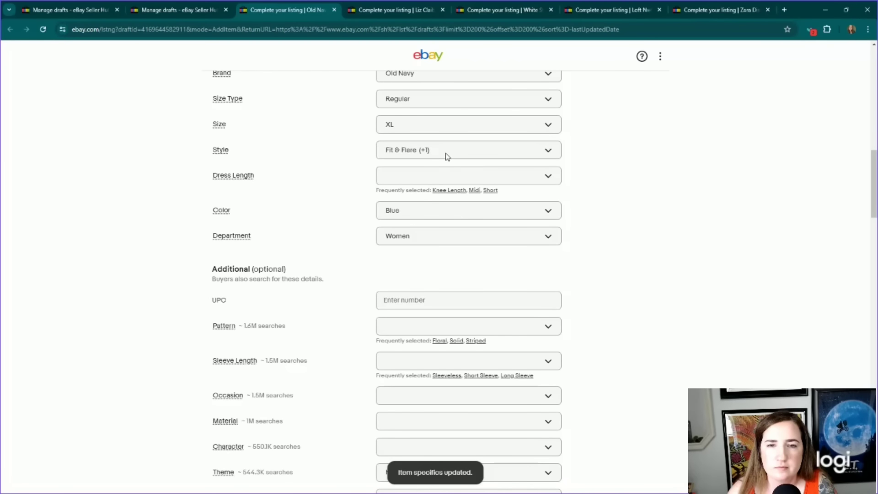
Step: Set the dress length to Knee Length in the item specifics
left_click(625, 173)
scroll(504, 198, "down", 1)
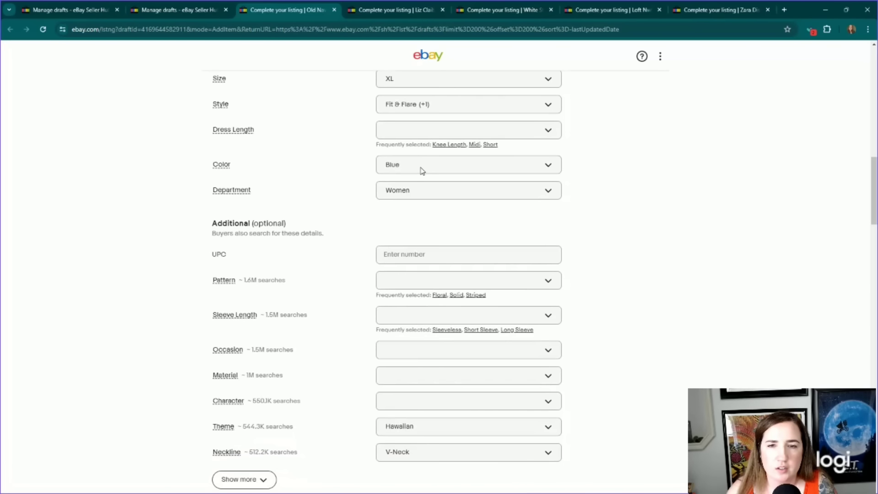
left_click(450, 144)
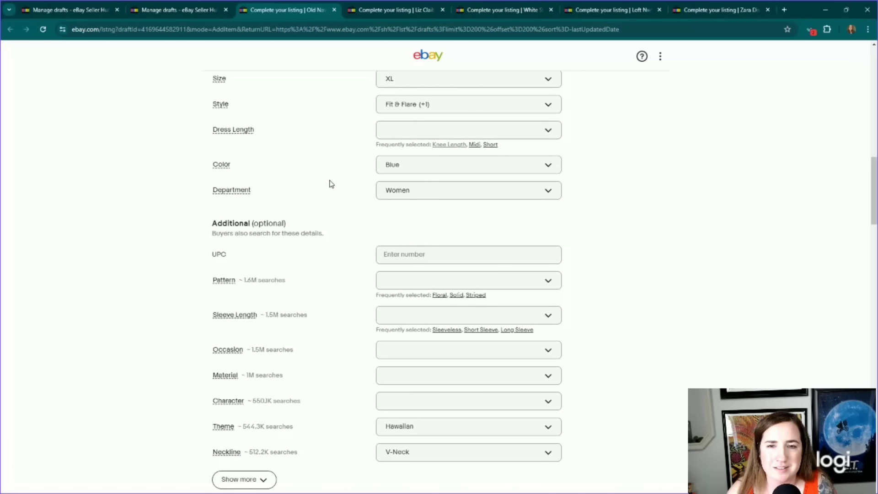
Step: Check the dress's main photo and replace "Womens" with "Floral" in the item title
scroll(333, 182, "down", 3)
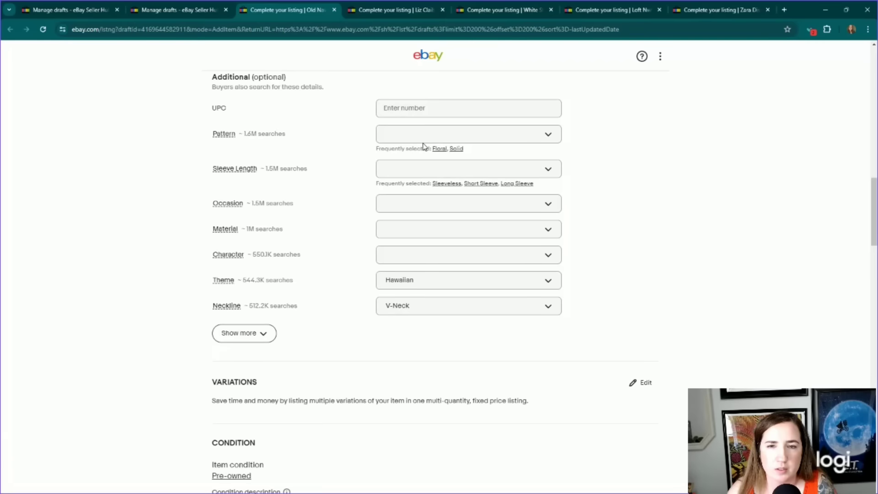
scroll(421, 147, "up", 15)
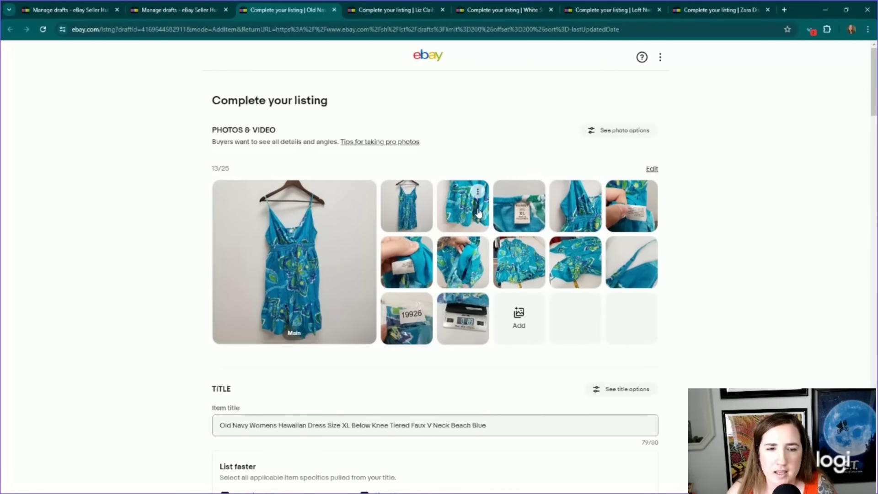
left_click(301, 293)
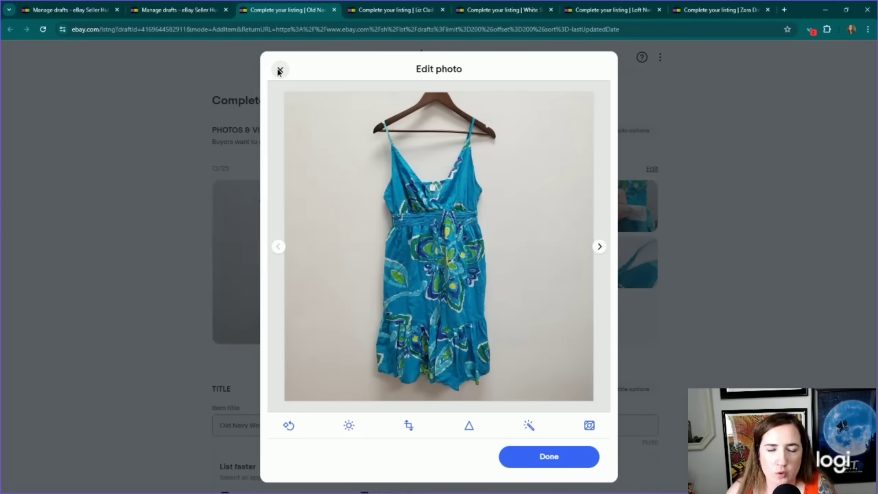
left_click(280, 70)
scroll(257, 293, "down", 3)
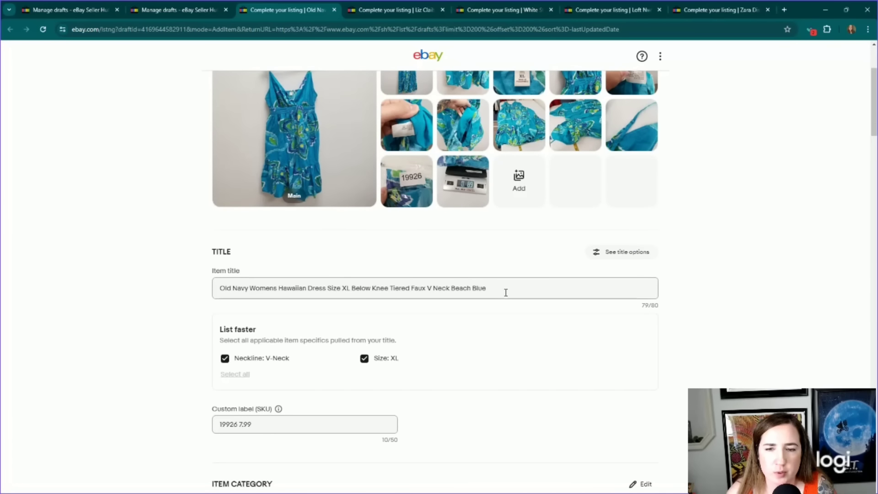
double_click(258, 289)
type("Fl")
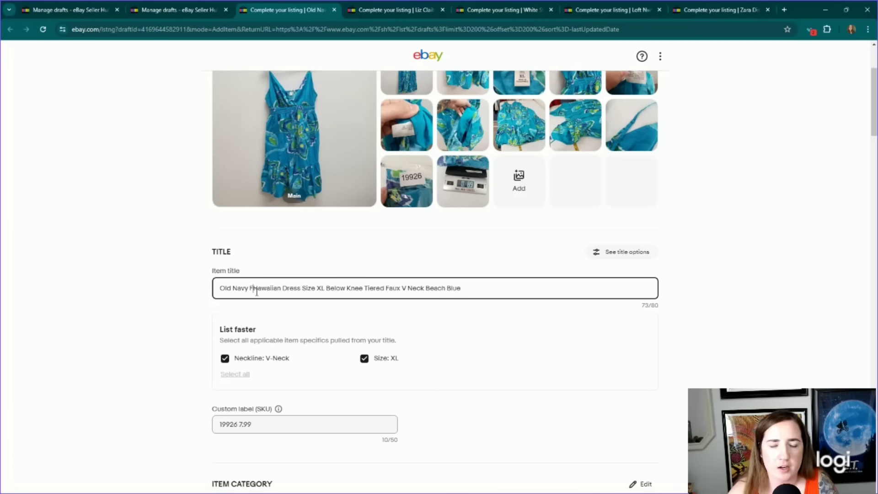
type("oral")
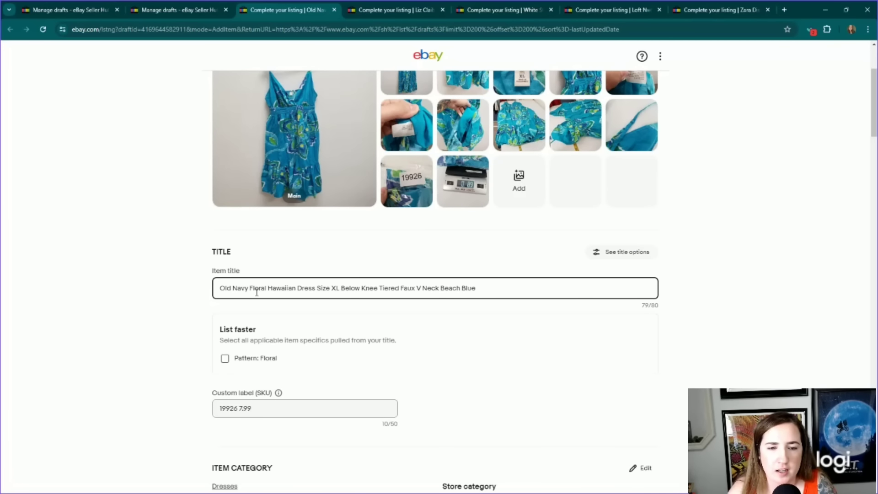
left_click(87, 155)
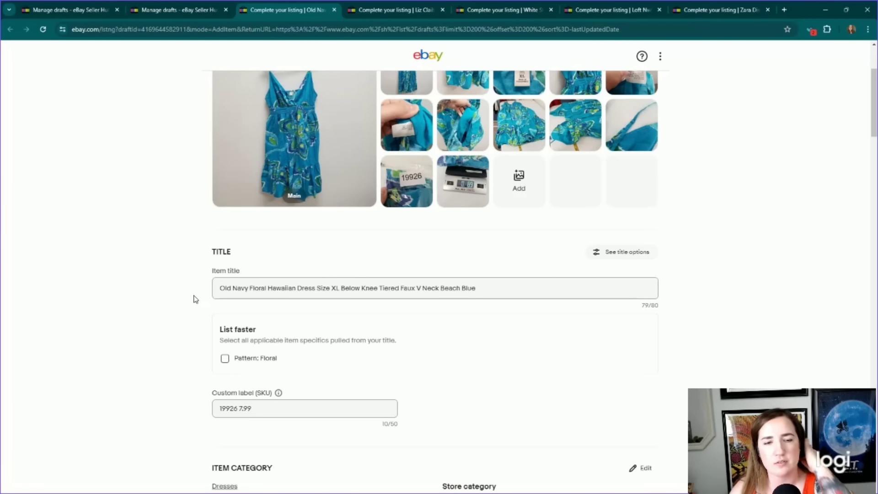
Step: Set the dress's pattern to Floral and its sleeve length to Sleeveless
scroll(264, 270, "down", 2)
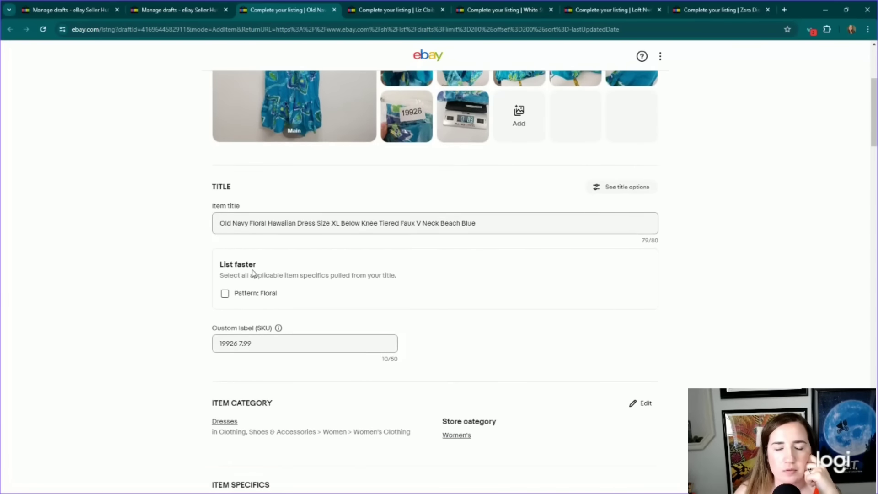
scroll(253, 272, "down", 15)
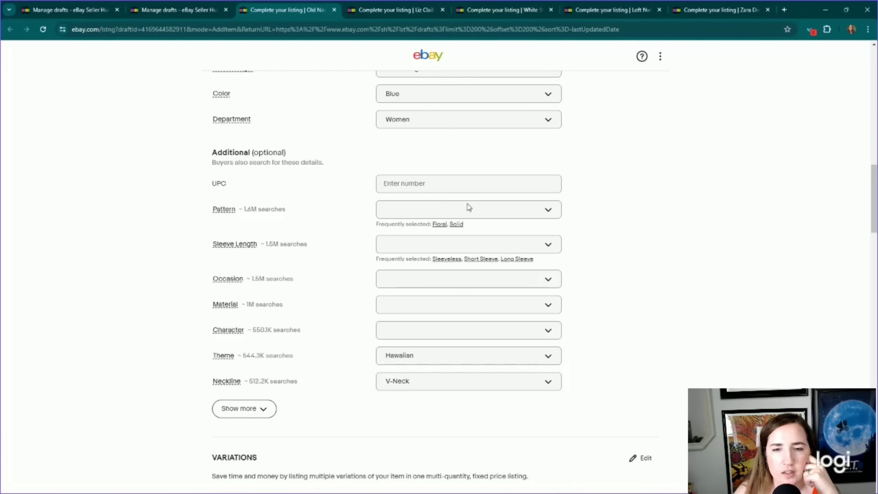
left_click(439, 223)
scroll(484, 208, "down", 1)
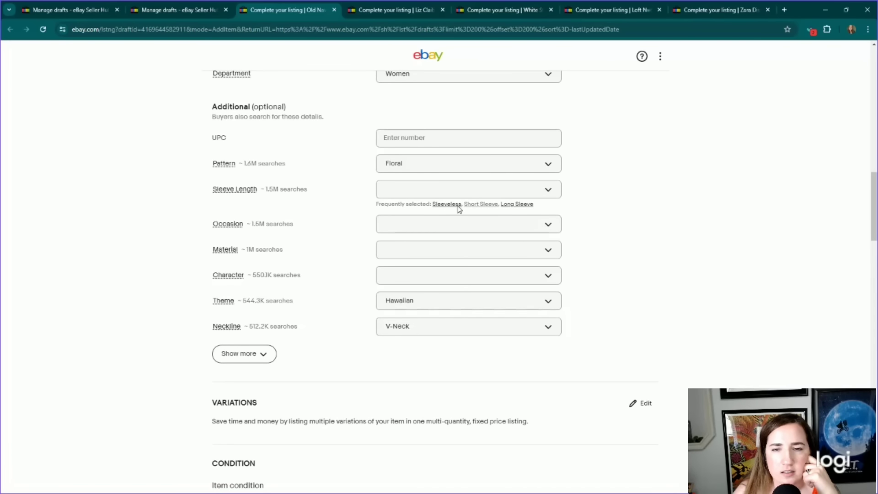
Step: Set the dress's occasion to Casual and Travel
left_click(404, 221)
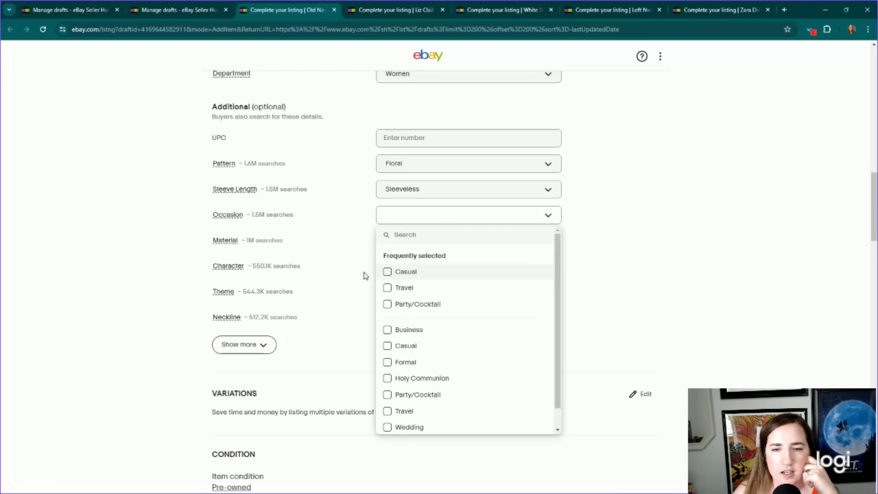
left_click(387, 272)
left_click(387, 287)
left_click(349, 288)
Step: Check the fabric tag photos and set the dress's material to 100% Cotton
scroll(392, 171, "down", 2)
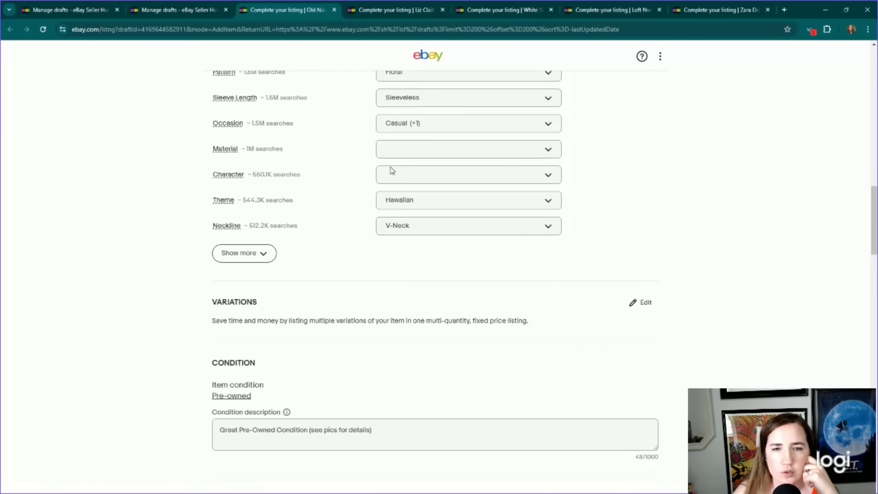
scroll(386, 313, "up", 4)
scroll(386, 313, "up", 10)
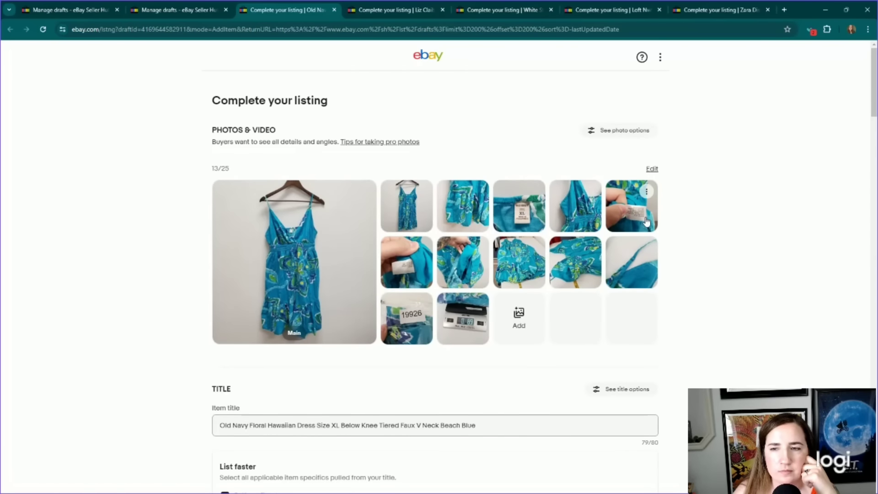
left_click(469, 309)
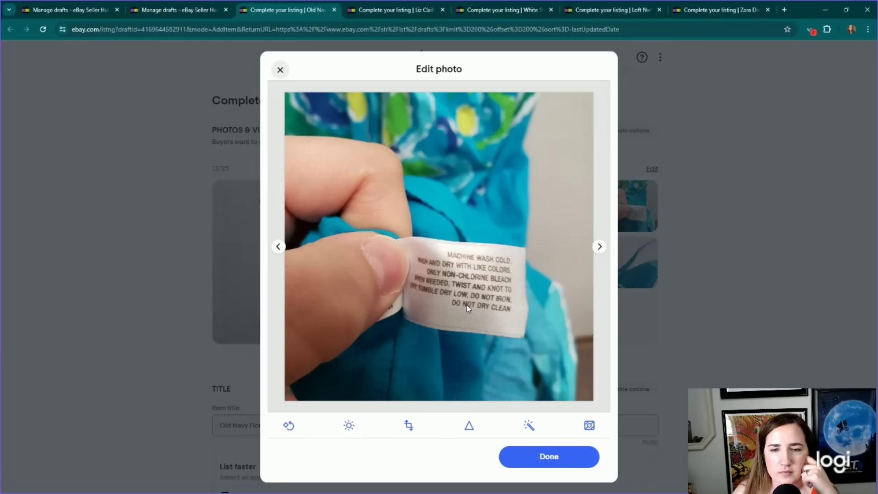
left_click(598, 246)
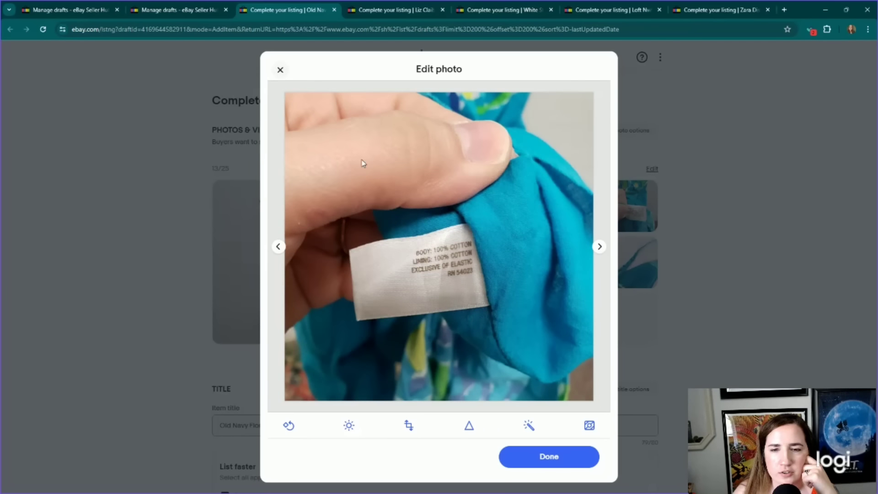
left_click(280, 70)
scroll(304, 222, "down", 20)
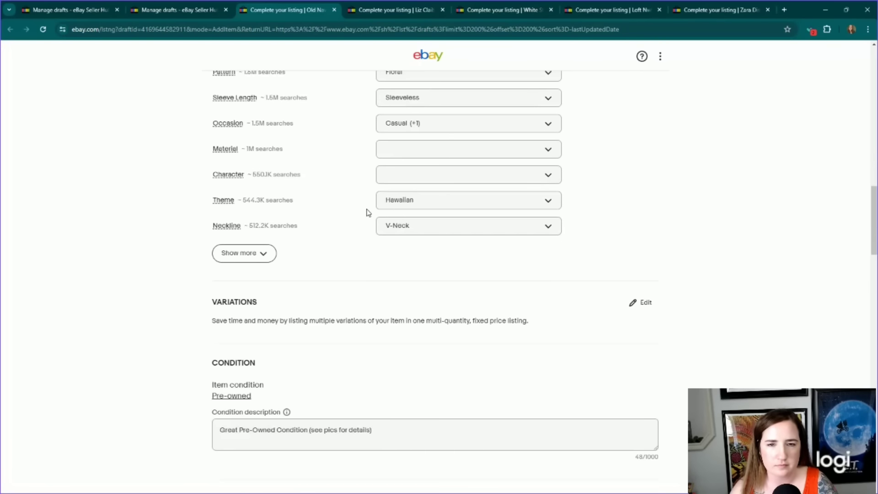
left_click(398, 149)
type("cotton")
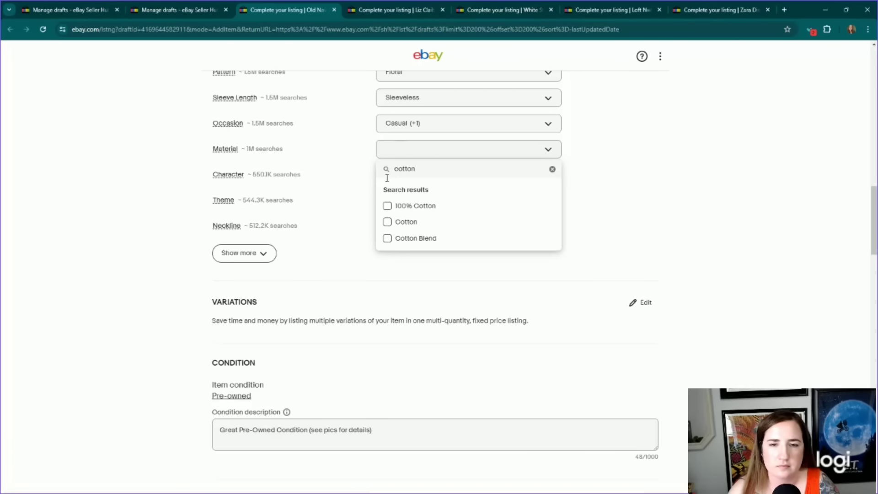
left_click(387, 205)
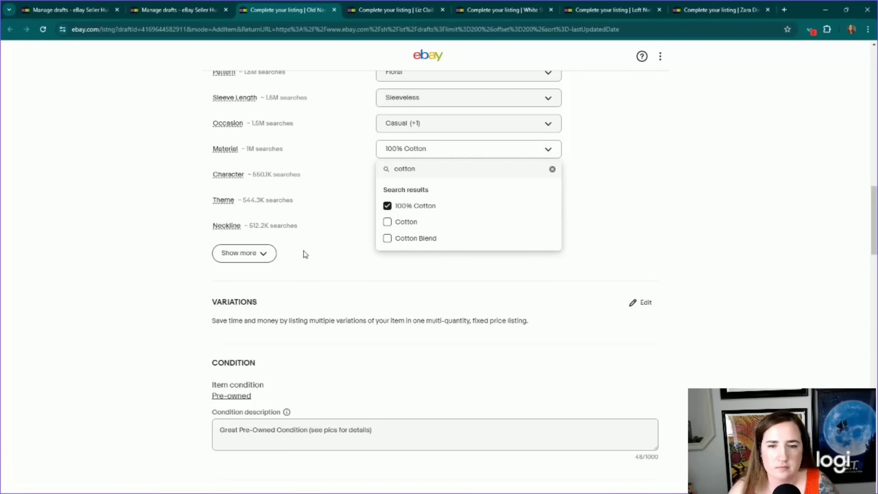
Step: Expand the full list of item specifics and set the dress's sleeve type to Strappy Sleeve
left_click(267, 258)
scroll(322, 281, "down", 1)
scroll(322, 280, "down", 2)
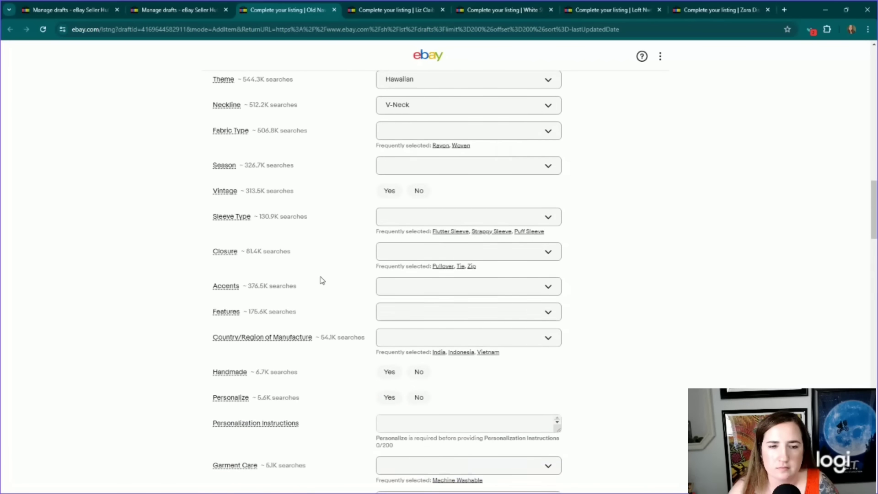
left_click(488, 215)
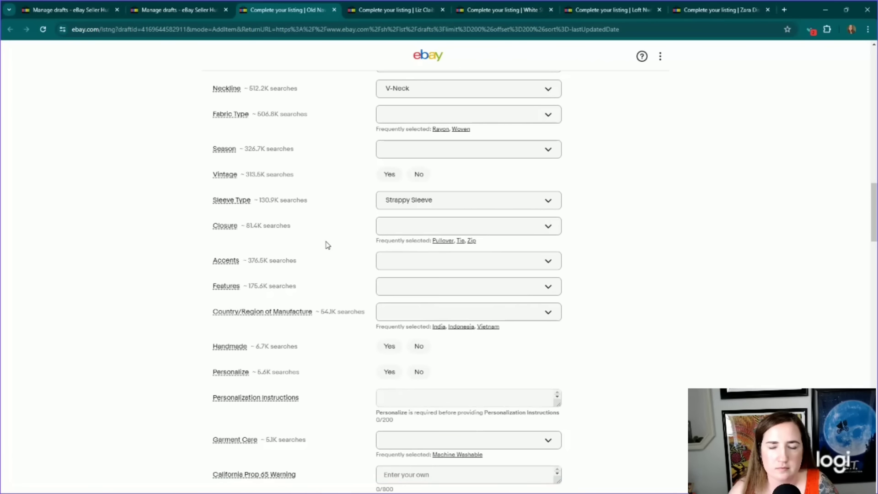
Step: Review the dress's photos and enter "vacation preppy multicolor ocean" as the style profile in the description
scroll(345, 356, "up", 15)
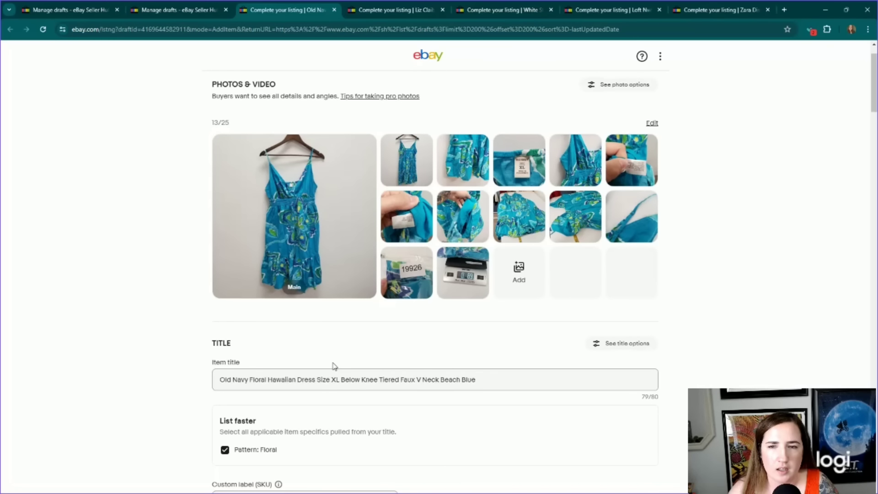
scroll(334, 362, "down", 20)
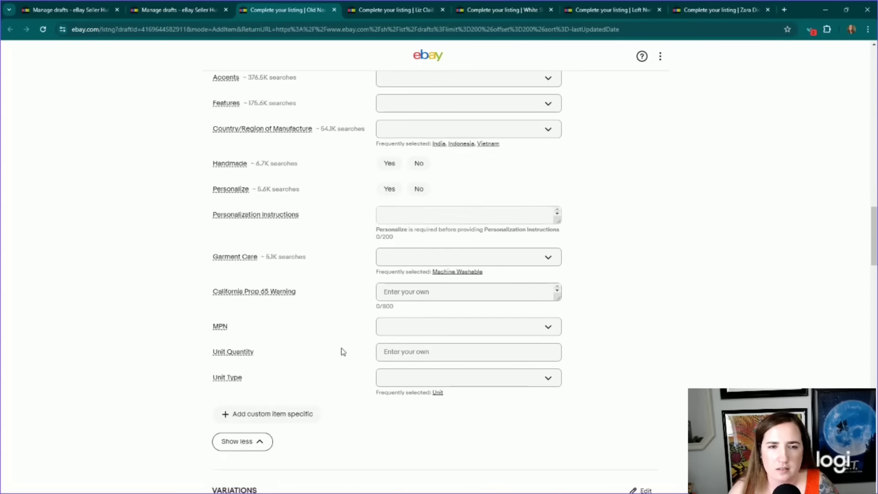
scroll(340, 352, "down", 6)
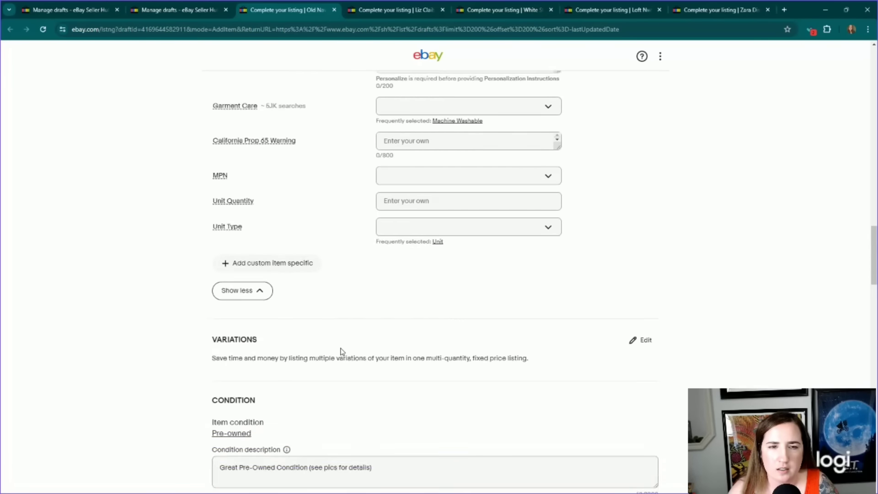
scroll(463, 137, "up", 2)
scroll(347, 273, "down", 8)
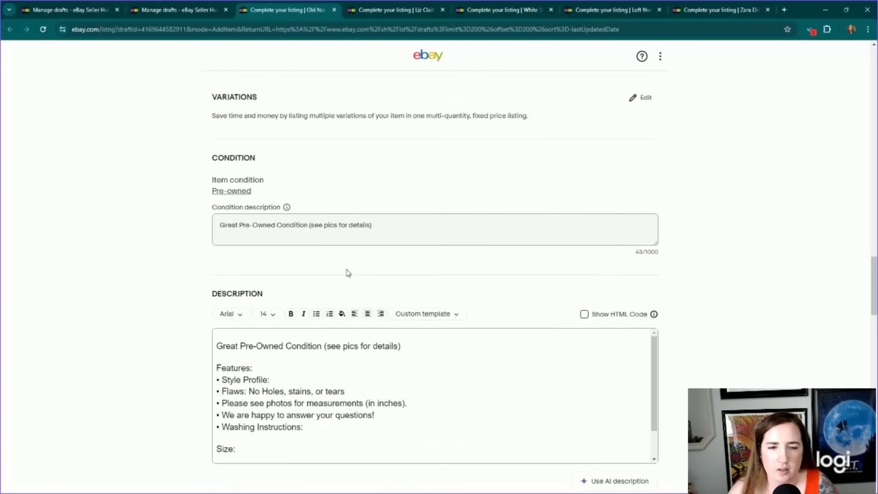
left_click(304, 263)
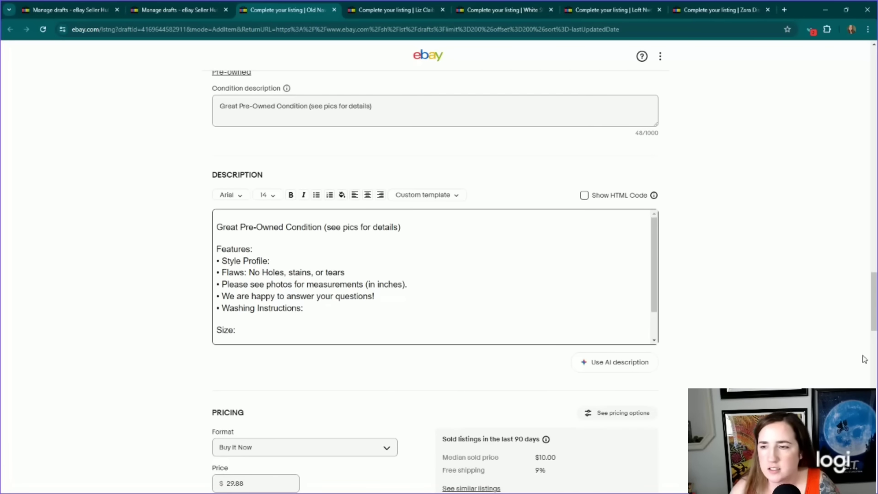
left_click_drag(874, 302, 872, 102)
scroll(282, 251, "down", 20)
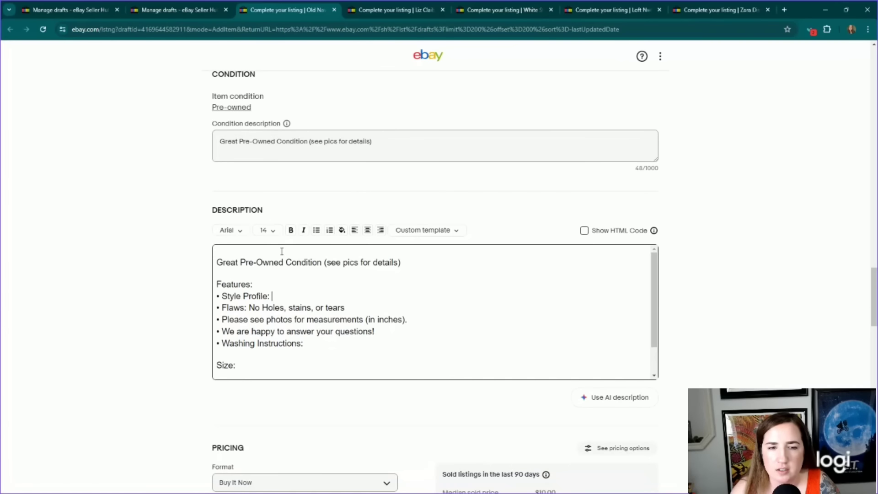
type("acatio")
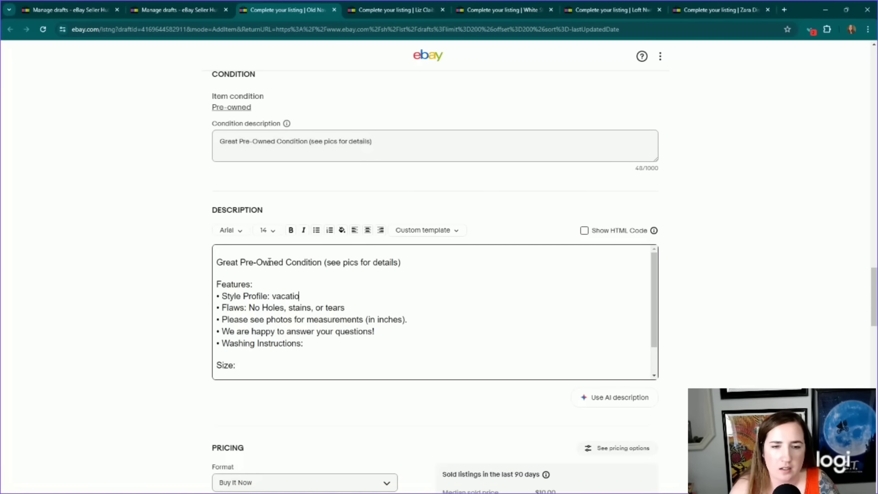
type("n preppy ")
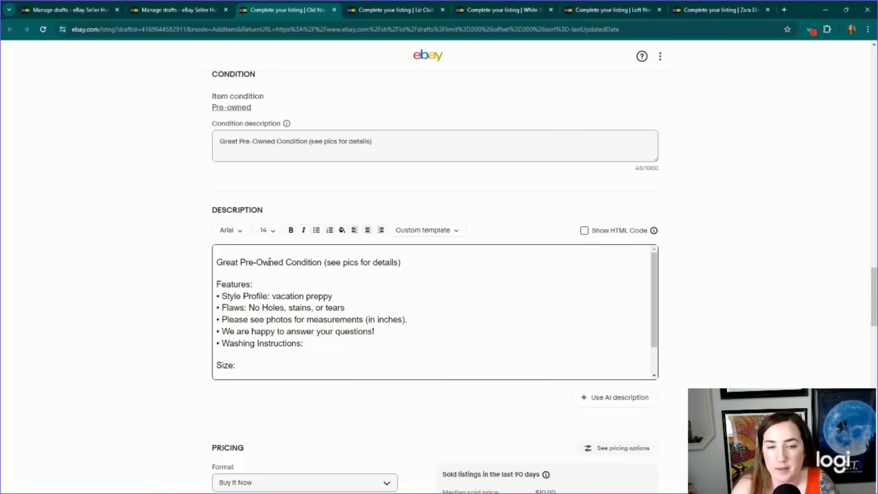
type("multicolor")
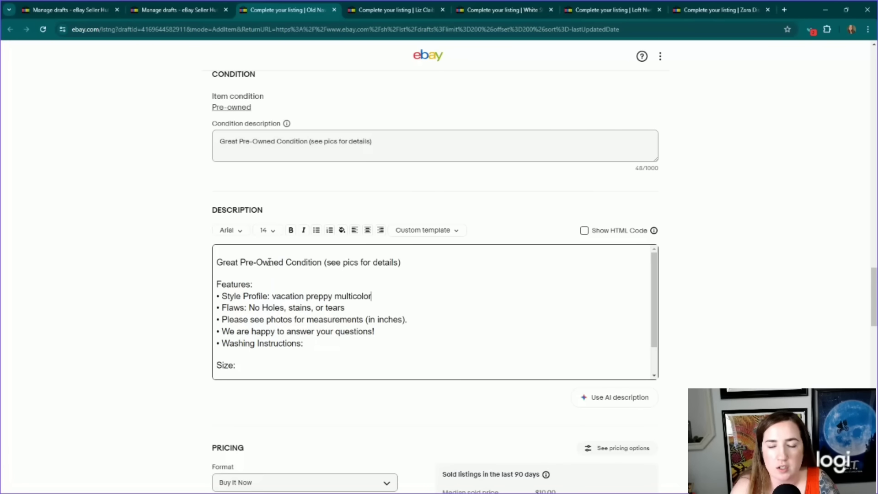
type(" ocean")
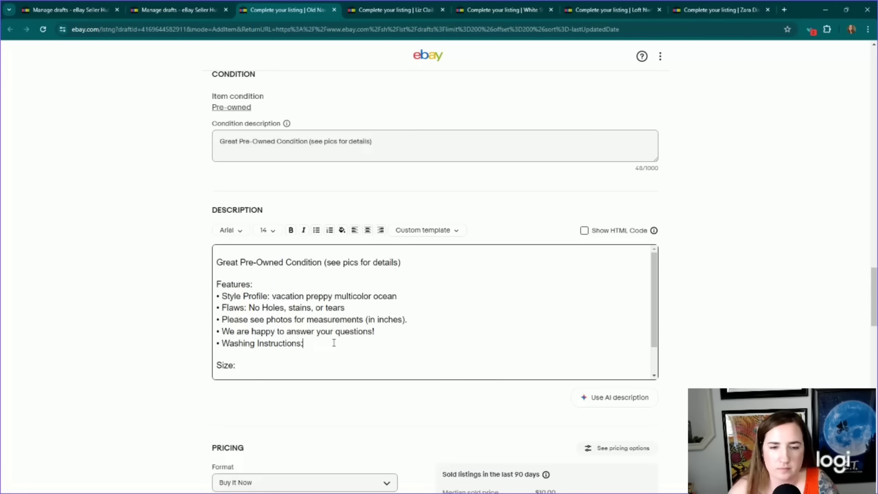
Step: Add "machine wash" as the washing instructions and XL as the size in the dress's description
type("machine wash")
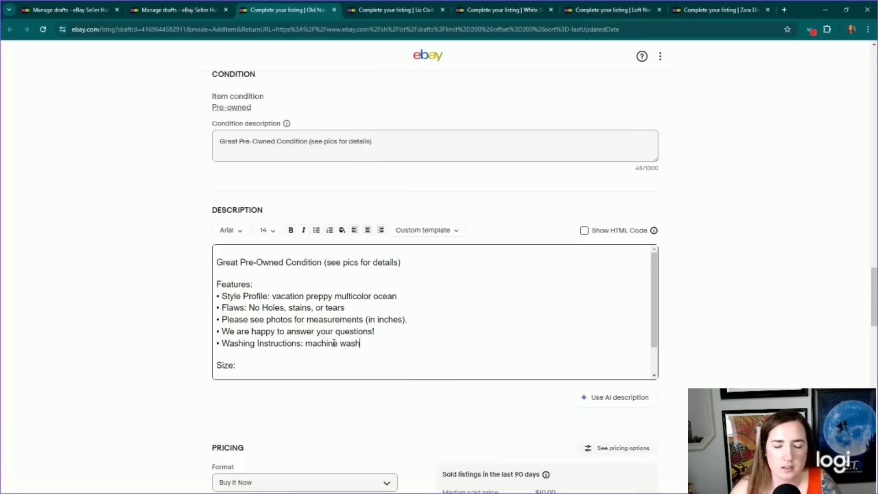
left_click(287, 365)
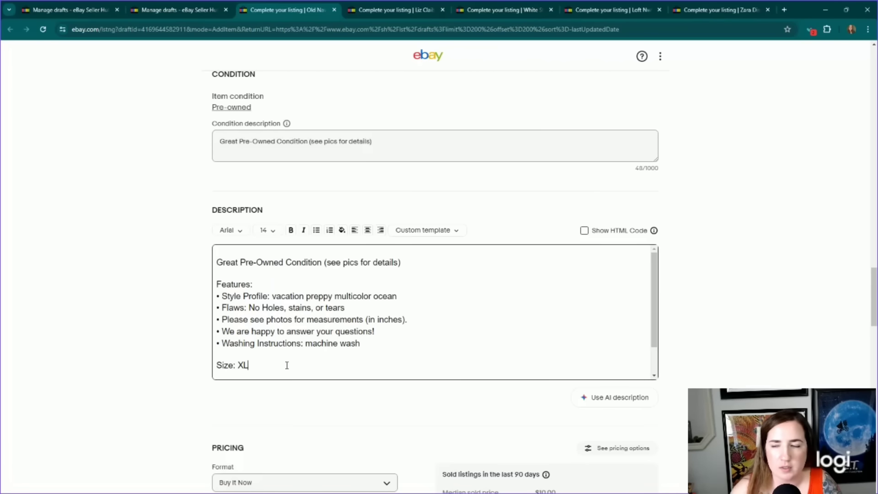
Step: Open the photo of the dress on the scale and set the package weight to 10 oz
left_click_drag(874, 300, 874, 80)
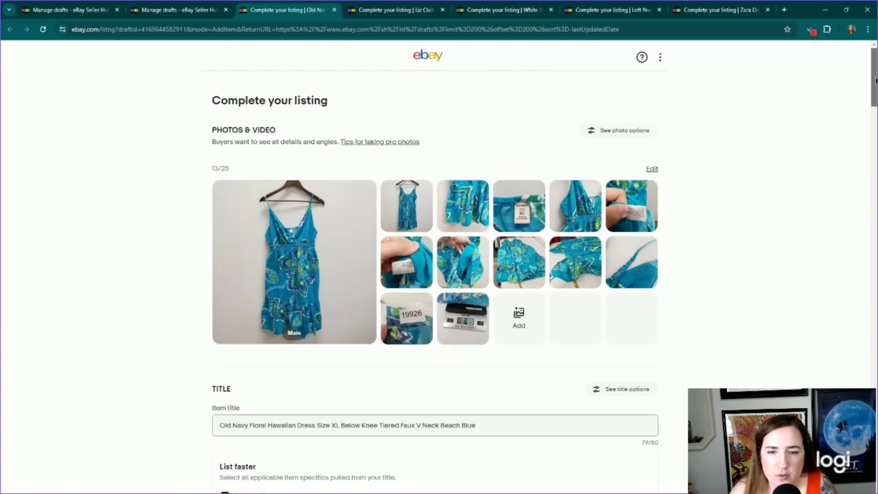
left_click(462, 315)
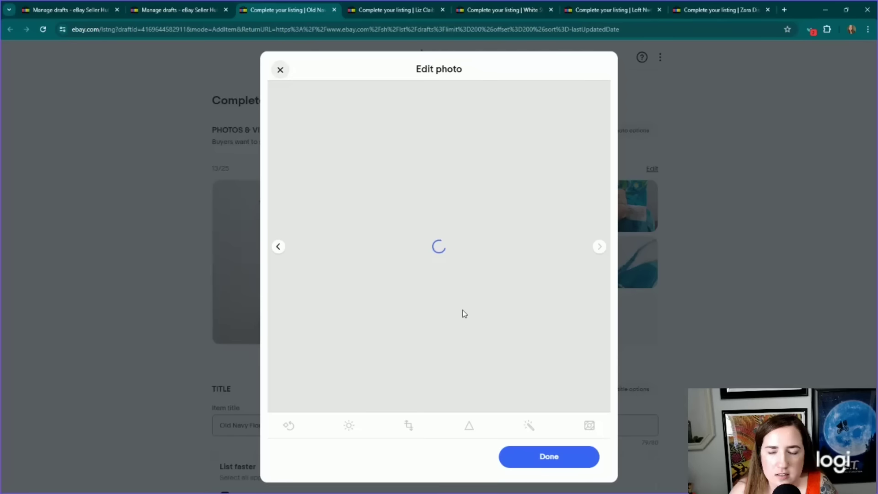
left_click(280, 71)
scroll(434, 274, "down", 20)
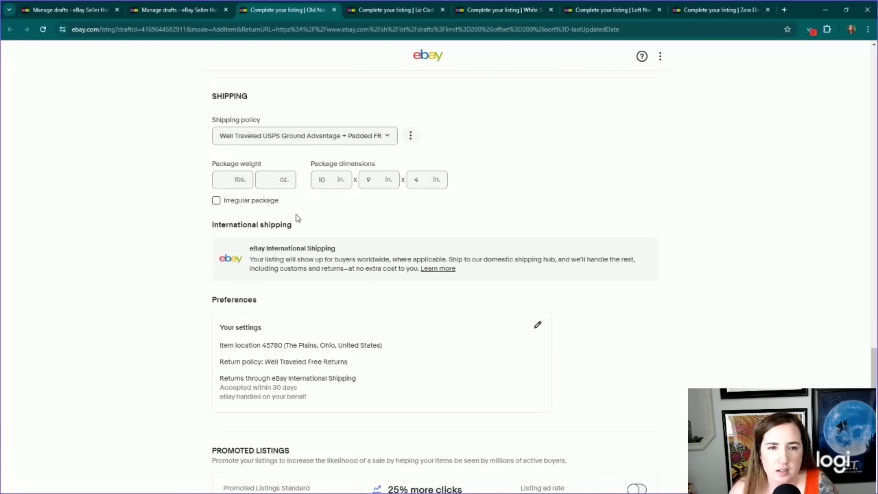
left_click(267, 179)
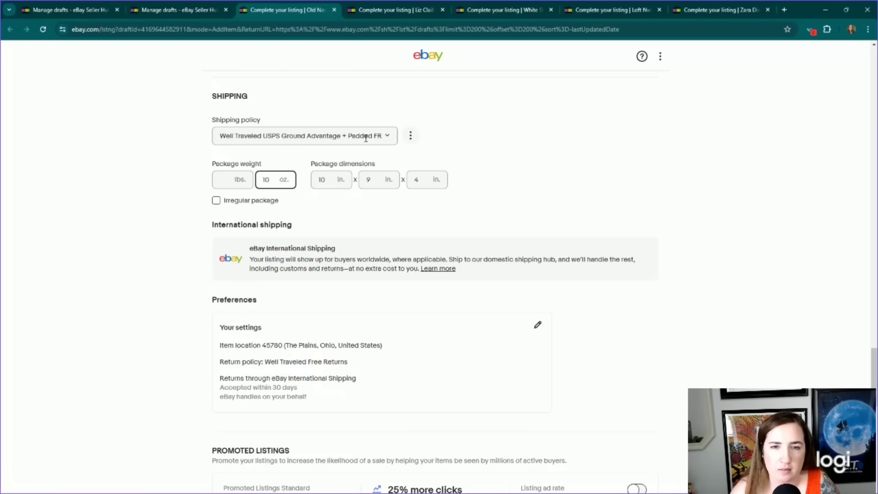
Step: Save the Old Navy dress listing for later and switch to the Liz Claiborne top's draft
left_click(617, 192)
scroll(468, 273, "down", 12)
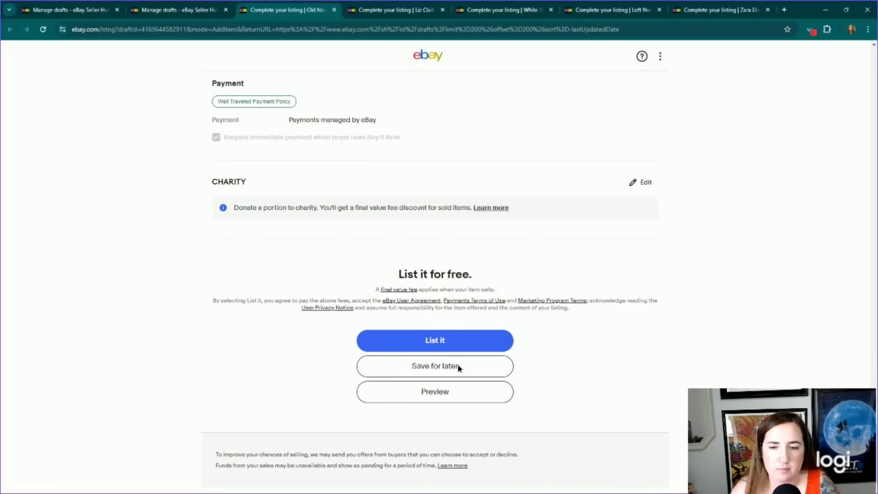
left_click(422, 6)
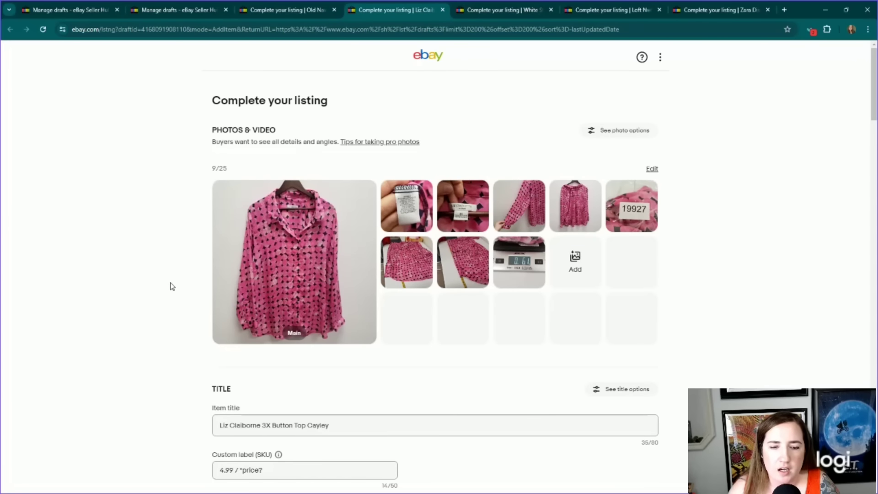
Step: Replace "3X" with "Womens Pink" in the Liz Claiborne top's item title
scroll(178, 284, "down", 3)
scroll(115, 308, "up", 3)
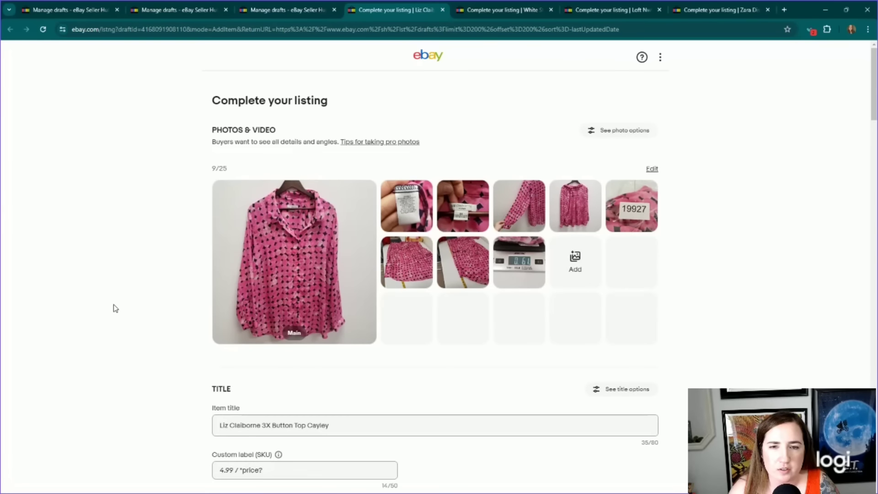
scroll(115, 308, "down", 1)
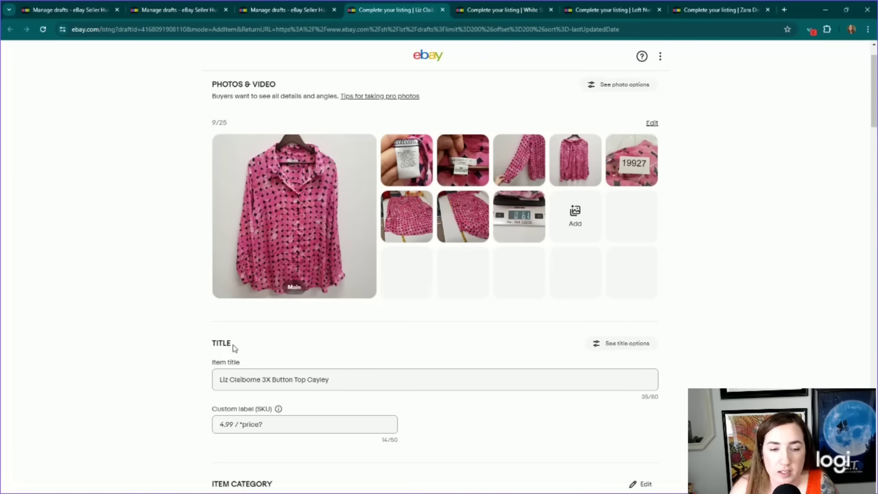
double_click(262, 382)
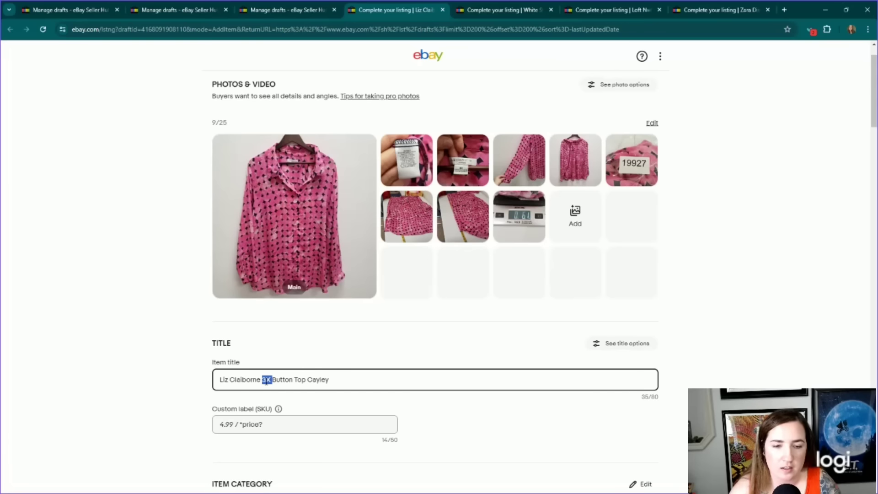
type("Womens ")
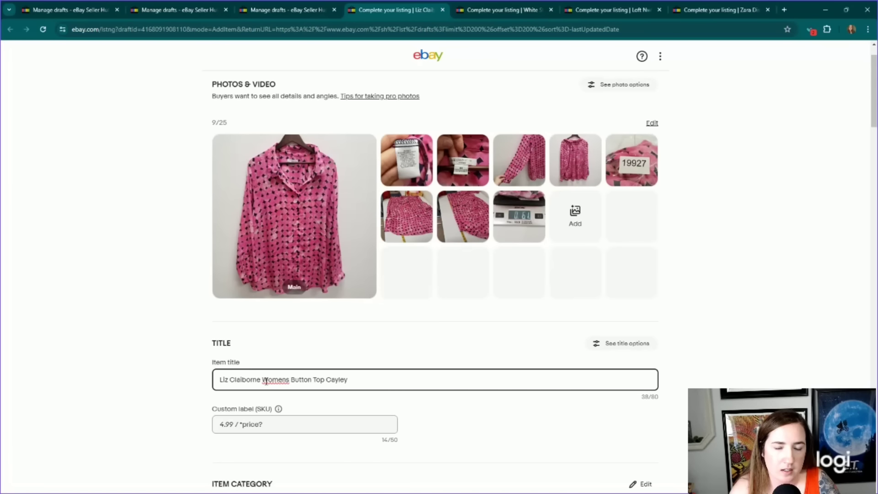
type("P")
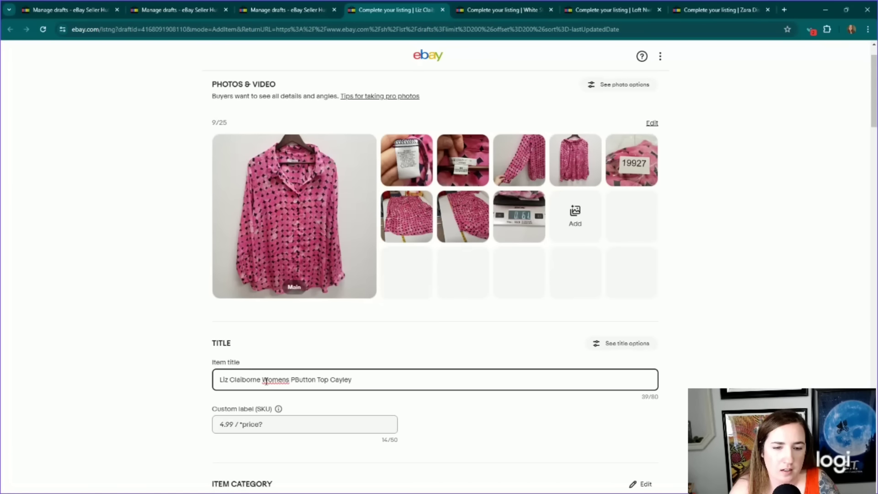
type("ink")
Step: Remove "Cayley" from the item title and insert "Up" after "Button"
double_click(352, 380)
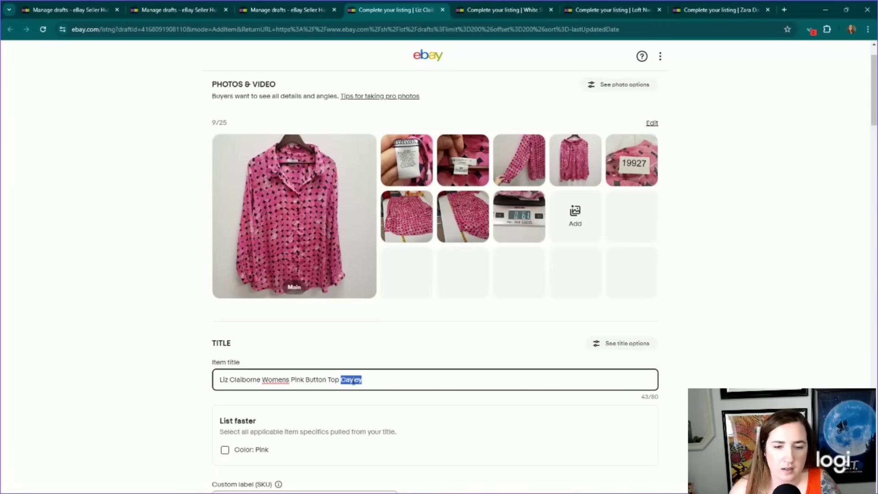
key("BackSpace")
key("BackSpace")
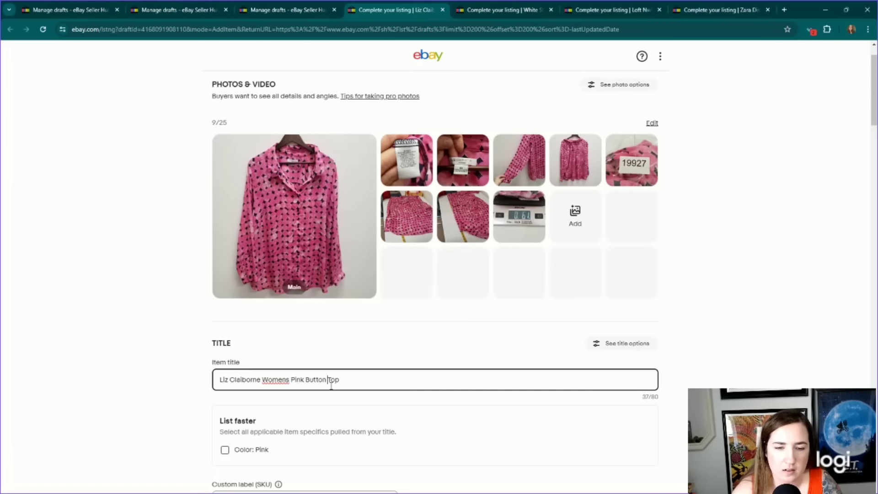
type("Up")
Step: Append "Size 3X Print Long Sleeve" to the end of the item title
left_click(377, 380)
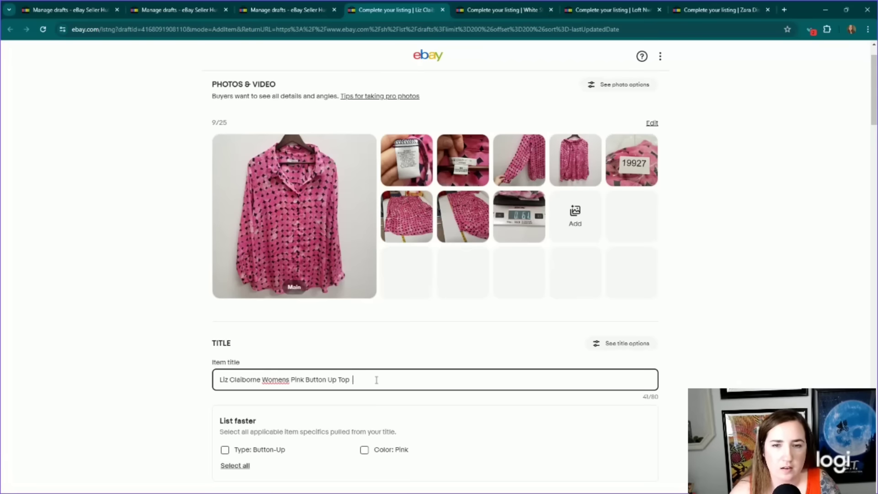
type("Size 3X")
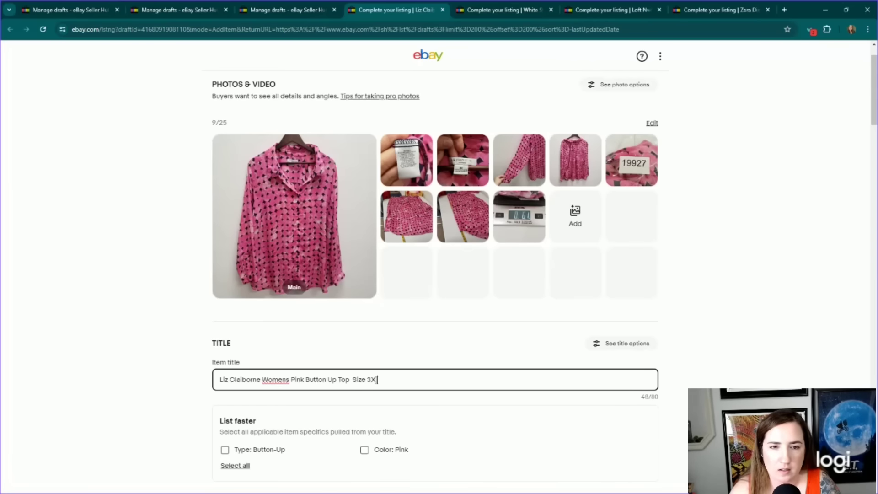
type("Print Lo")
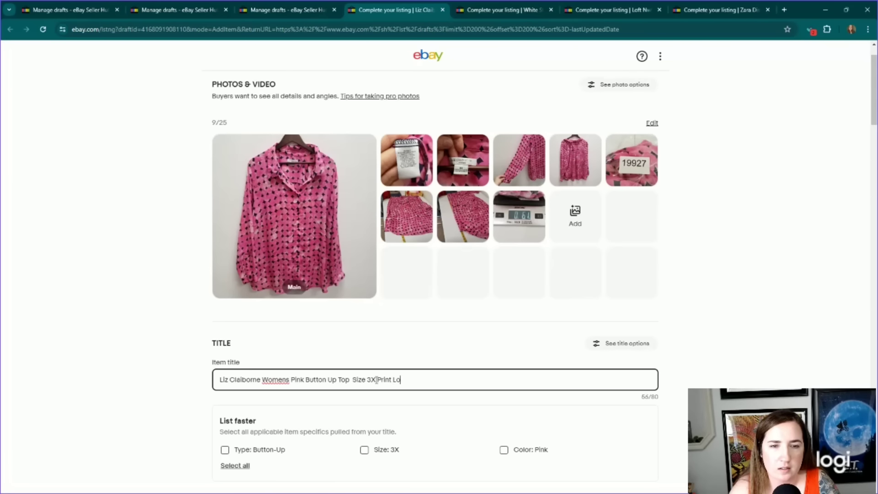
type("ng Sleeve")
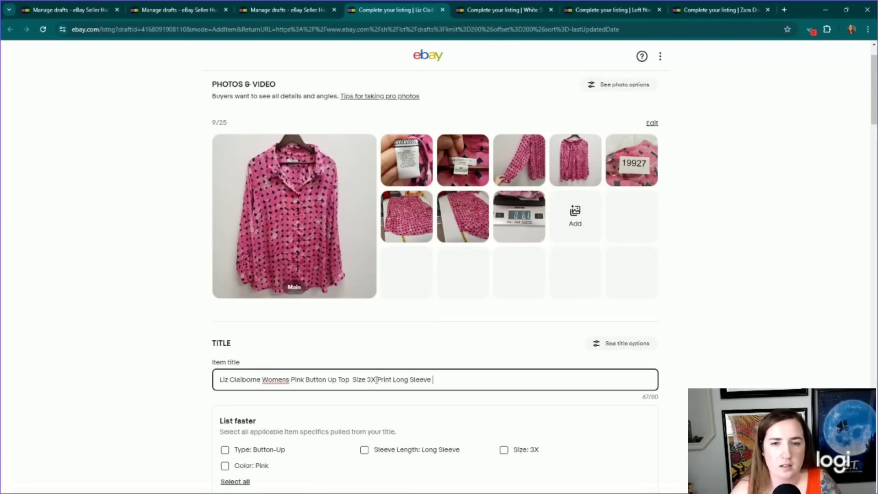
Step: Check the care and size tag photos, and append "Lightweight" to the end of the item title
left_click(382, 178)
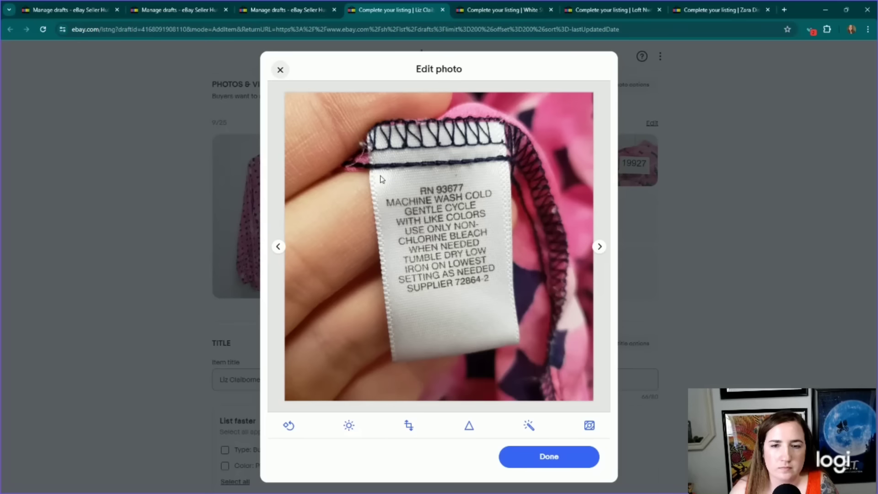
left_click(599, 246)
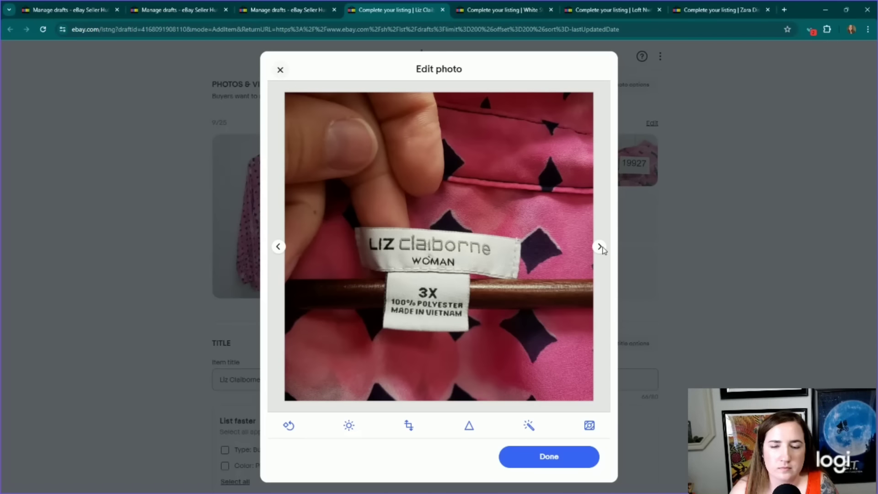
left_click(280, 70)
scroll(402, 297, "down", 1)
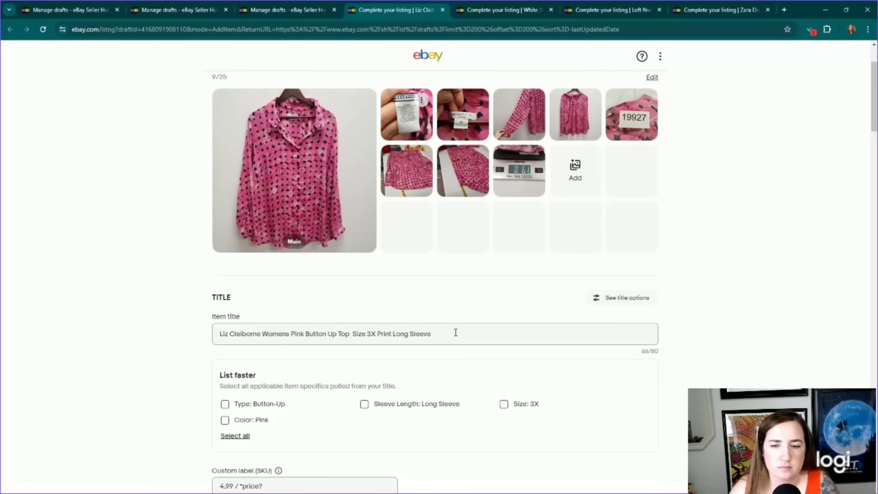
left_click(455, 333)
type("Ligh")
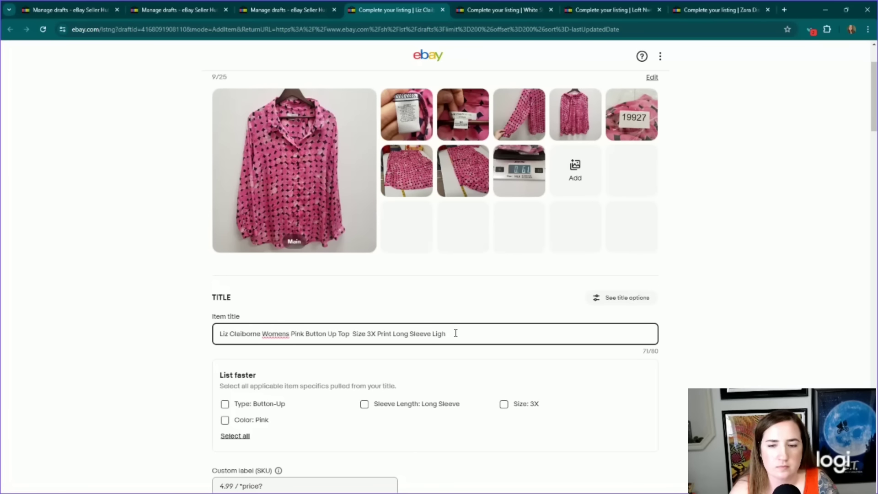
type("tweight")
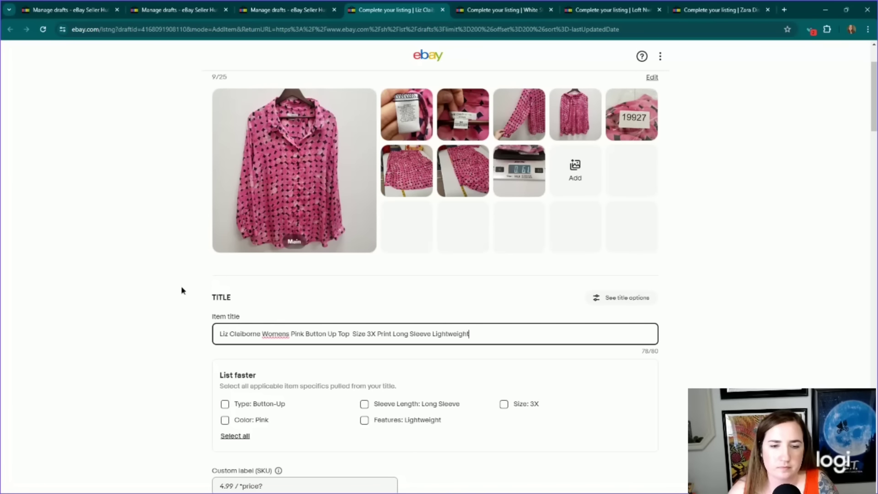
left_click(177, 285)
Step: Remove "/ *price?" from the custom label, keeping only the 4.99 cost
scroll(174, 276, "down", 6)
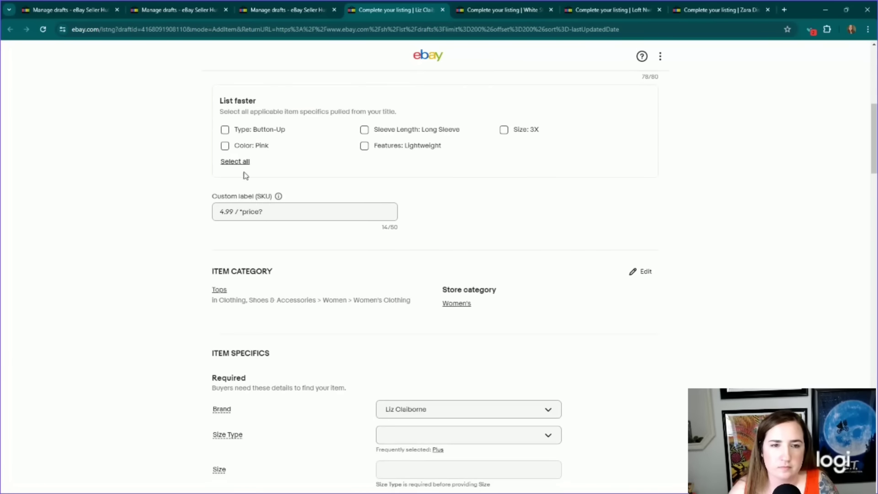
double_click(253, 214)
left_click_drag(271, 216, 239, 213)
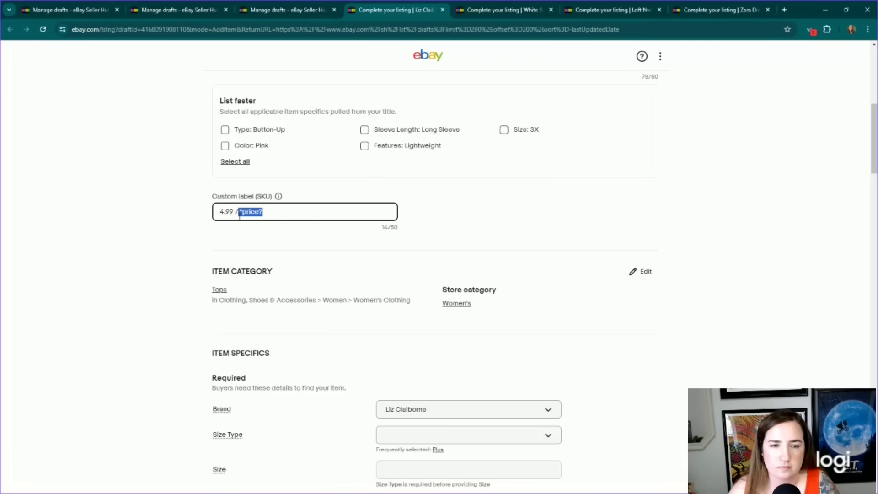
key("BackSpace")
key("BackSpace")
key("BackSpace")
key("BackSpace")
Step: Insert the item number 19927 from the photo before 4.99 in the custom label
scroll(185, 213, "up", 7)
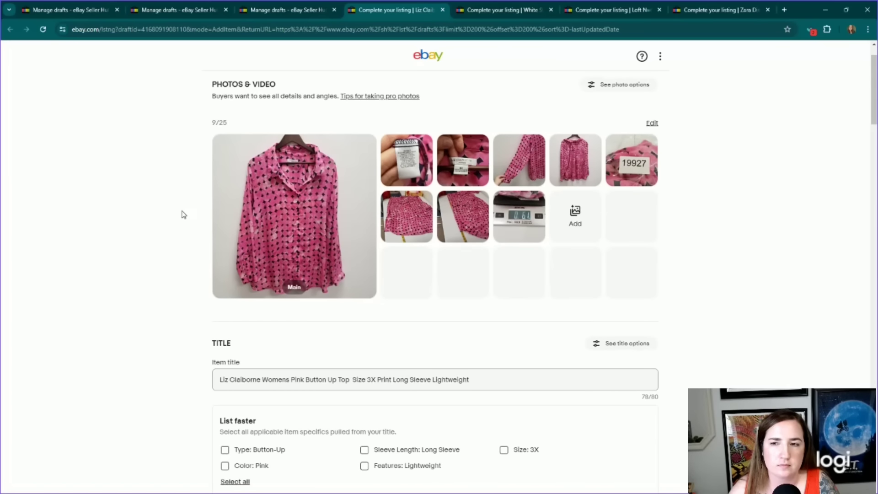
scroll(184, 214, "down", 4)
left_click(219, 347)
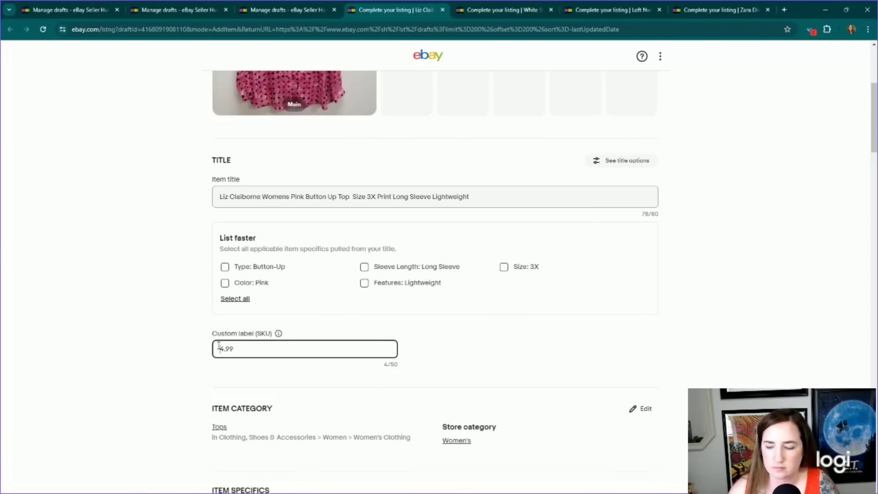
type("$19927")
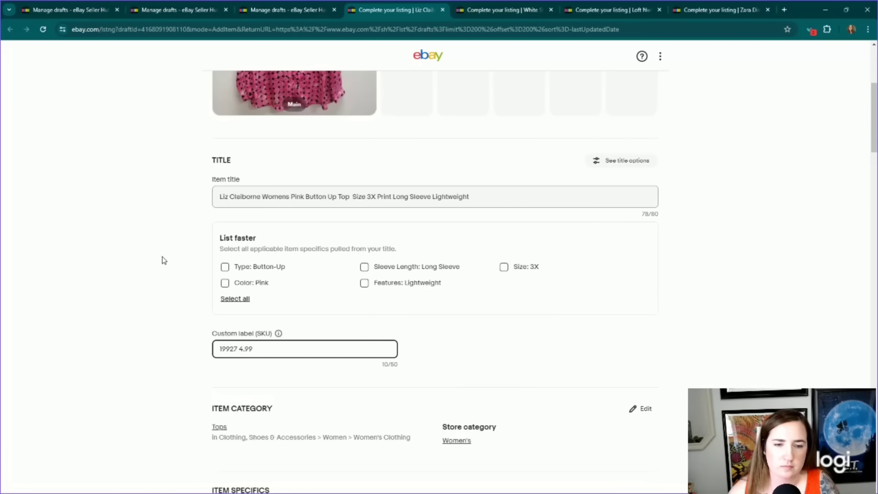
left_click(161, 258)
Step: Apply all item specifics suggested from the title, and set the size type to Plus with size 3X
left_click(238, 302)
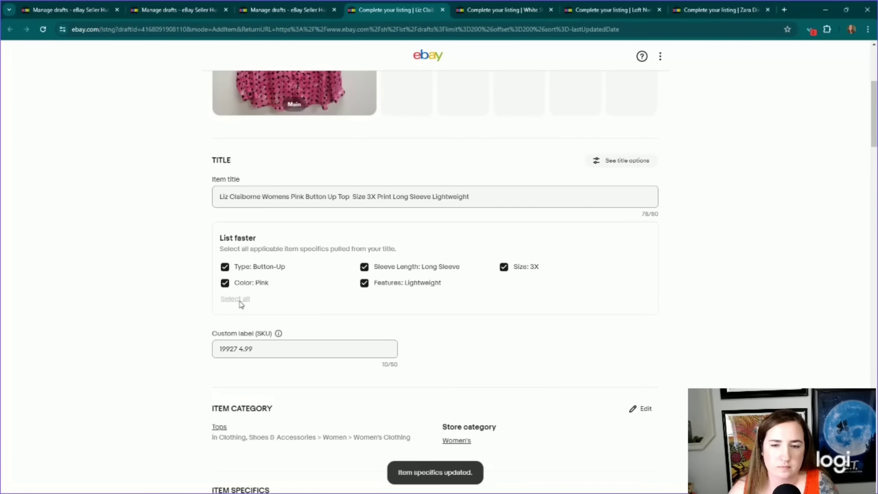
scroll(480, 306, "down", 7)
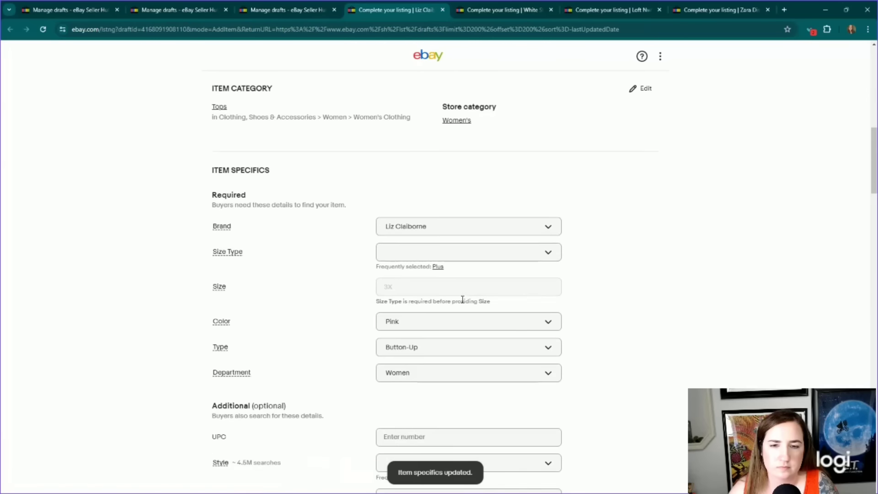
left_click(437, 267)
left_click(426, 281)
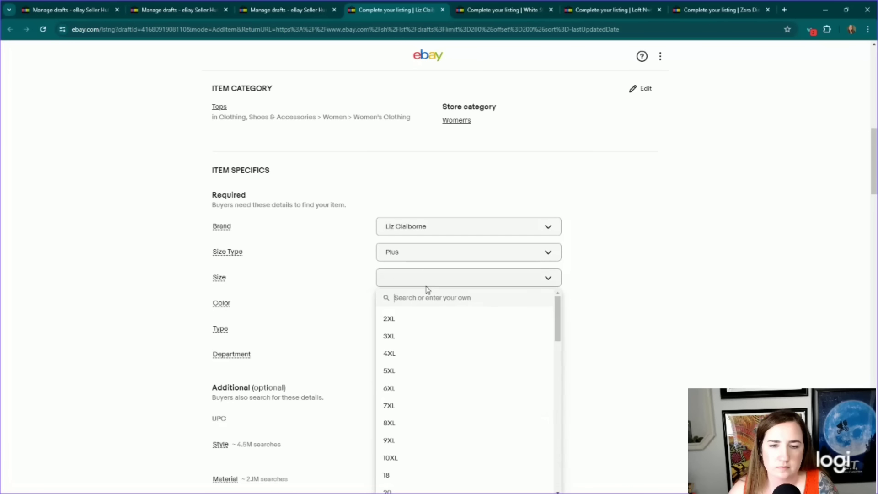
scroll(412, 361, "down", 5)
scroll(411, 367, "down", 4)
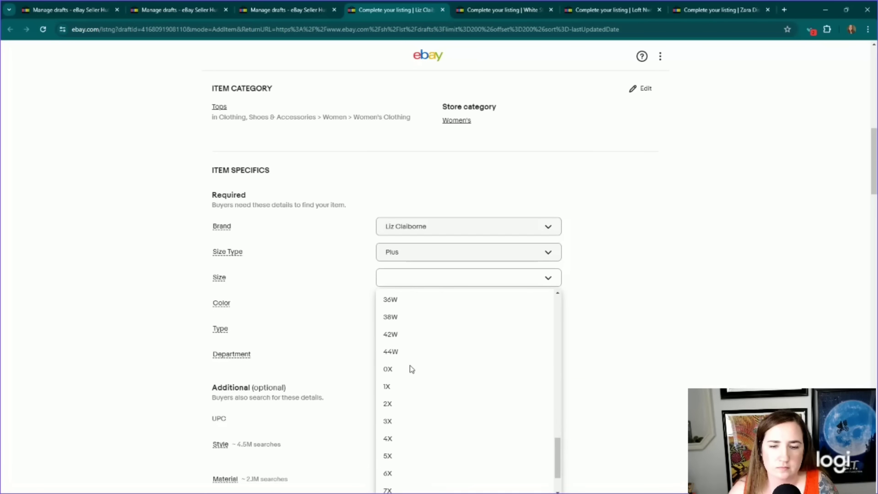
left_click(399, 363)
Step: Set the top's style to Basic and its material to Polyester in the additional item specifics
scroll(355, 293, "down", 5)
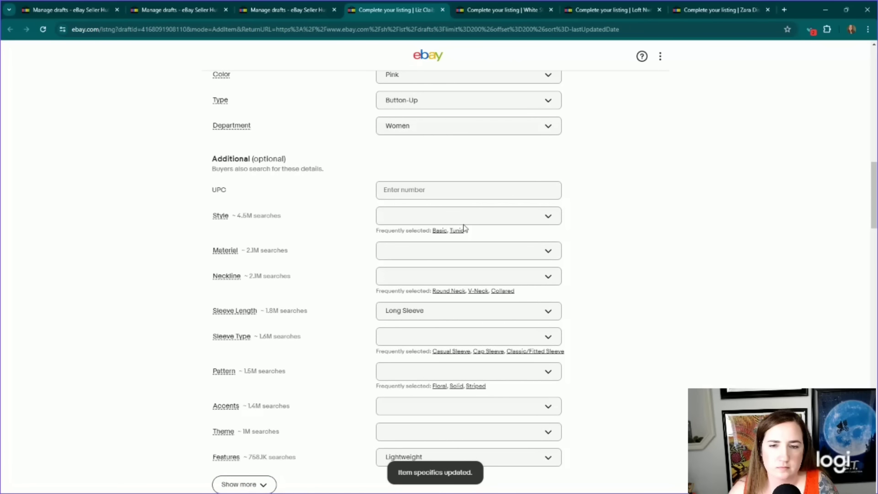
left_click(470, 220)
scroll(432, 305, "down", 1)
scroll(432, 313, "down", 1)
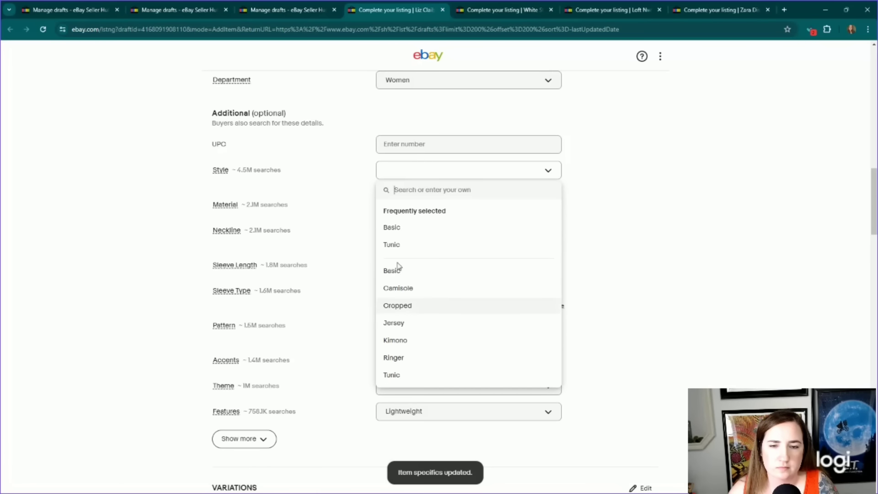
left_click(388, 227)
left_click(397, 203)
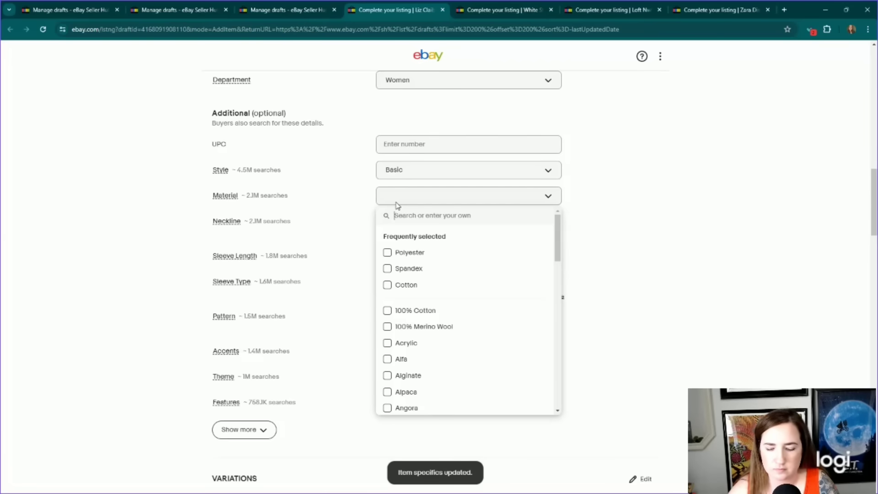
type("pol")
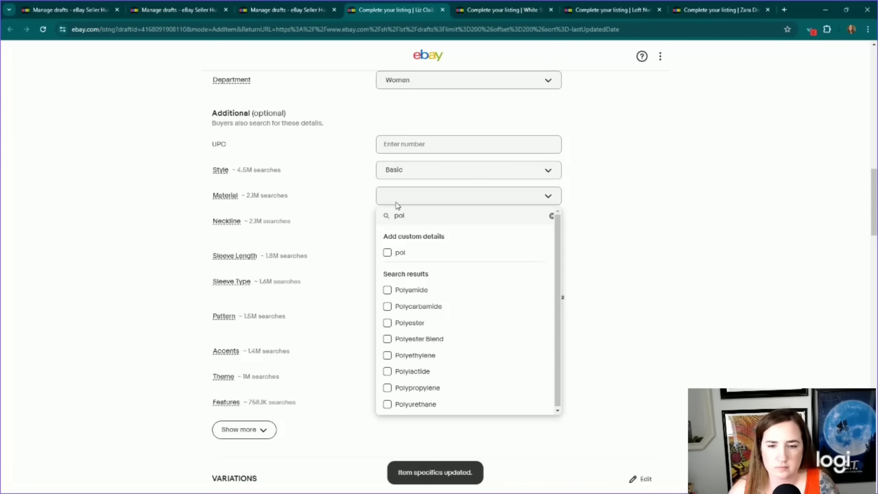
left_click(387, 322)
left_click(629, 291)
Step: Expand the full list of item specifics, and set the fit to Regular and the occasion to Casual
scroll(414, 273, "down", 1)
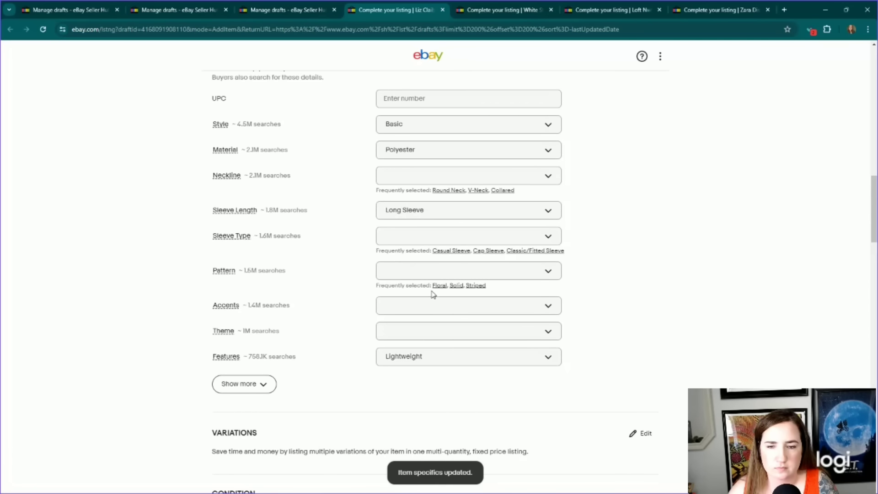
scroll(353, 305, "down", 2)
left_click(267, 295)
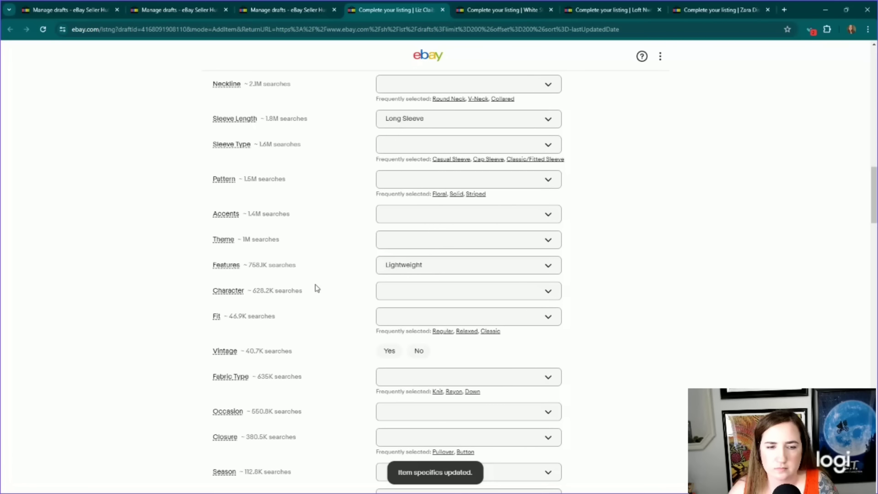
scroll(317, 288, "down", 3)
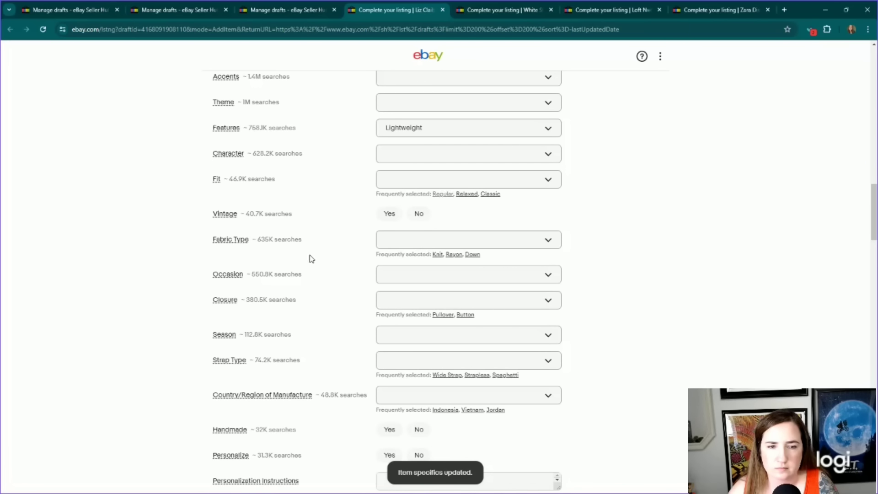
left_click(400, 269)
left_click(386, 321)
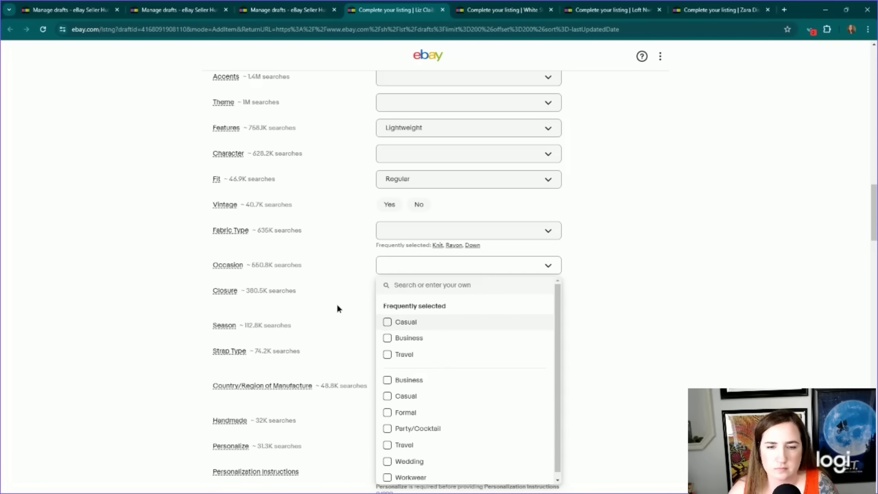
left_click(337, 307)
scroll(366, 251, "down", 1)
left_click(425, 218)
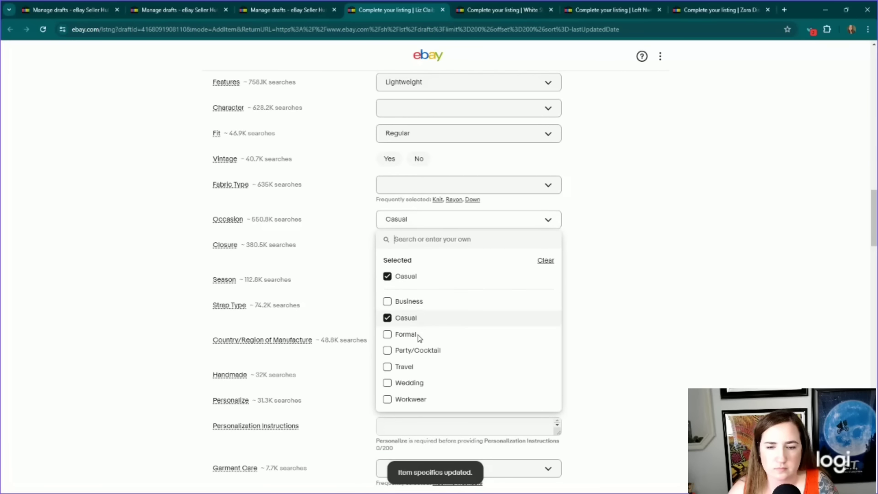
left_click(337, 256)
Step: Set the top's closure to Button in the item specifics
scroll(420, 238, "down", 1)
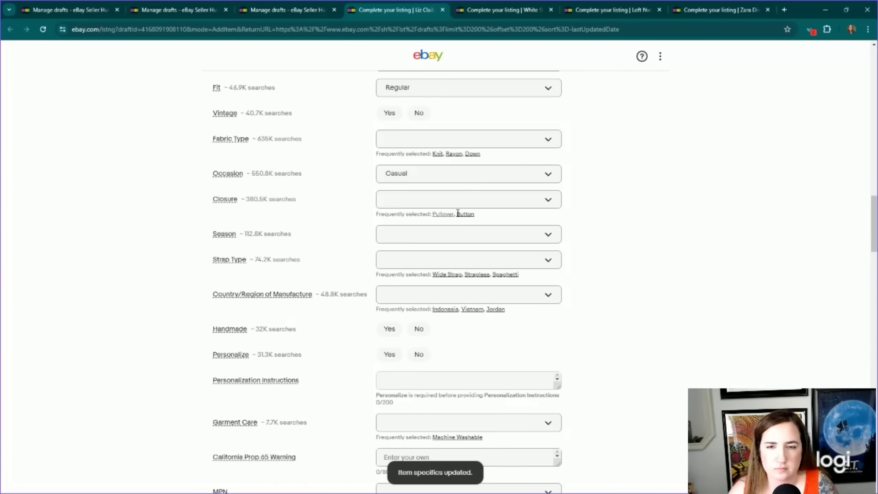
left_click(463, 212)
scroll(329, 256, "down", 1)
scroll(309, 261, "down", 4)
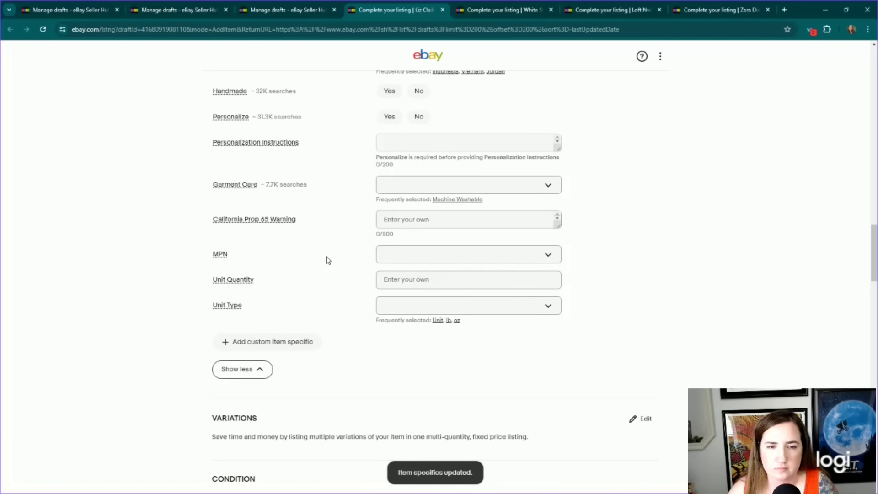
Step: Fill in the description's washing instructions with "machine wash" and its size with "3X"
scroll(328, 259, "down", 9)
left_click(311, 328)
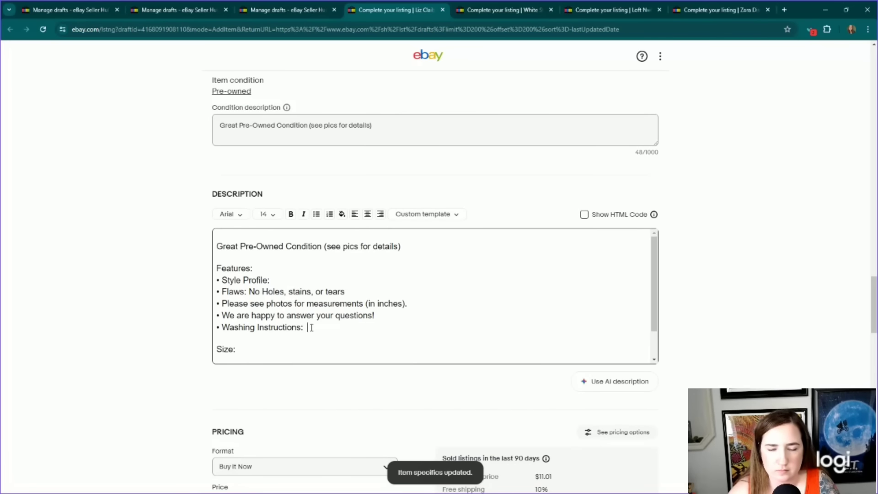
type("machine wash")
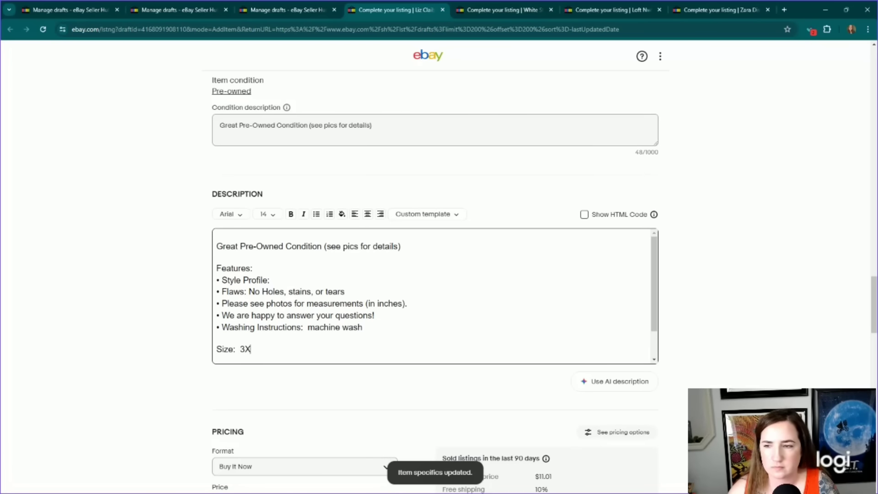
Step: Review the top's photos and enter "office business casual barbiecore artsy" as the style profile in the description
left_click_drag(873, 304, 874, 75)
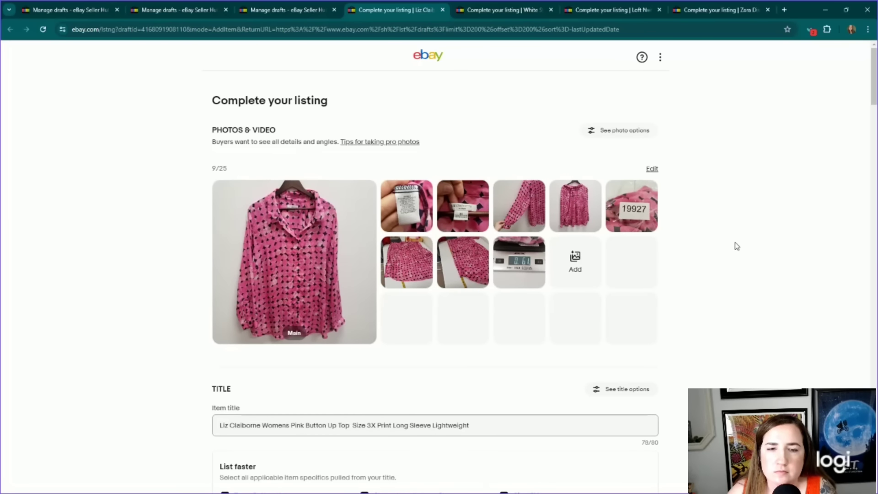
scroll(736, 246, "down", 15)
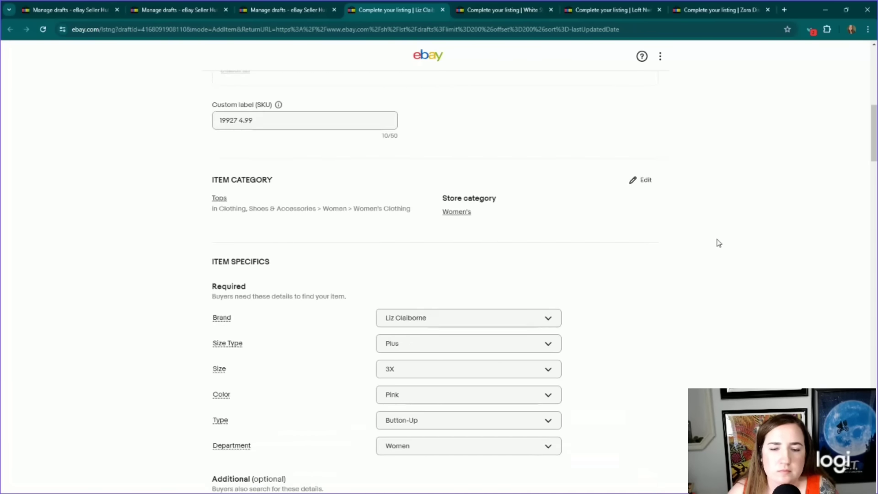
scroll(677, 251, "down", 15)
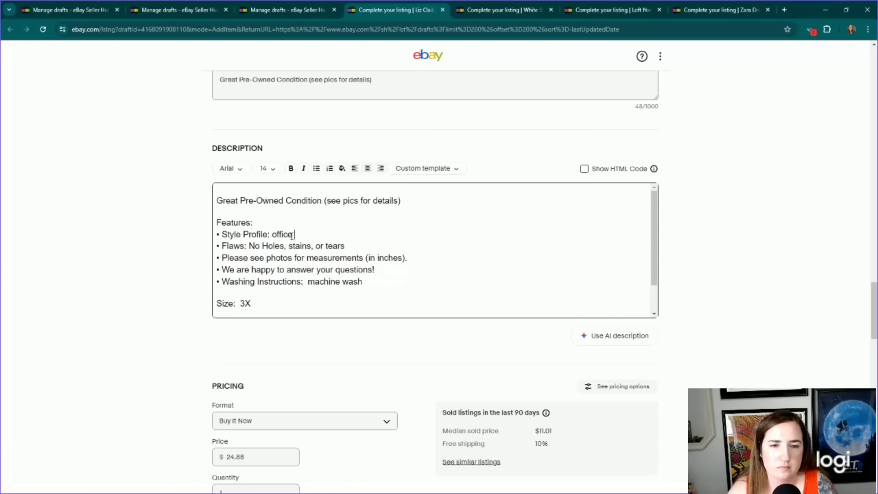
type("business ca")
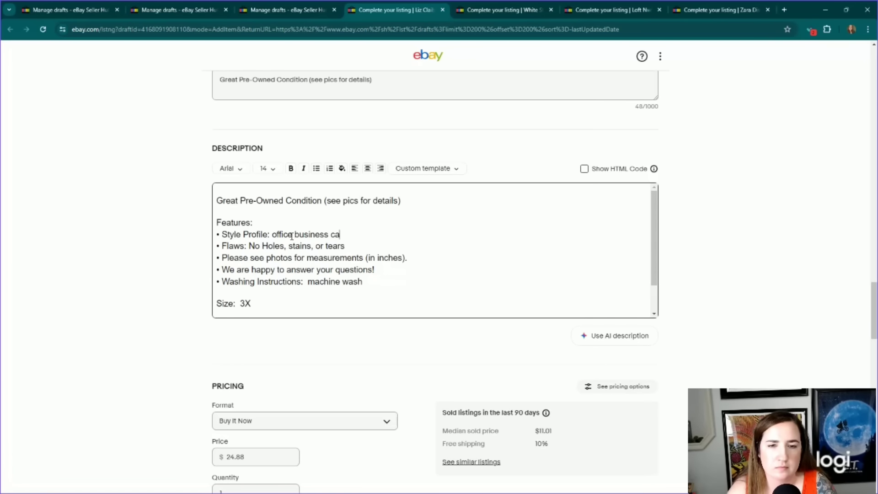
type("sual bar")
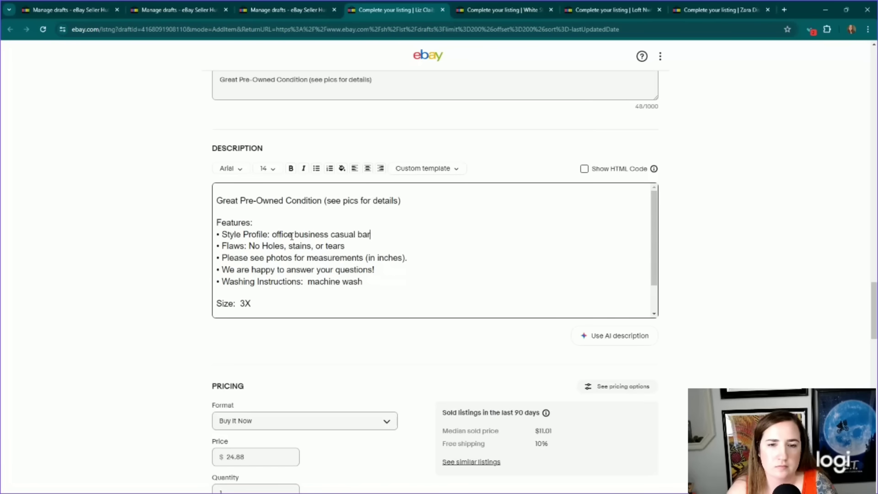
type("biecore artsy")
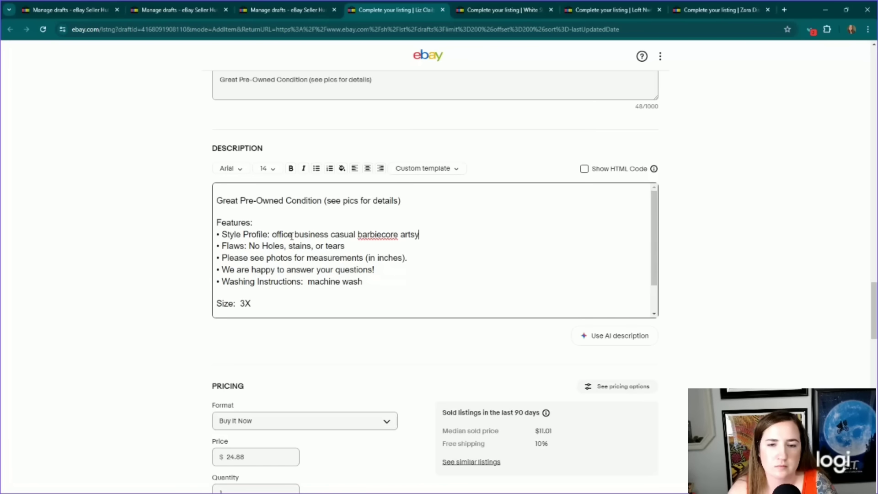
scroll(142, 309, "down", 8)
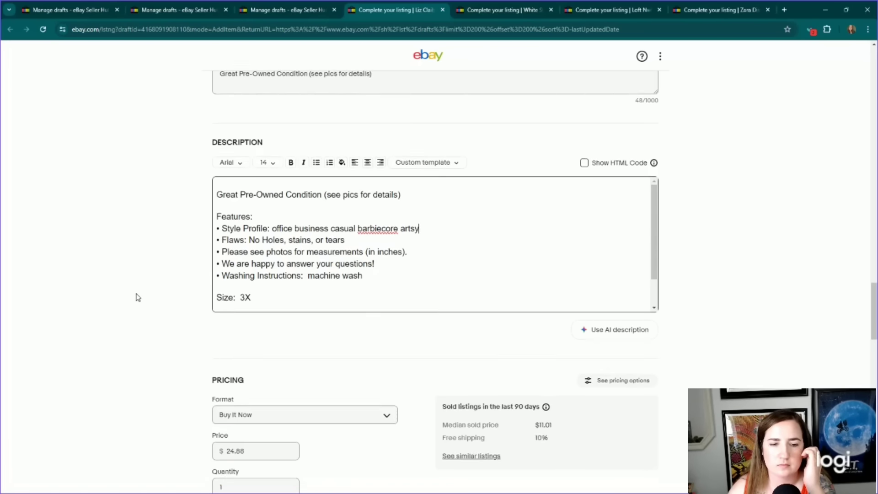
scroll(196, 286, "up", 7)
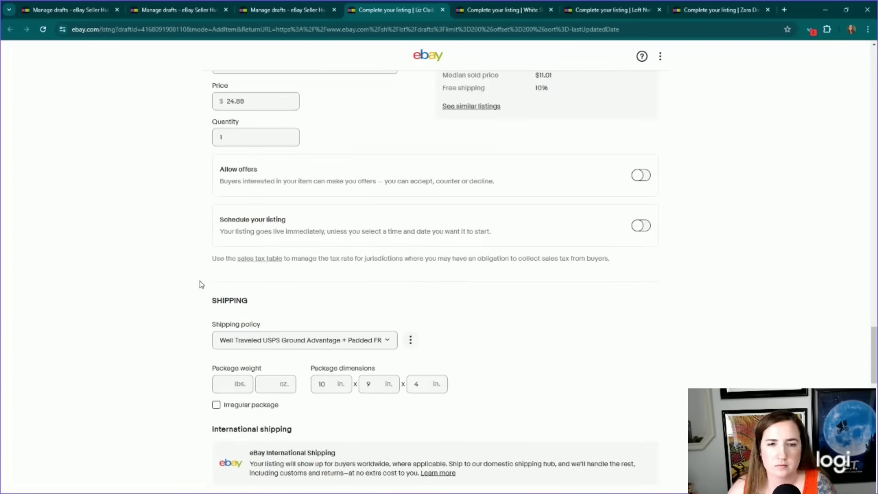
Step: Complete the style profile in the description so it ends with "artsy teacher"
type("sy teacher")
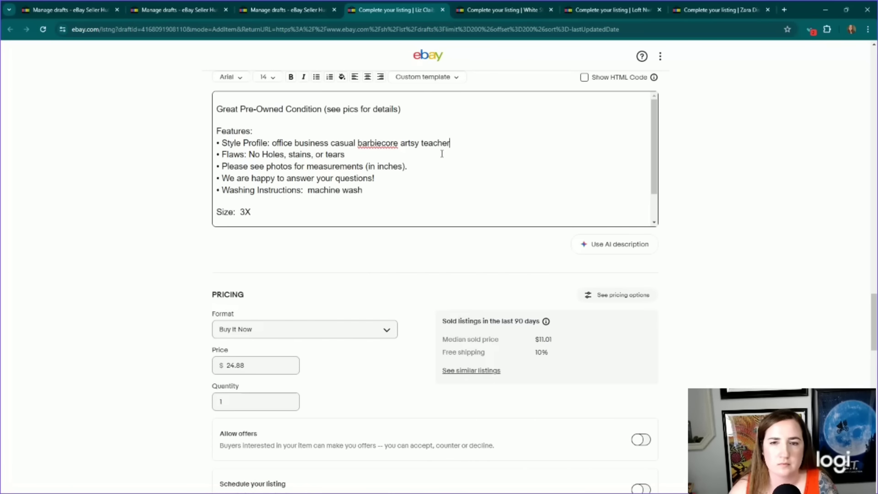
left_click(201, 272)
Step: Check the scale photo, set the package weight to 7 oz, and save the pink top's listing as a draft
scroll(215, 256, "down", 7)
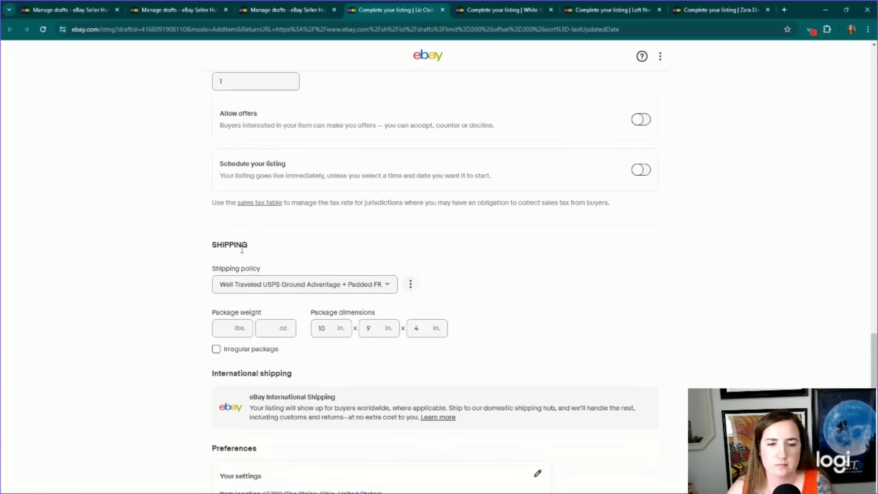
left_click_drag(873, 362, 873, 91)
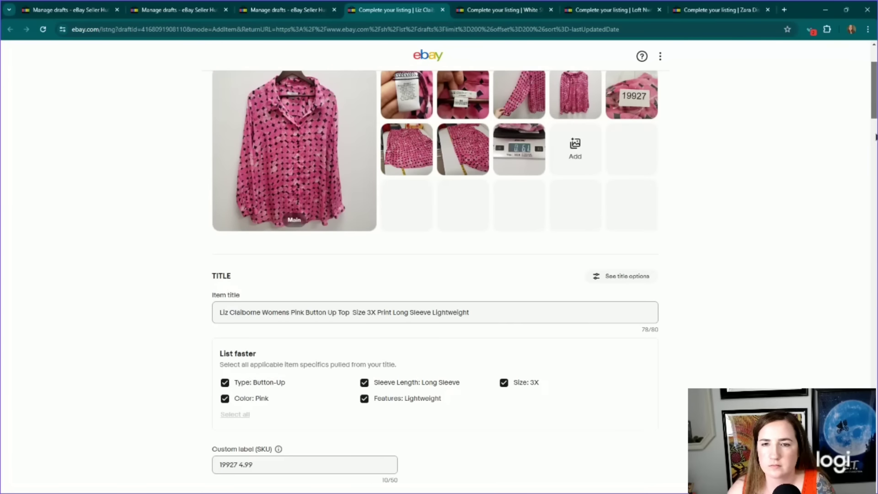
scroll(451, 196, "down", 15)
left_click(278, 128)
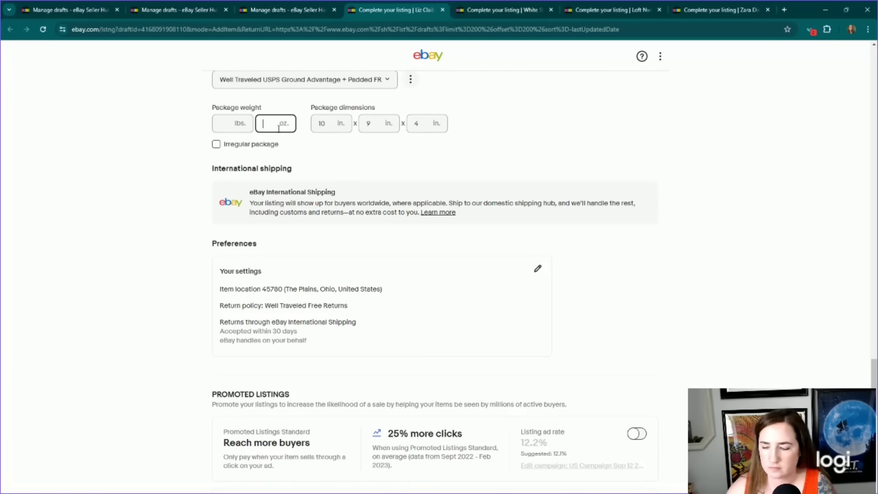
type("7")
left_click(160, 221)
scroll(412, 302, "down", 15)
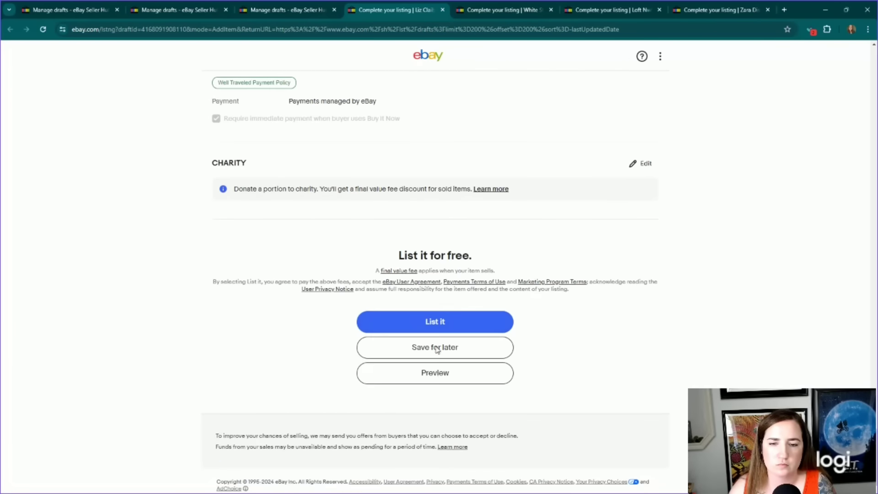
left_click(435, 347)
Step: Switch to the White Stag tank draft and insert "Womens" after the brand in its item title
left_click(476, 5)
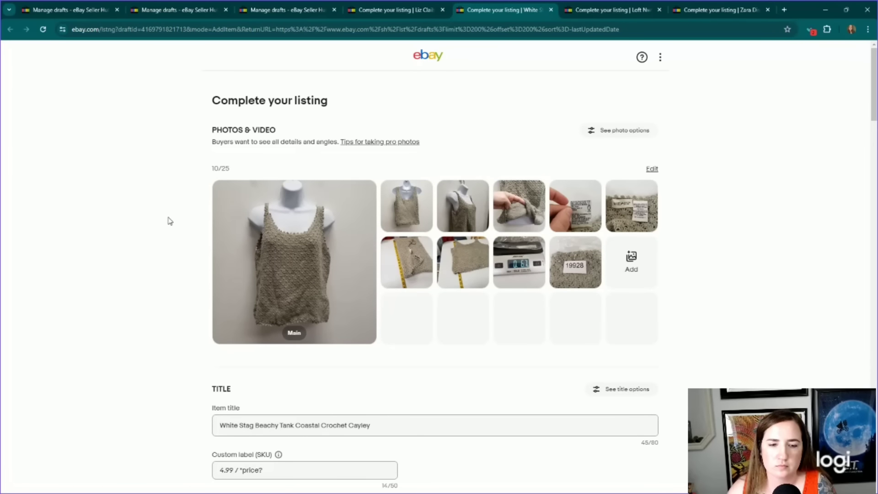
scroll(194, 259, "down", 1)
scroll(195, 258, "down", 2)
left_click(258, 289)
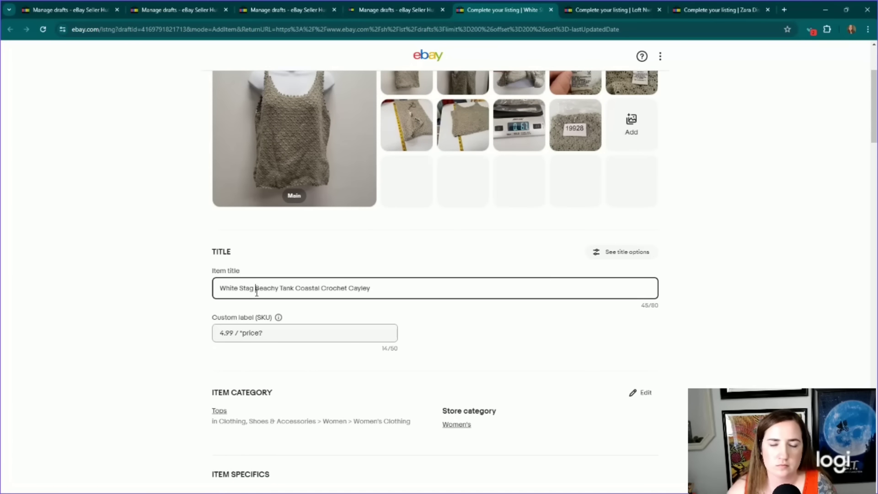
type("Womesn")
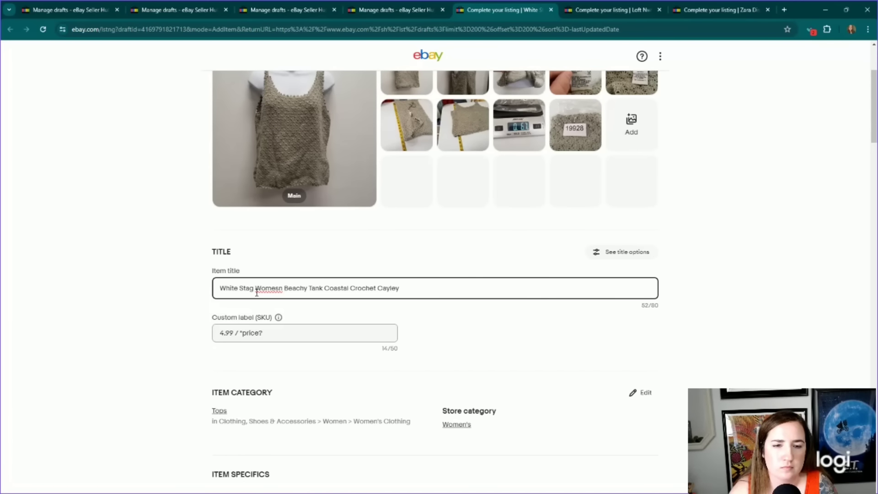
double_click(256, 292)
type("Womens Beachy ")
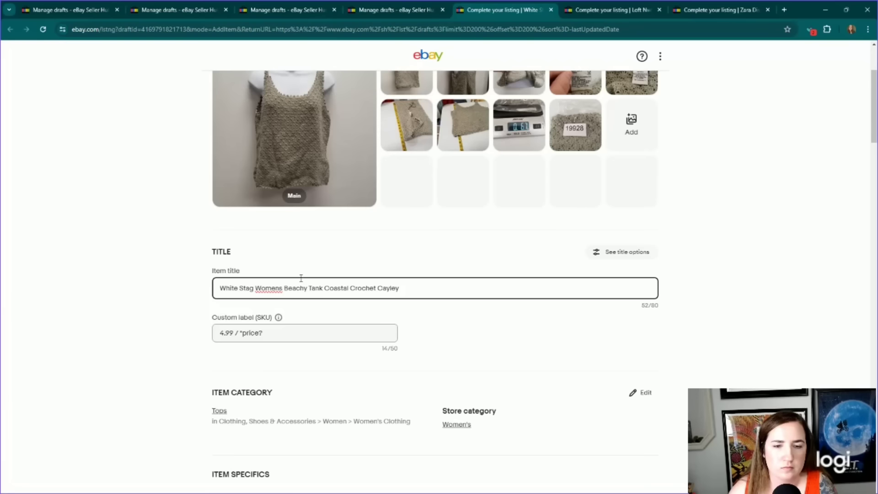
Step: Reword the rest of the title after "Beachy" to "Crochet Tank Top Coastal Knit Green", replacing the ending "Crochet Cayley"
type("Crochet ")
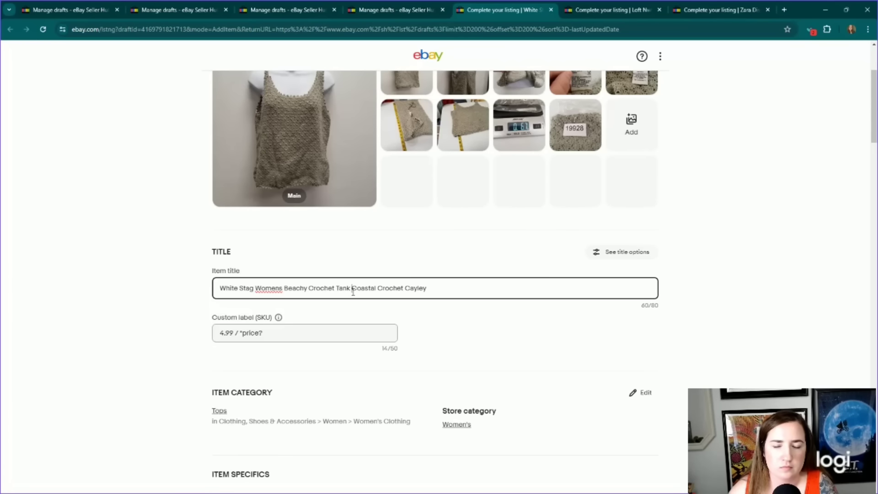
type("Tank Top")
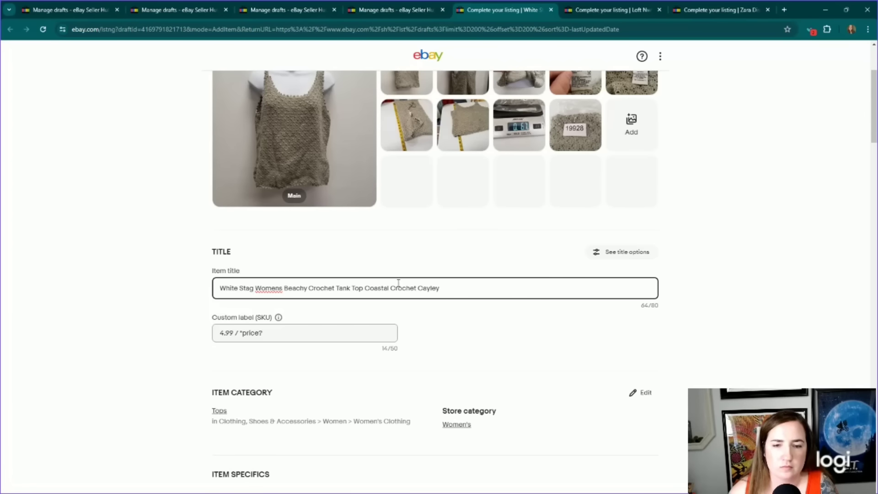
left_click_drag(391, 293, 554, 319)
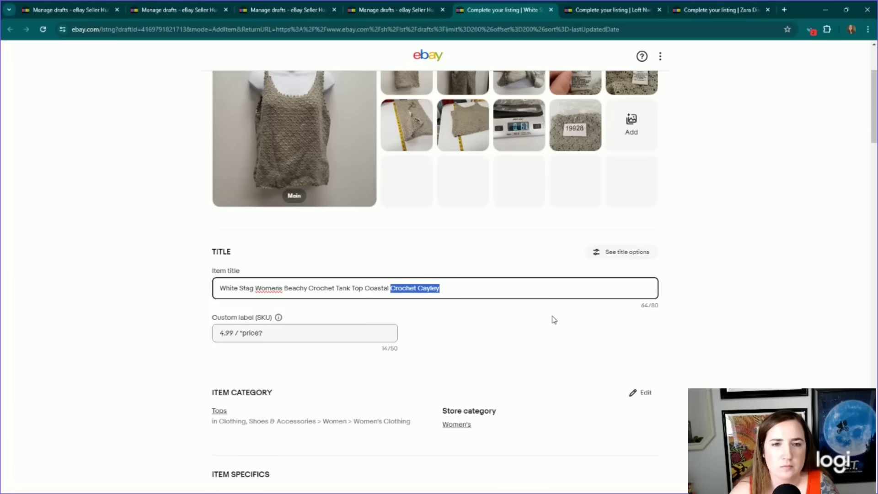
type("Knit Green")
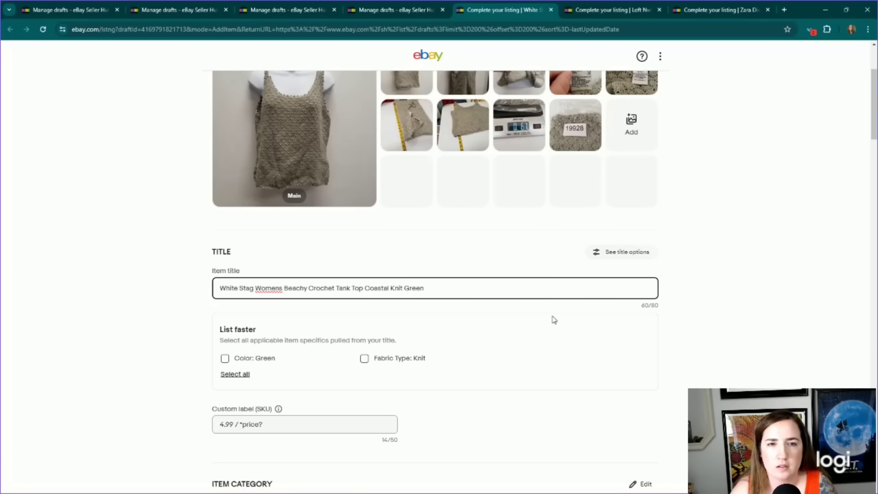
Step: Check the tank's side-view photo and append "Boho Minimalist" to the item title
scroll(470, 235, "up", 2)
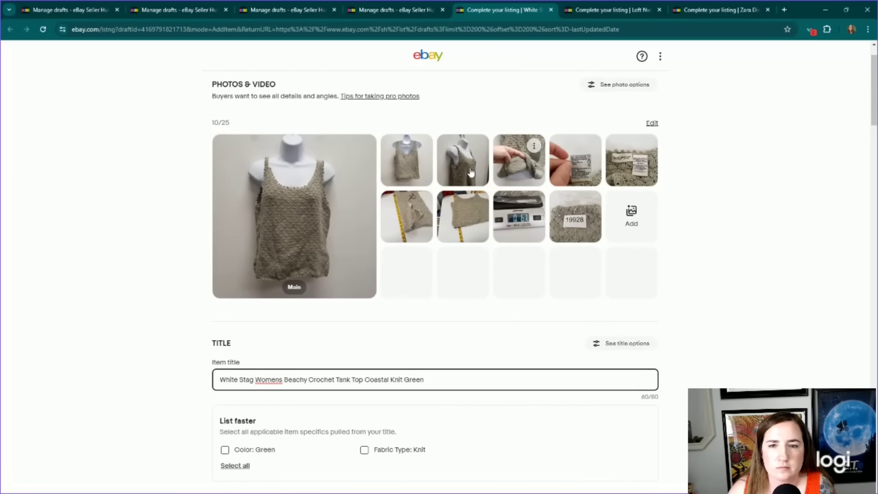
left_click(415, 241)
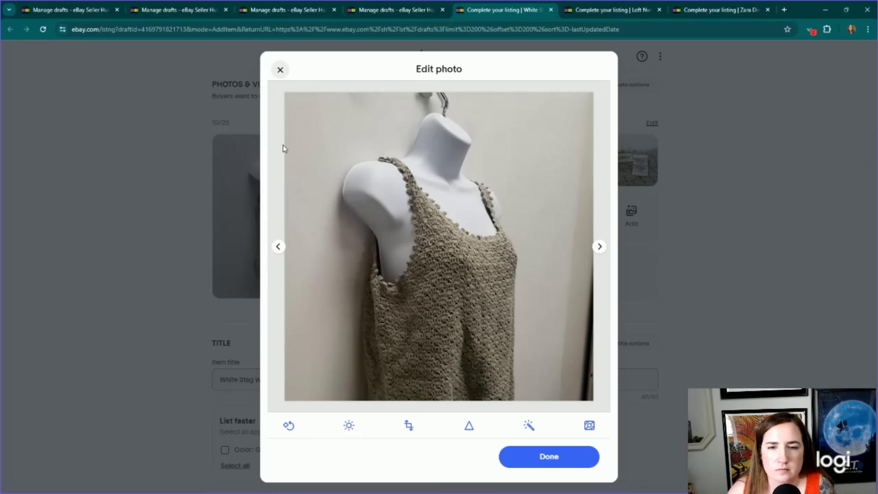
left_click(279, 71)
left_click(451, 379)
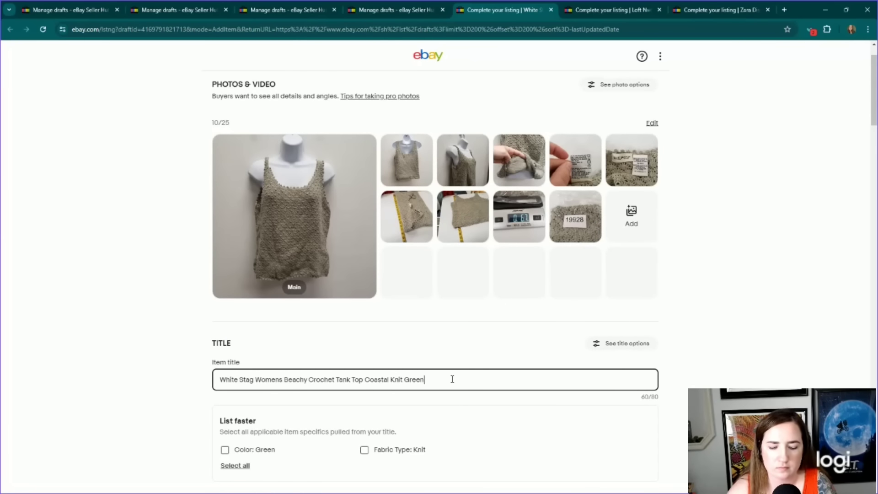
type("Boho")
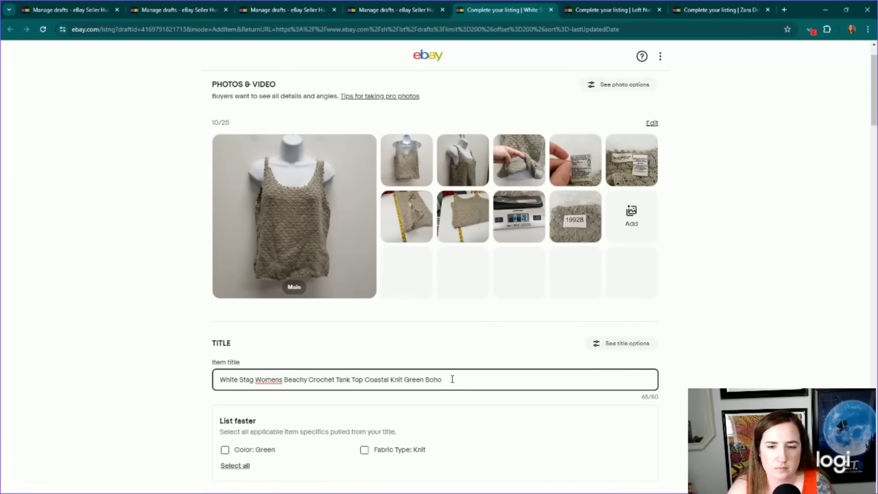
type(" Minimalist")
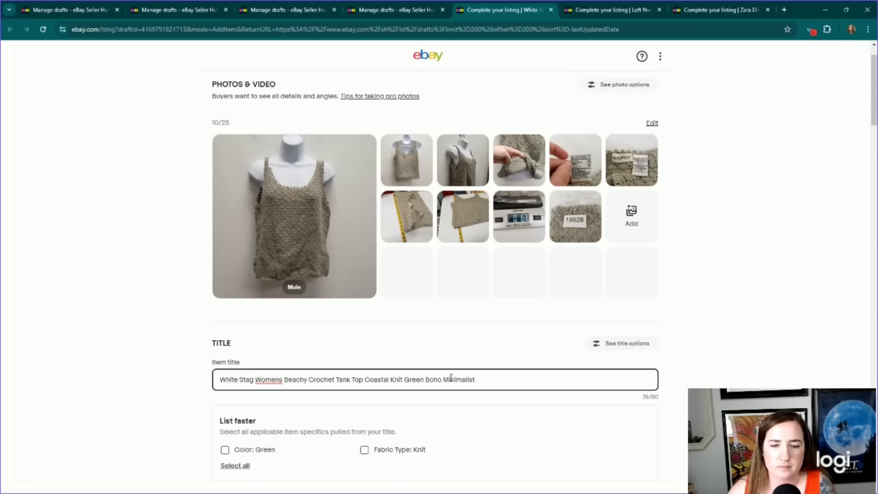
left_click(161, 346)
Step: Clear the price note from the tank's custom label and set the SKU to "19928 4.99", using the number in the photo
scroll(196, 320, "down", 6)
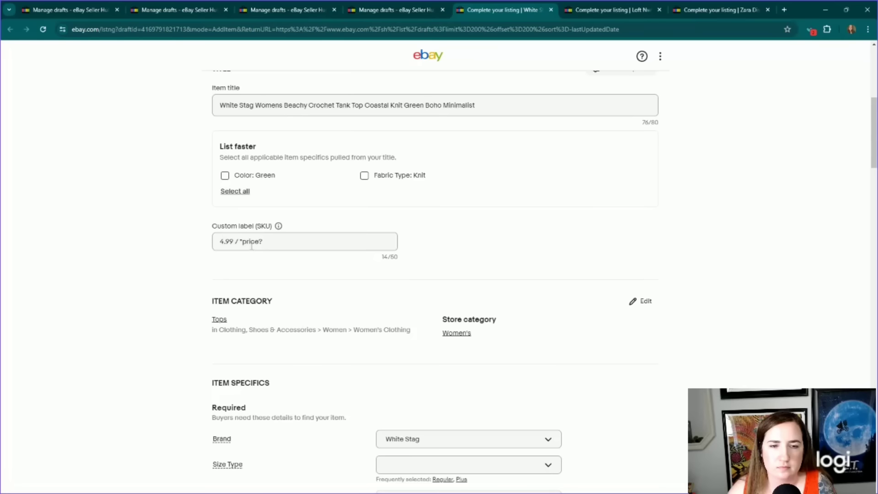
left_click_drag(264, 241, 236, 247)
key("BackSpace")
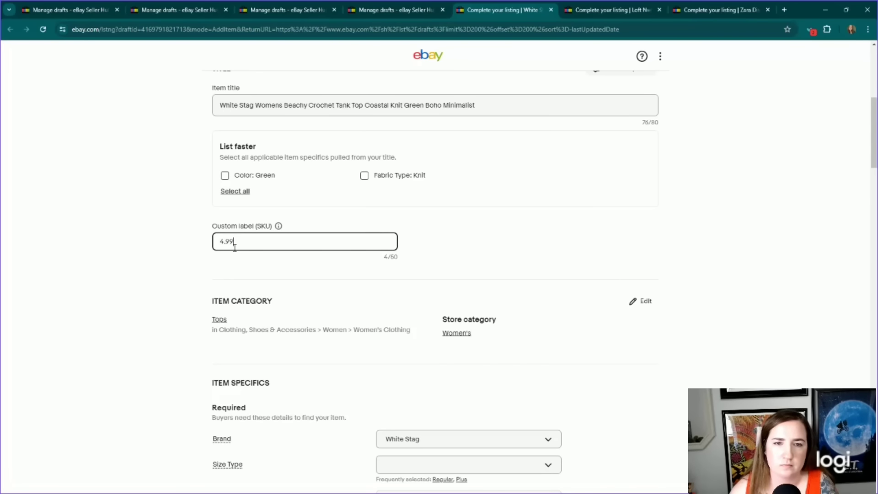
scroll(158, 255, "up", 6)
scroll(170, 268, "down", 1)
scroll(170, 267, "down", 3)
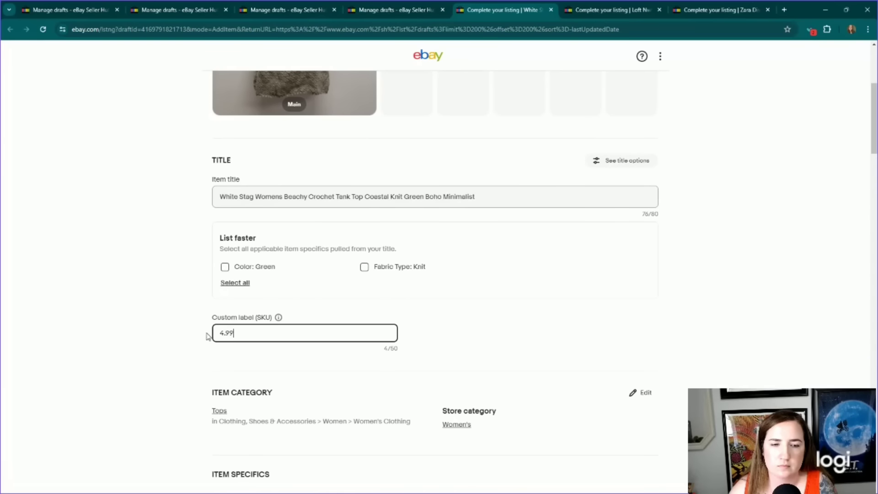
left_click(218, 333)
type("19928")
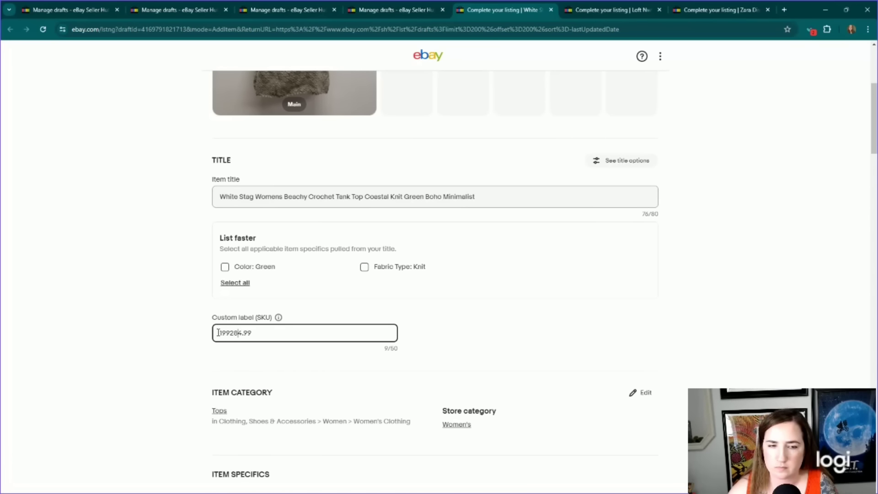
left_click(135, 253)
Step: Apply all item specifics suggested from the title: color Green and fabric type Knit
scroll(169, 253, "down", 3)
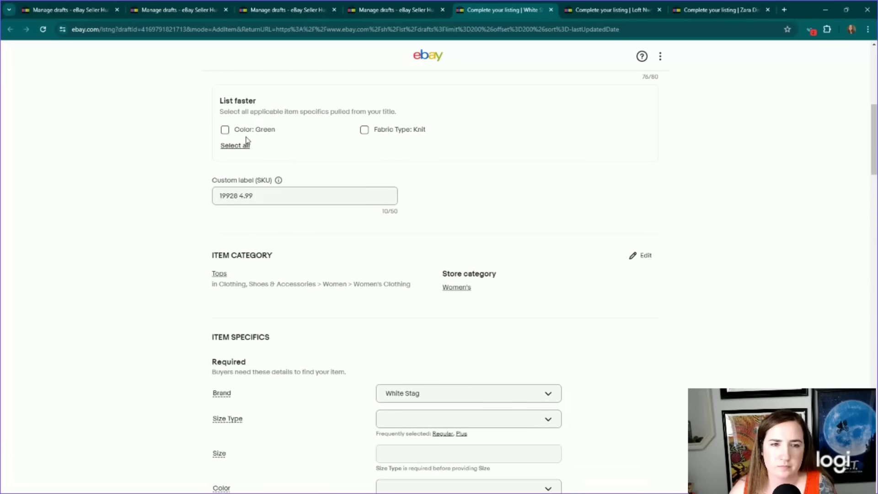
left_click(246, 145)
scroll(308, 253, "down", 6)
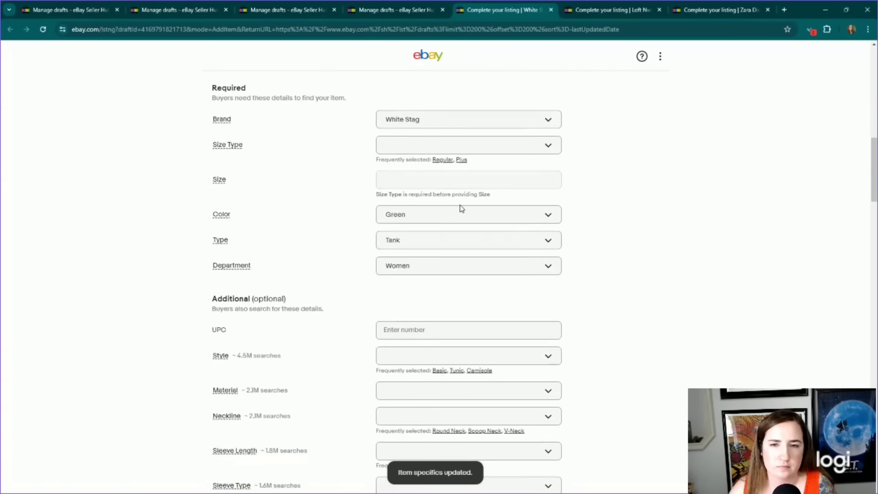
Step: Examine the tank's label photos for its size, fabric content and washing instructions
scroll(275, 258, "up", 6)
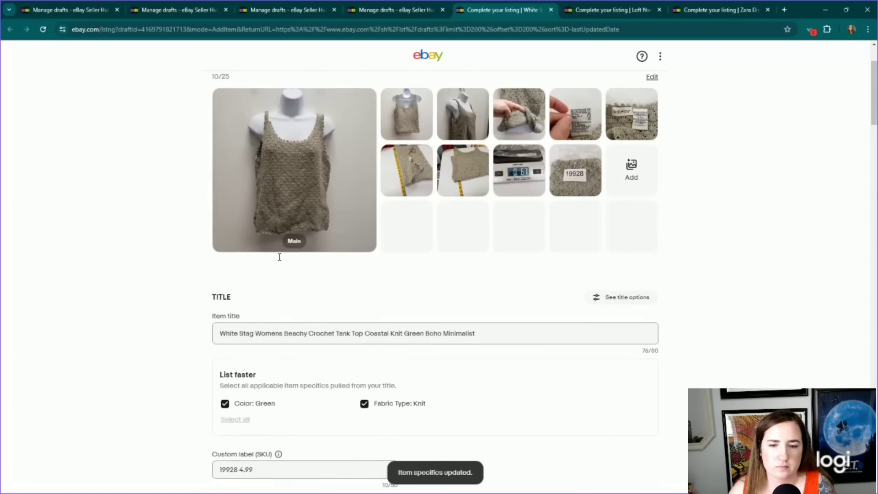
scroll(413, 279, "up", 1)
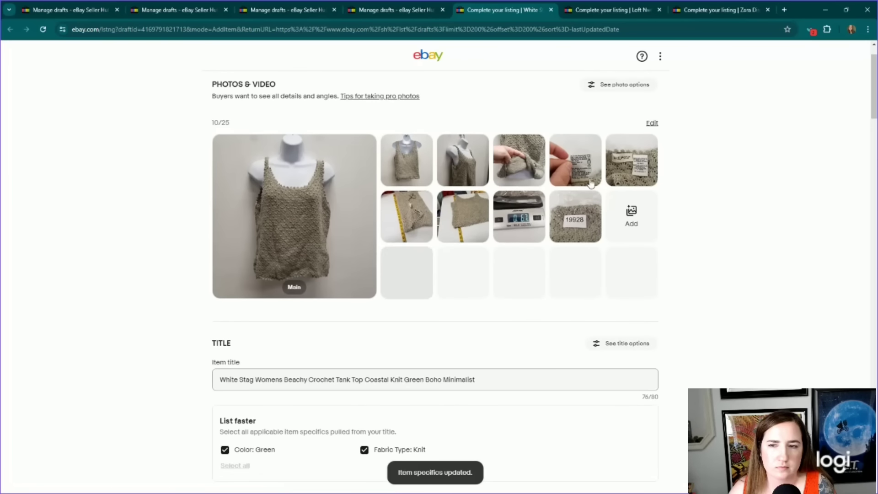
left_click(615, 180)
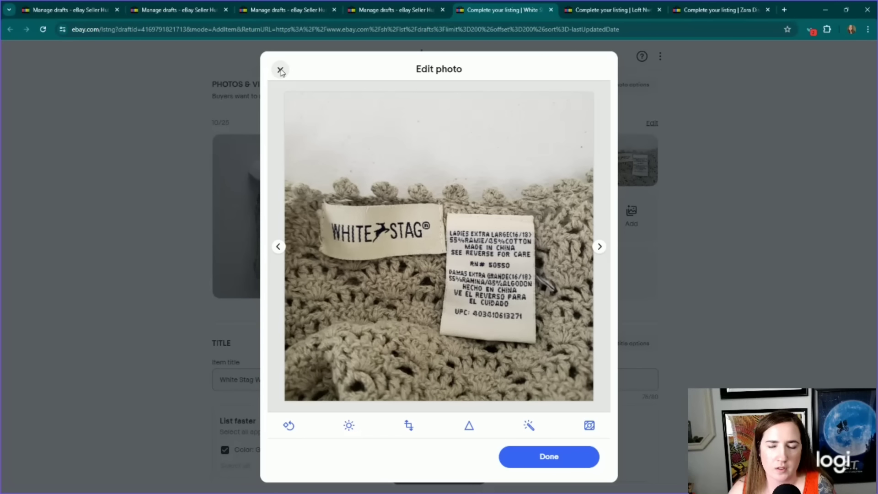
left_click(281, 70)
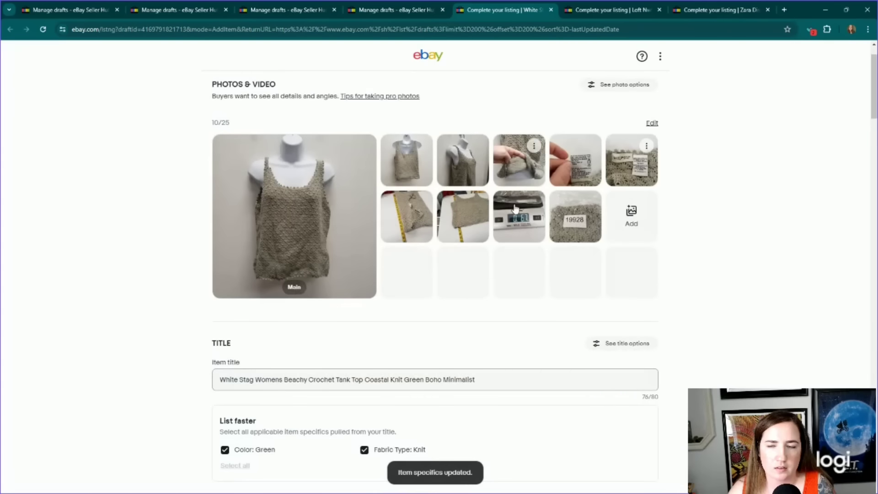
left_click(566, 169)
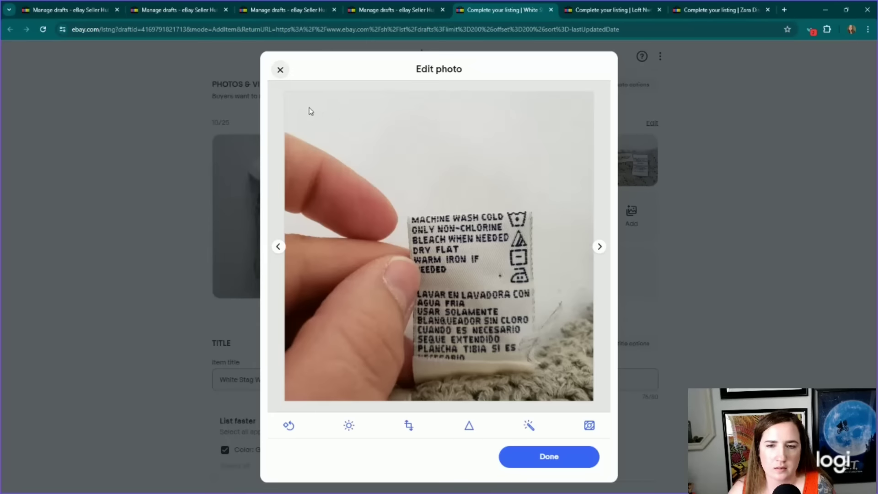
left_click(280, 70)
scroll(290, 249, "down", 3)
scroll(329, 252, "up", 4)
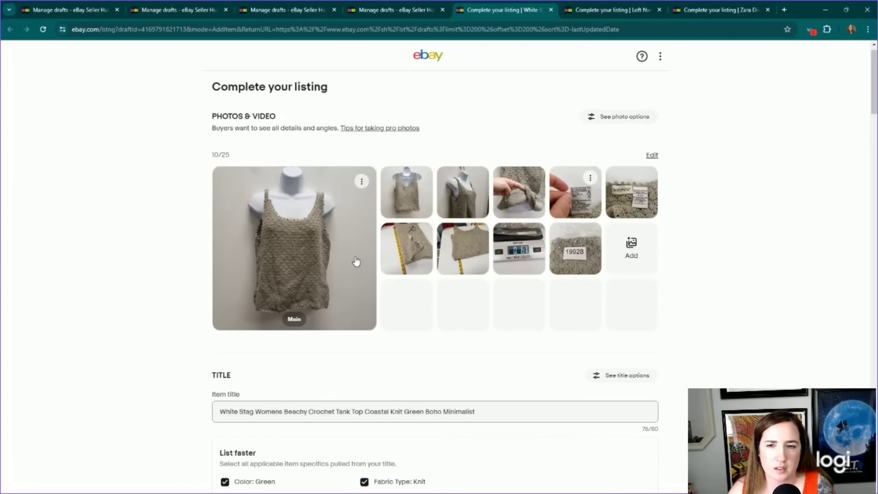
left_click(647, 223)
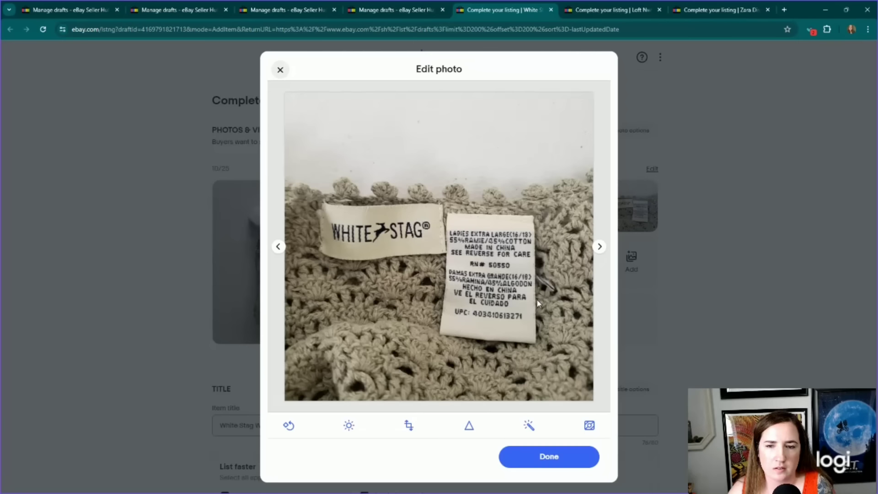
left_click(280, 69)
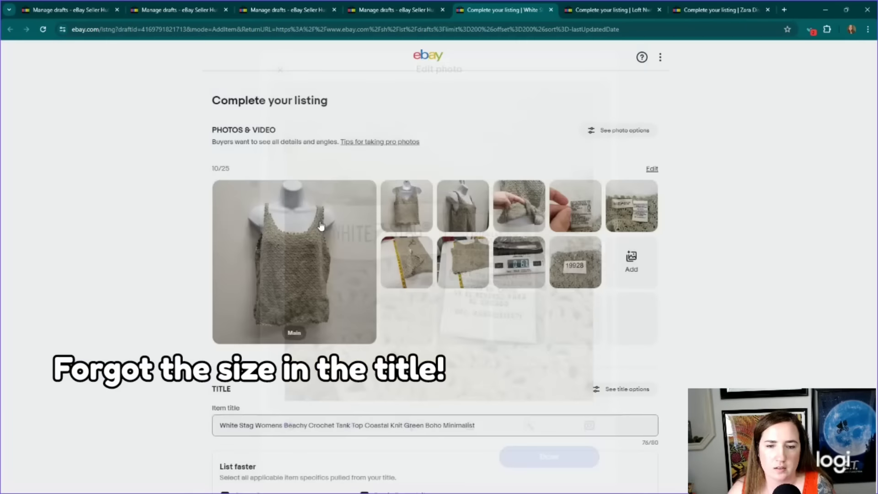
Step: Remove "Minimalist" from the end of the item title and insert "Size XL" after "Tank Top"
scroll(366, 261, "down", 4)
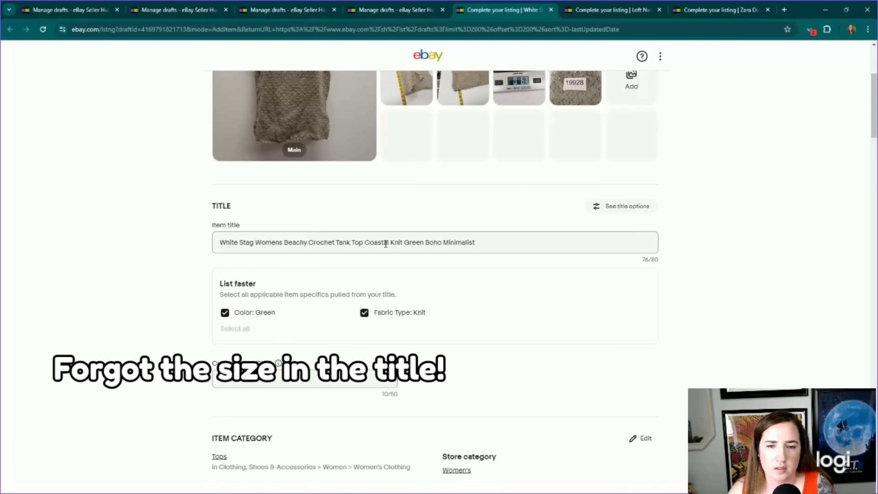
left_click(432, 243)
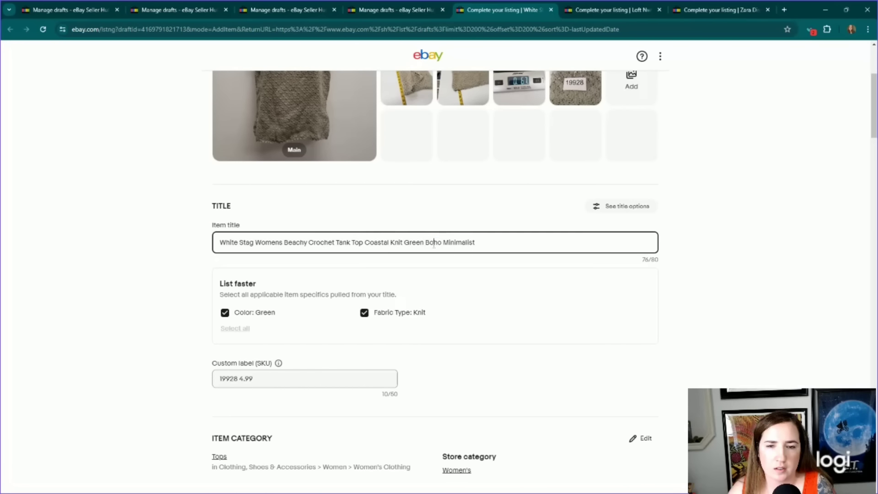
double_click(433, 243)
key("BackSpace")
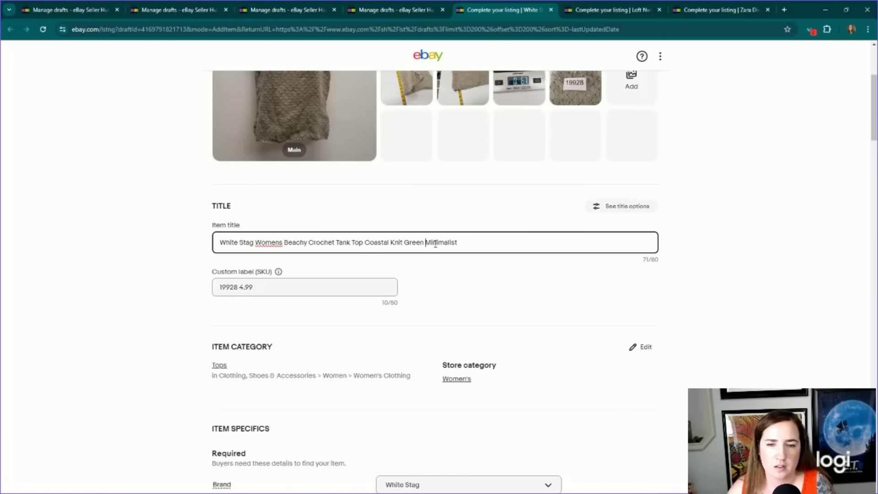
double_click(434, 243)
type("Boho")
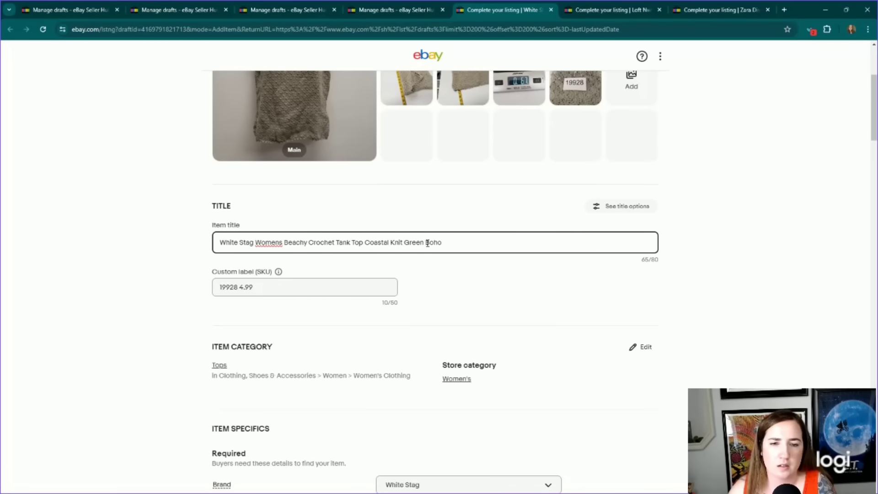
left_click(362, 246)
type("Size XL")
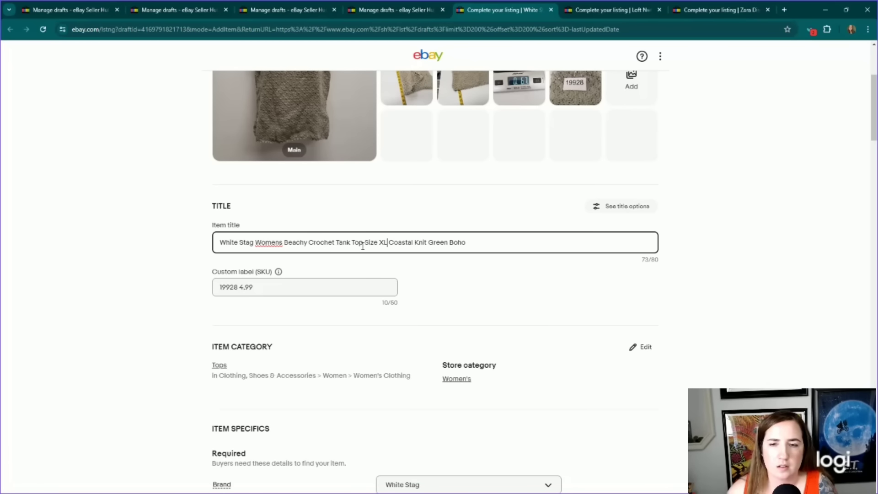
Step: Check the tank's care label and fabric photos and append "Ramie" to the item title
scroll(478, 233, "up", 2)
left_click(576, 112)
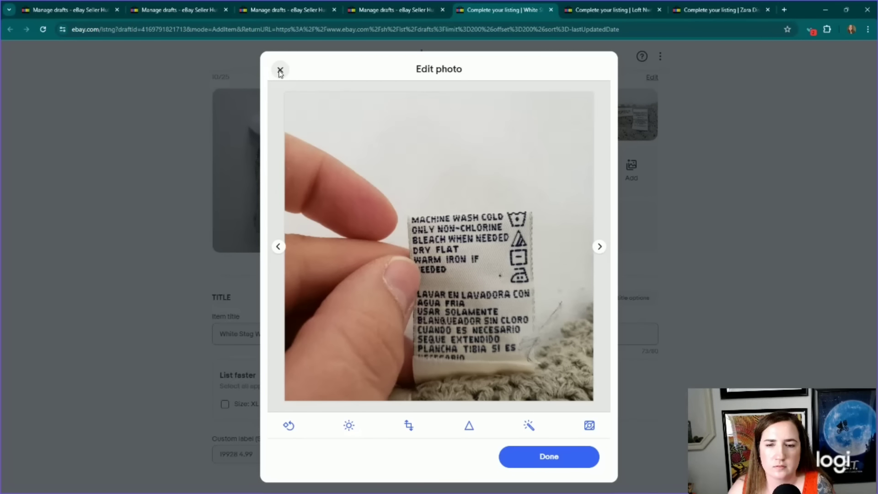
left_click(278, 246)
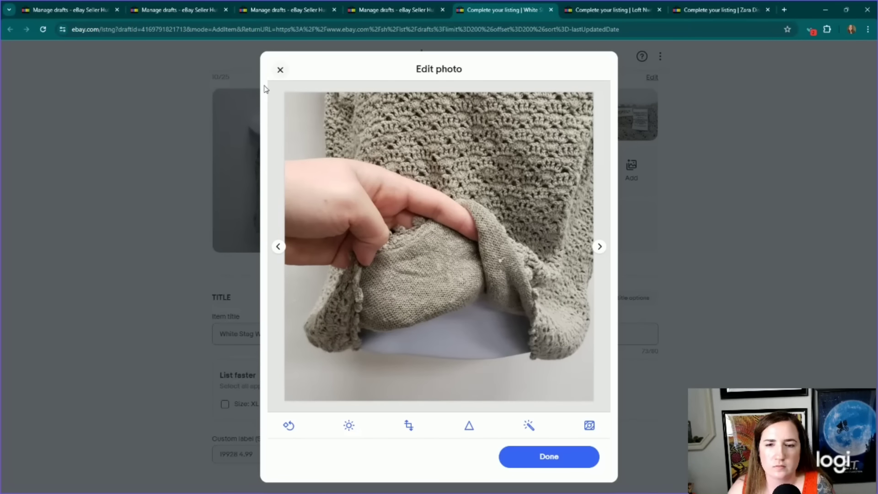
left_click(280, 70)
scroll(424, 279, "down", 2)
left_click(472, 242)
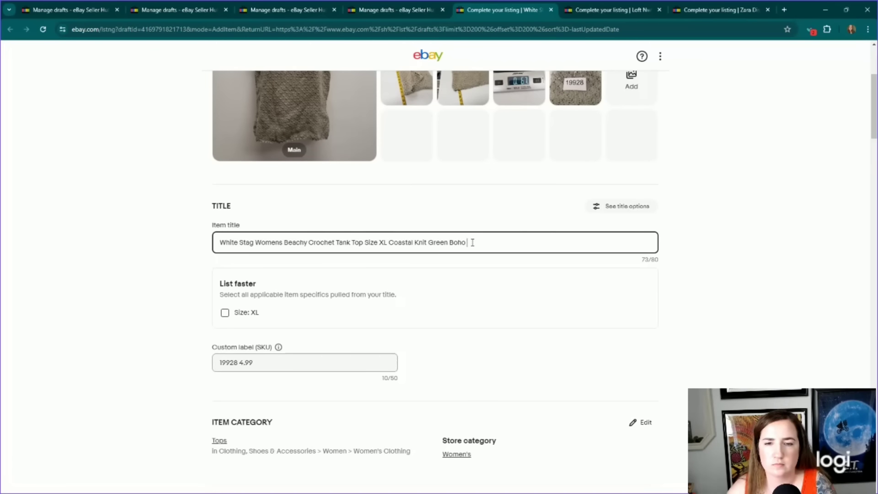
type("Ramie")
Step: Apply all item specifics suggested from the title: size XL and material Ramie
scroll(570, 249, "up", 3)
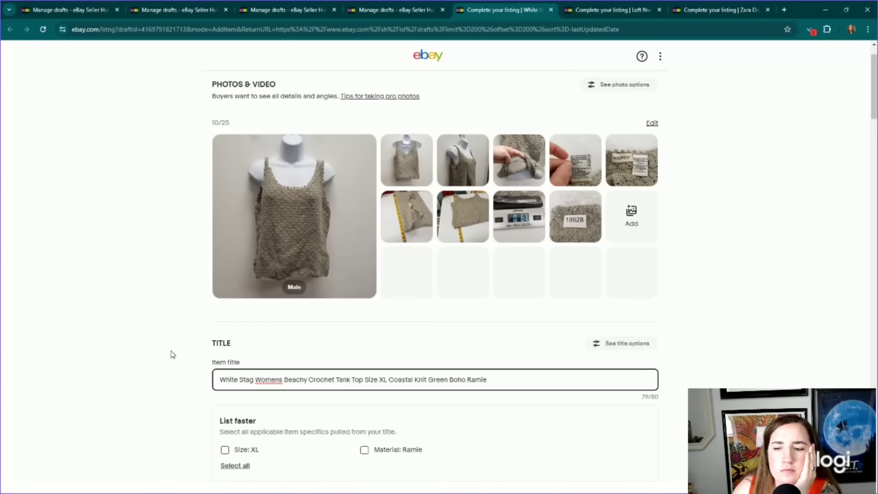
scroll(171, 353, "down", 6)
scroll(255, 280, "down", 2)
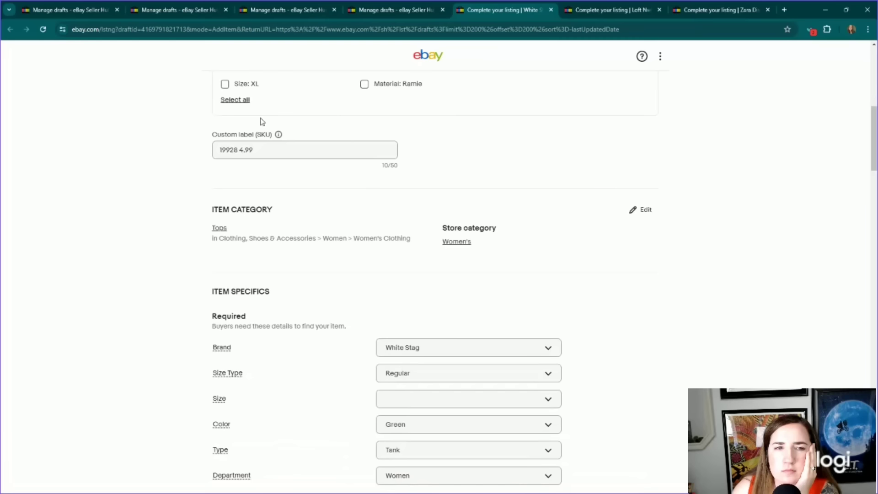
left_click(235, 100)
scroll(371, 332, "down", 3)
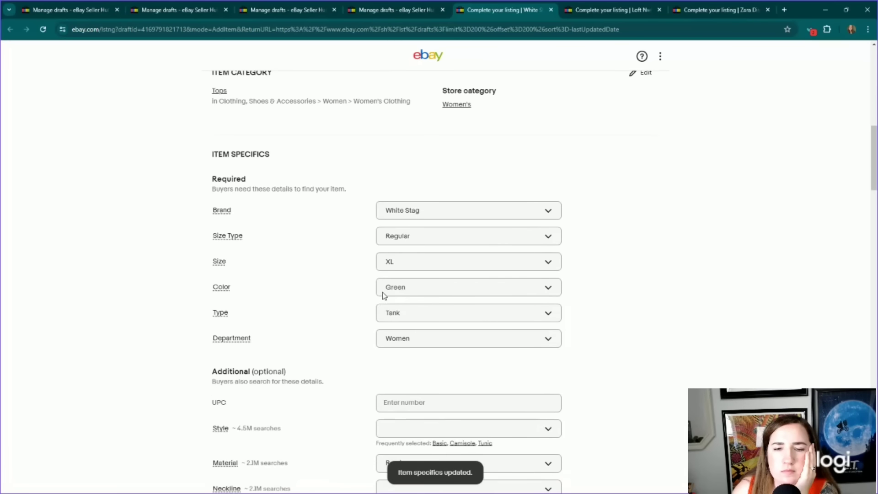
Step: Set the tank's style to Basic and its neckline to Scoop Neck in the item specifics
scroll(388, 294, "down", 2)
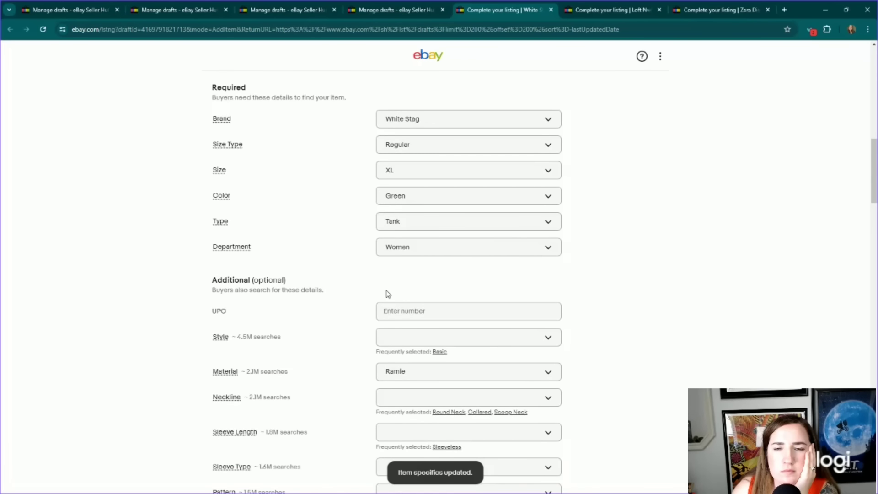
scroll(387, 294, "down", 3)
left_click(446, 204)
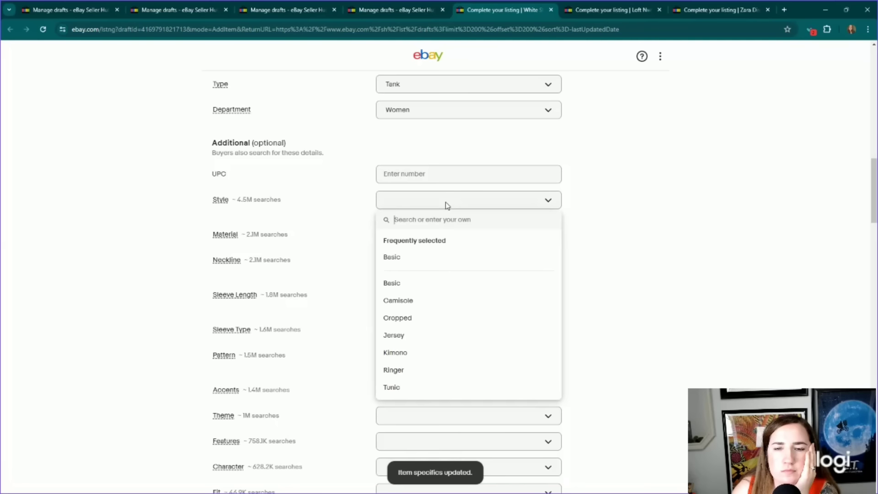
left_click(416, 259)
scroll(425, 214, "down", 2)
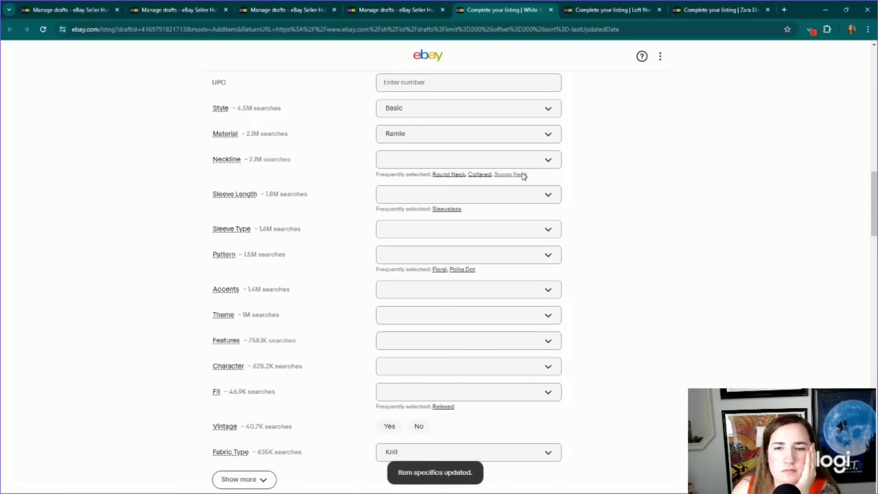
left_click(514, 176)
Step: Check the tank's photos, then set the sleeve length to Sleeveless and the pattern to Solid
scroll(654, 354, "up", 20)
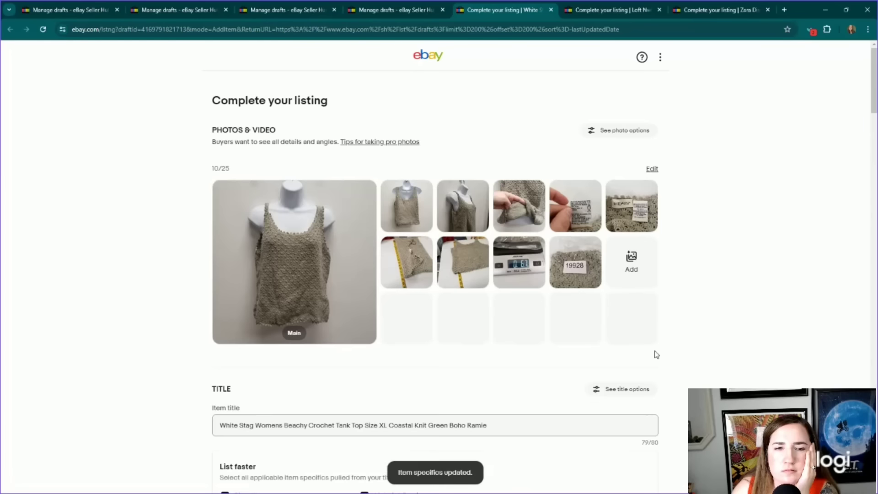
scroll(656, 352, "down", 9)
scroll(552, 298, "down", 10)
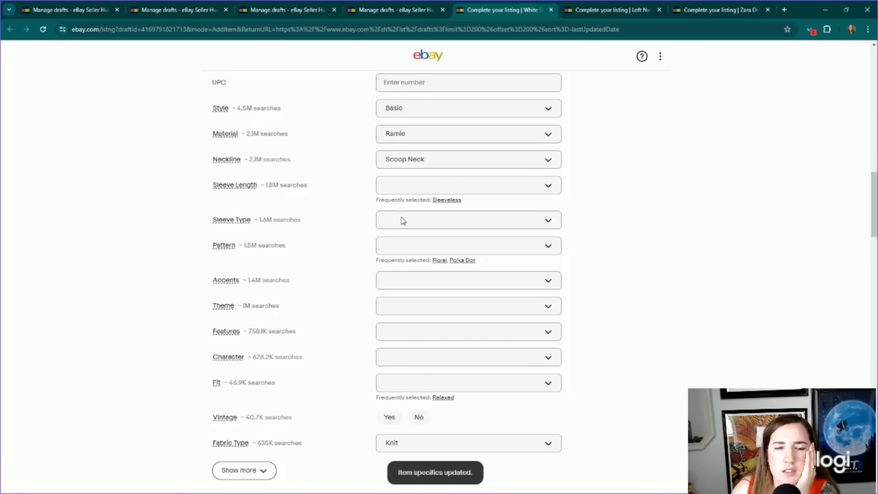
left_click(447, 201)
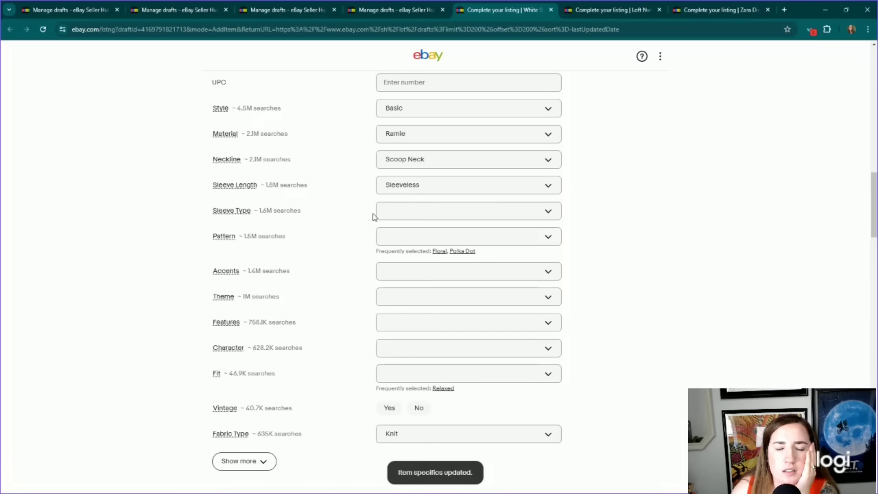
left_click(430, 242)
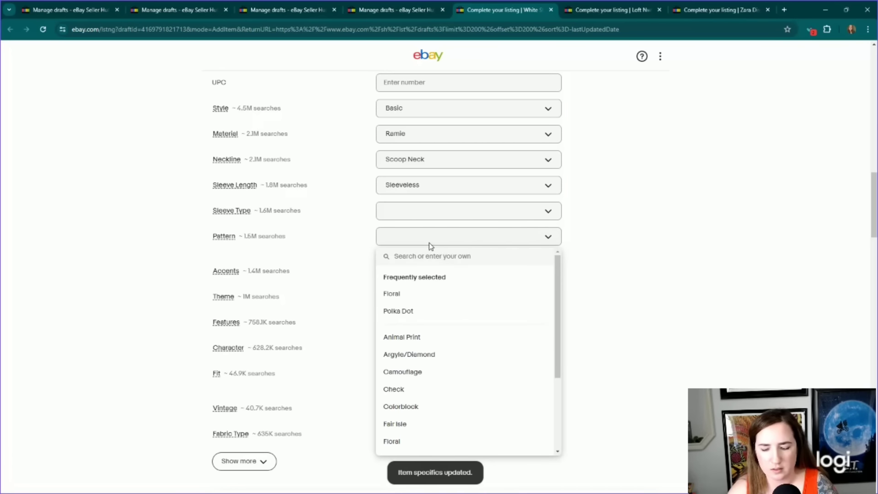
type("sol")
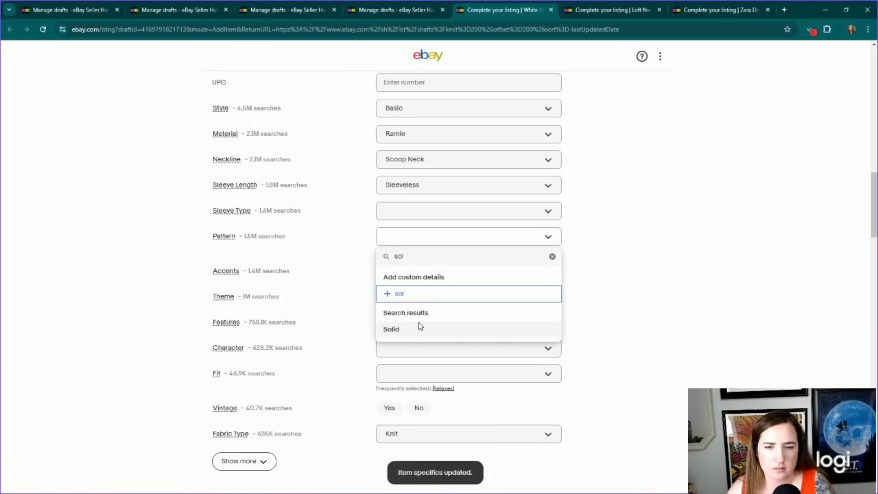
left_click(420, 326)
Step: Add Cotton alongside Ramie as a material in the item specifics
scroll(369, 290, "down", 3)
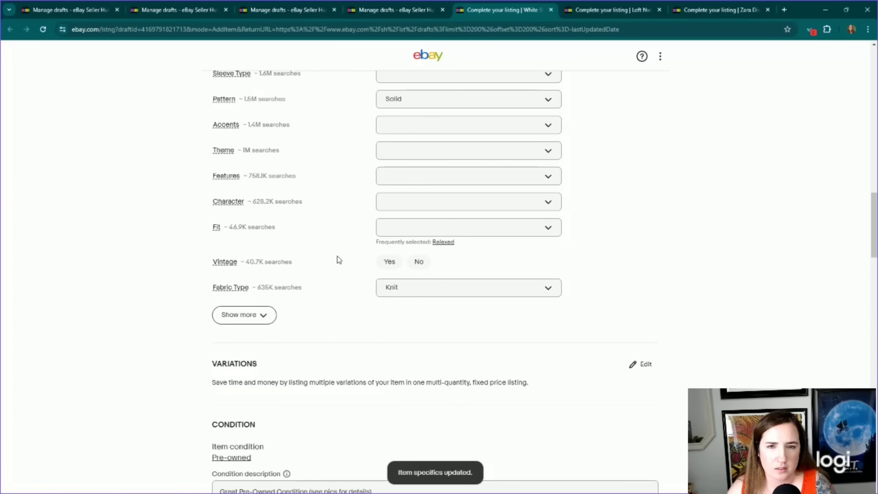
scroll(336, 264, "up", 4)
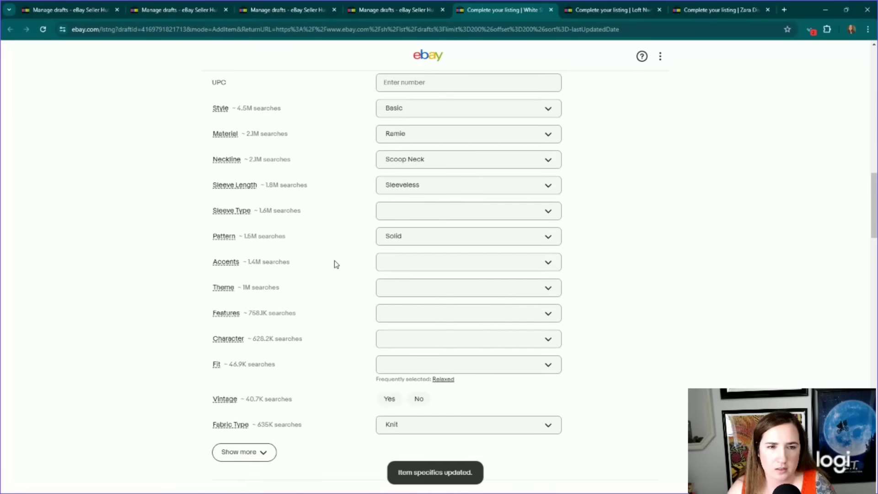
left_click(409, 183)
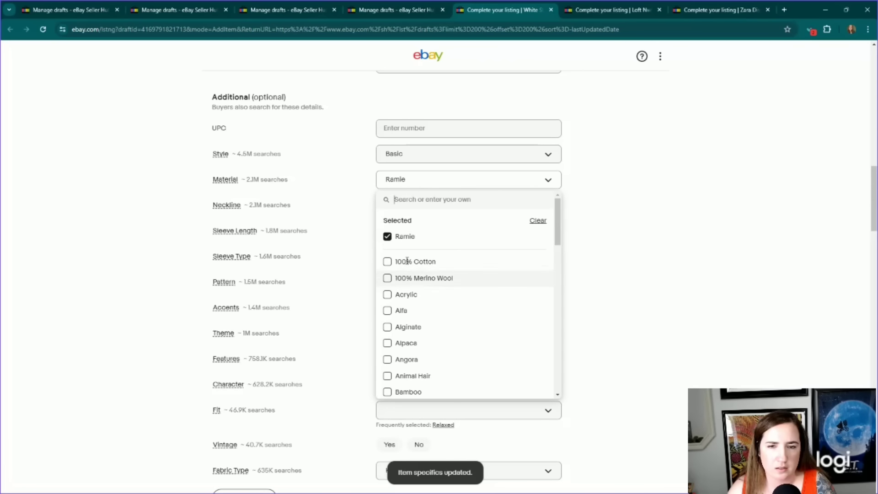
type("cott")
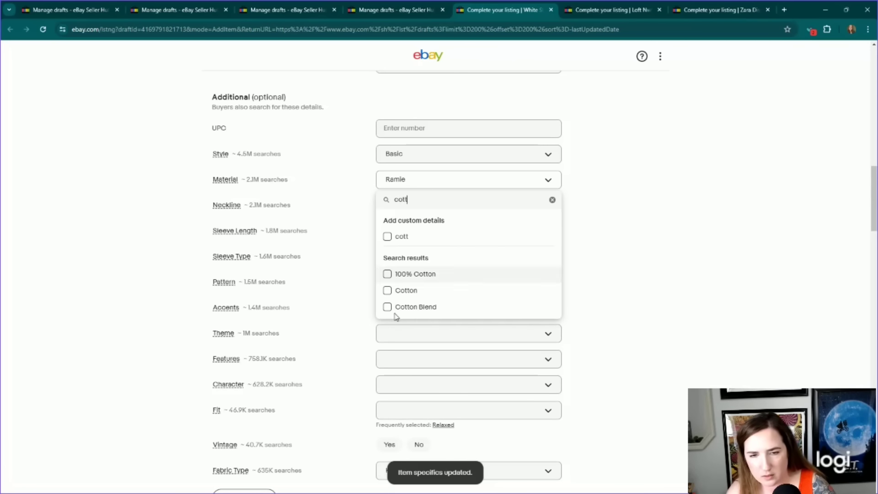
left_click(388, 290)
Step: Expand the additional item specifics and set the fit to Relaxed and the closure to Pullover
scroll(388, 288, "down", 4)
scroll(389, 285, "down", 3)
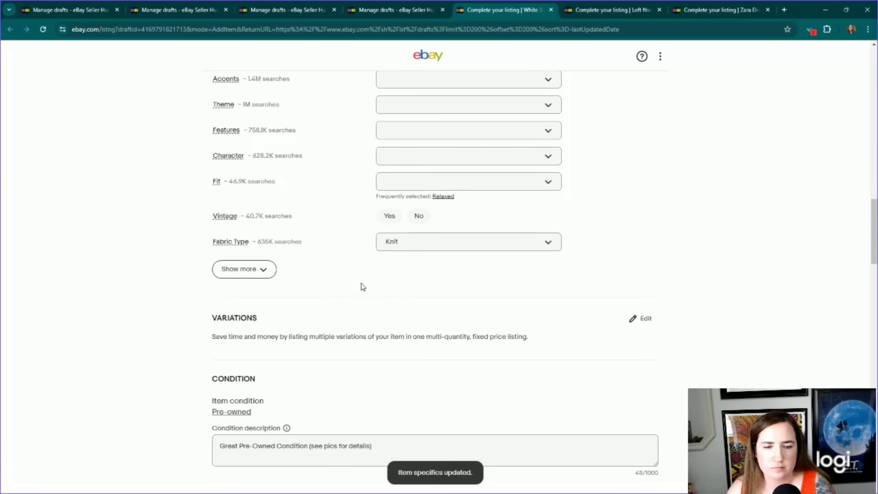
left_click(241, 181)
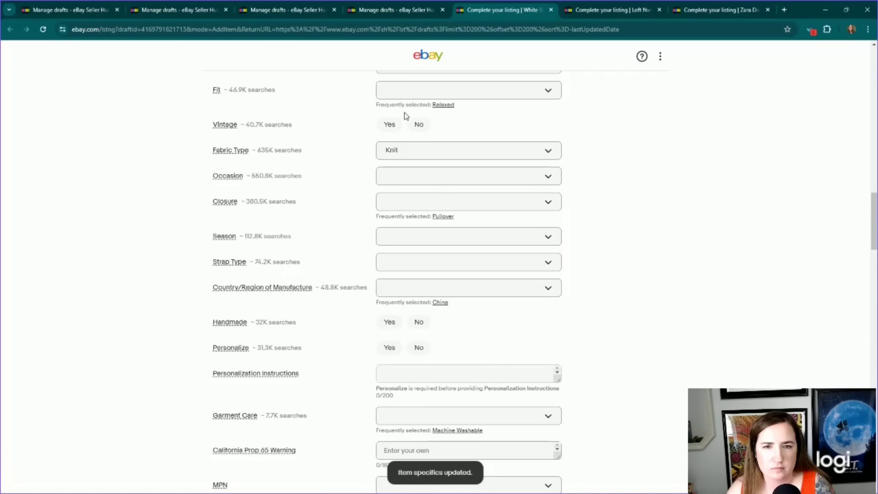
left_click(443, 105)
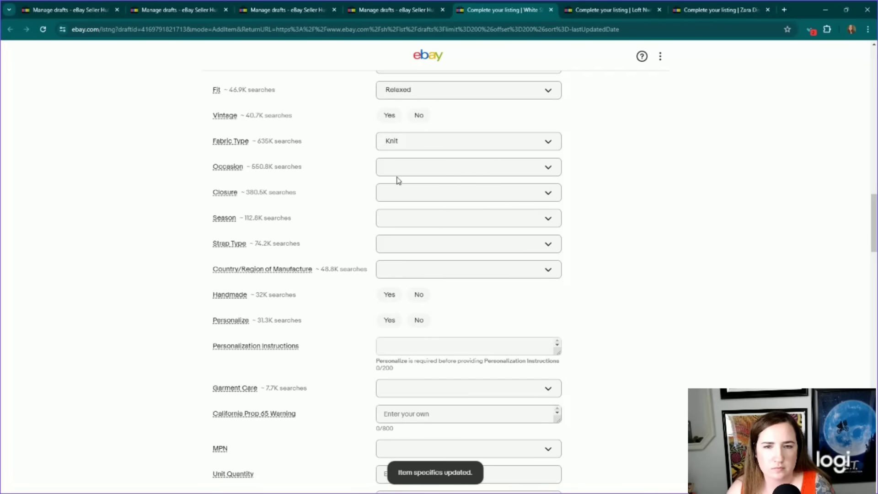
left_click(383, 196)
type("pull")
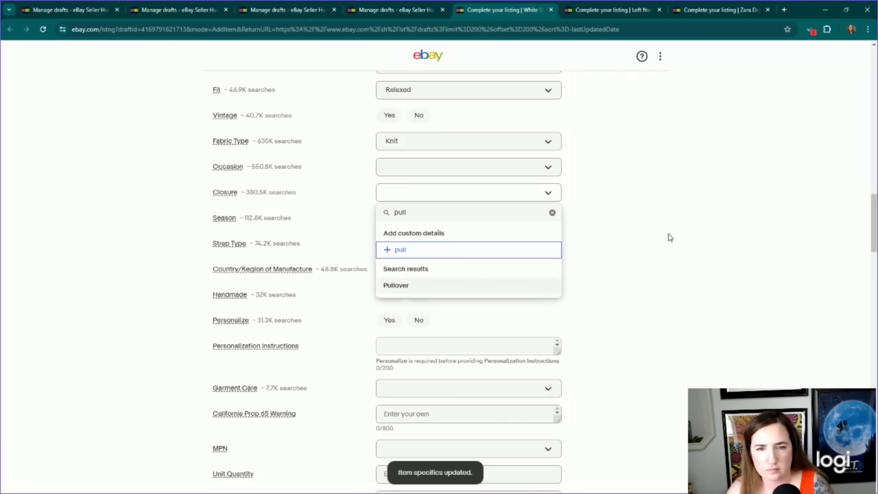
key("Down")
key("Return")
Step: Look through the remaining optional item specifics and set the occasion to Casual
scroll(472, 251, "down", 2)
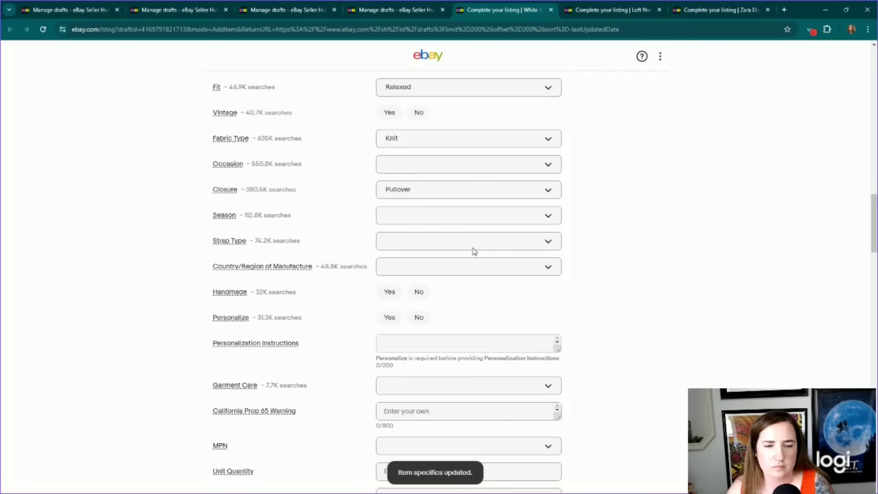
scroll(370, 198, "down", 3)
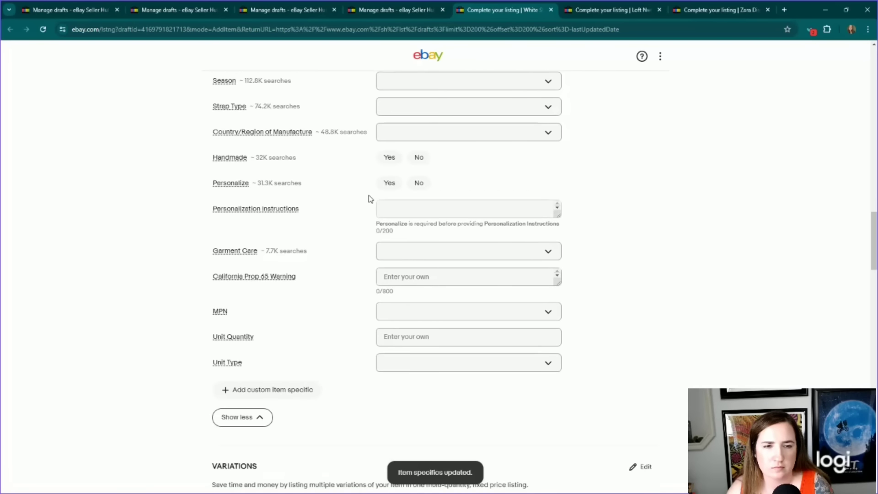
scroll(369, 198, "up", 6)
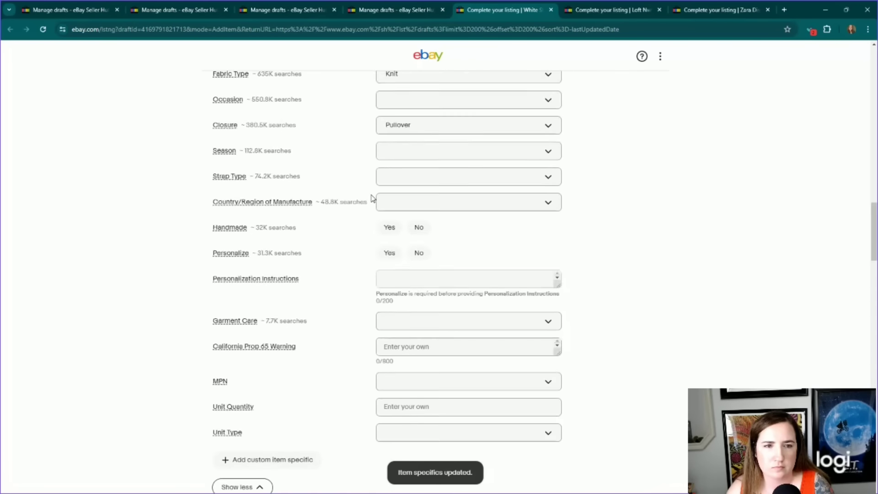
scroll(371, 198, "down", 3)
scroll(386, 192, "up", 2)
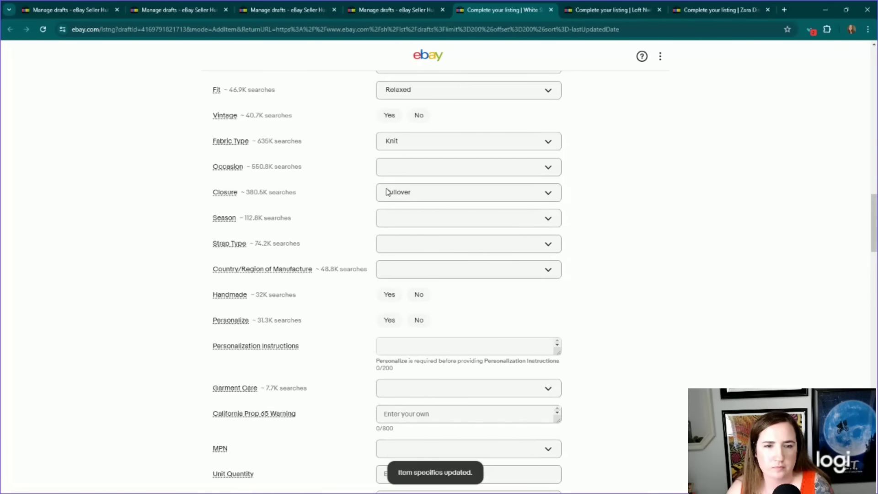
left_click(404, 174)
Step: Fill in the description's style profile with "minimalist lined bohemian clean girl earthy"
scroll(166, 269, "up", 20)
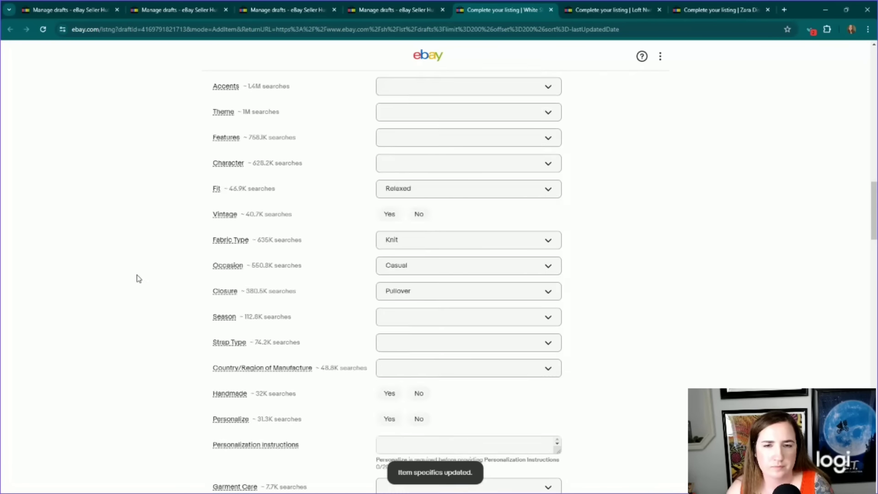
scroll(132, 276, "up", 1)
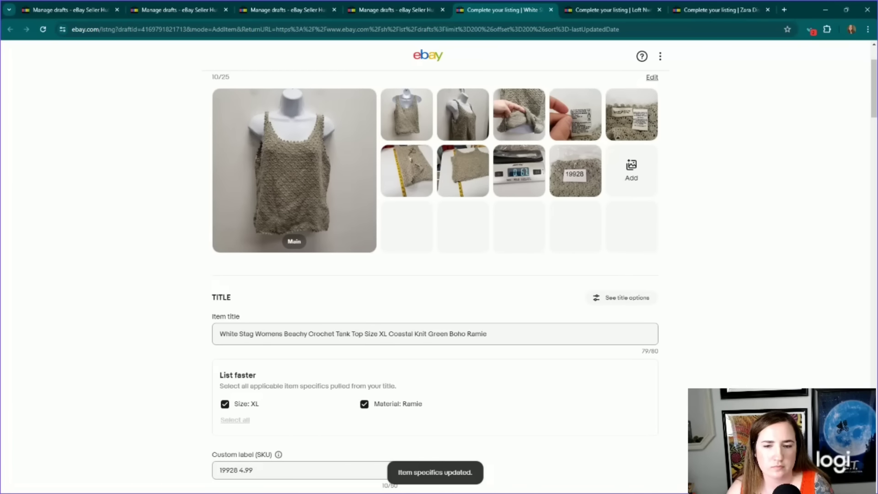
scroll(665, 388, "down", 20)
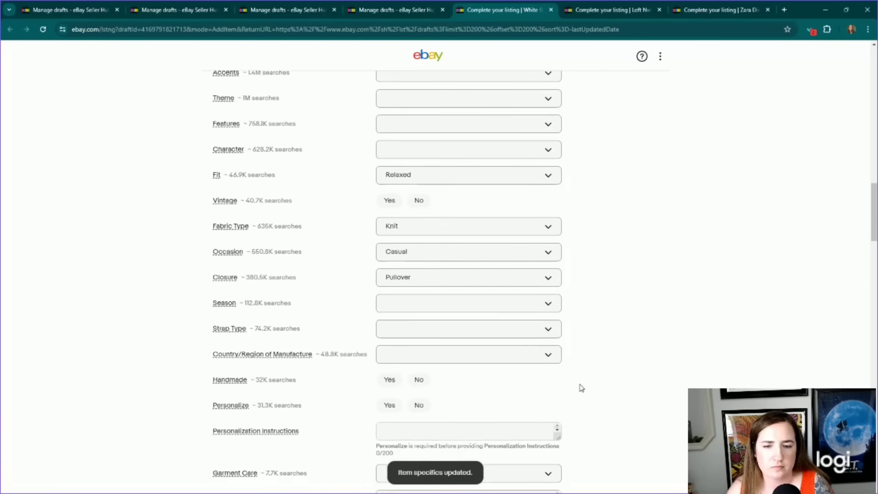
scroll(316, 337, "down", 7)
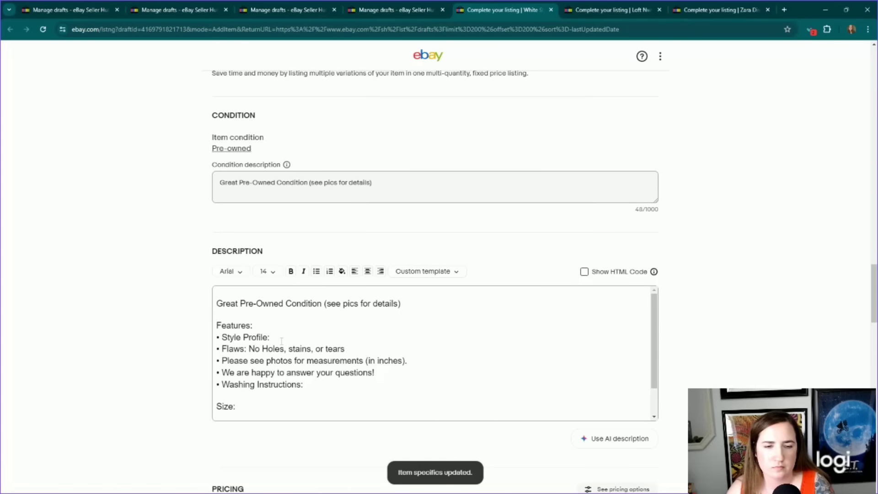
left_click(281, 341)
type("minimalist lined")
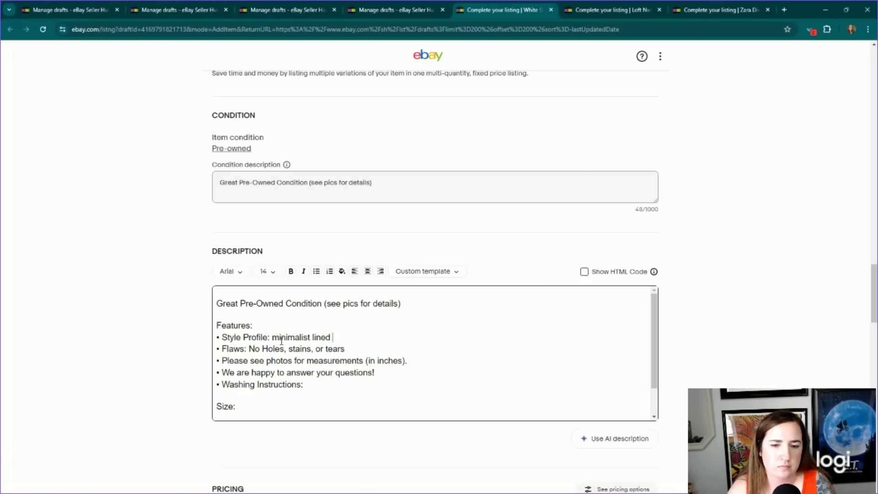
type(" bohemian clean girl earthy")
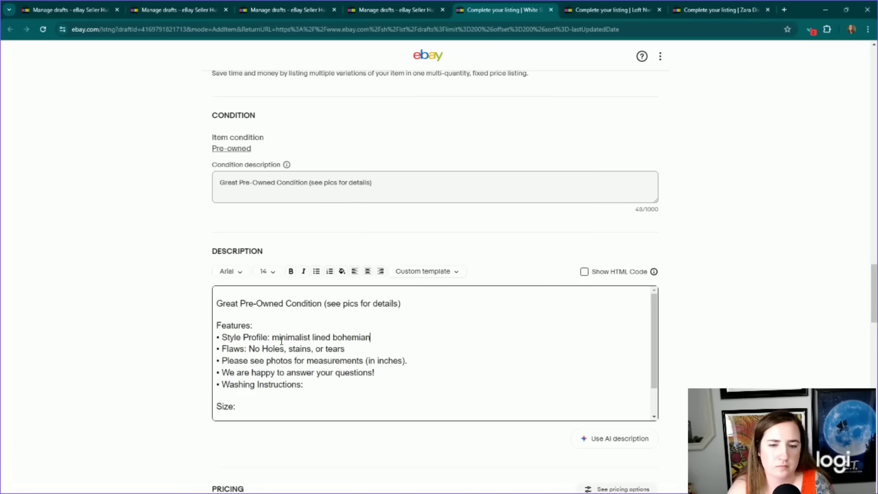
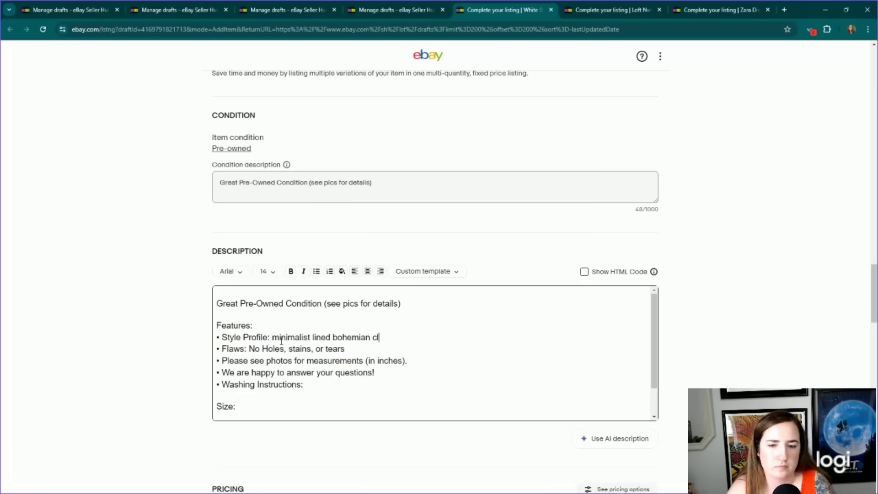
type("n clean girl")
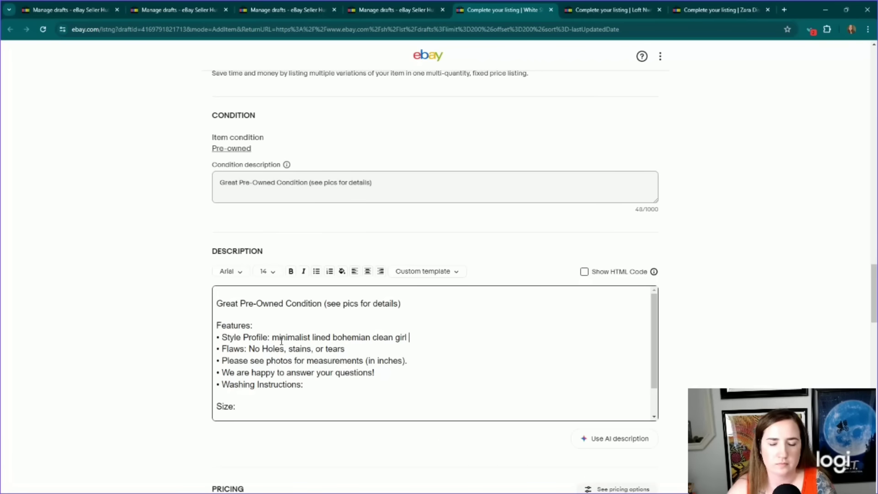
type(" earthy")
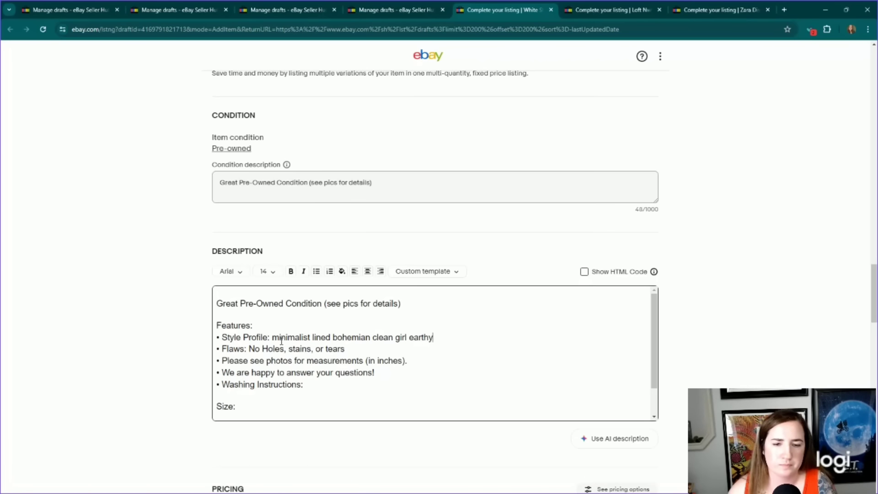
Step: Enter "machine wash" as the washing instructions and XL as the size in the tank's description
left_click(315, 384)
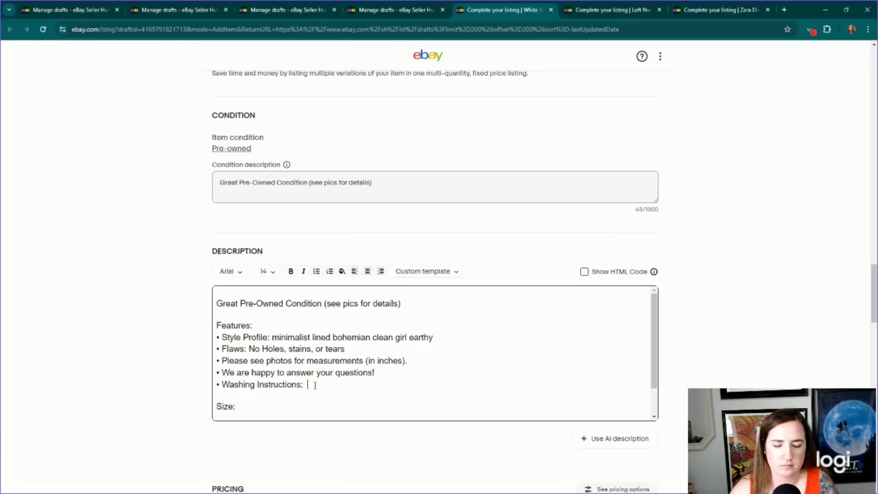
type("machine wash")
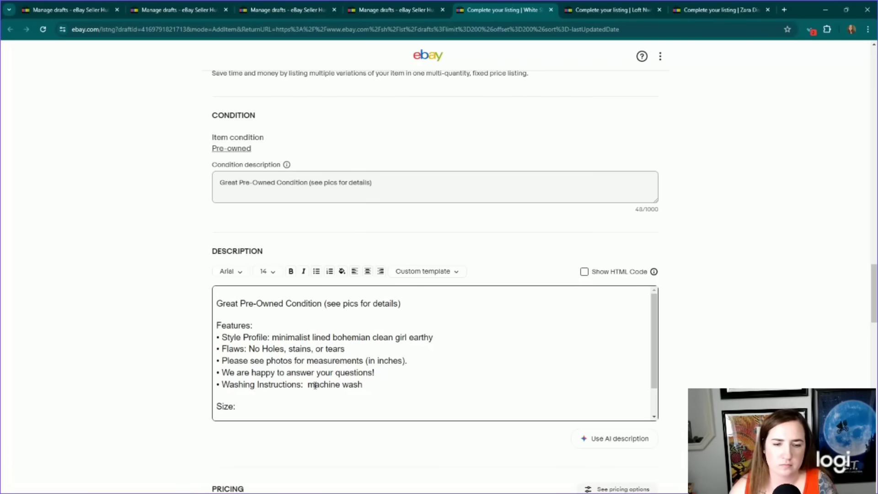
left_click(291, 409)
type("XL")
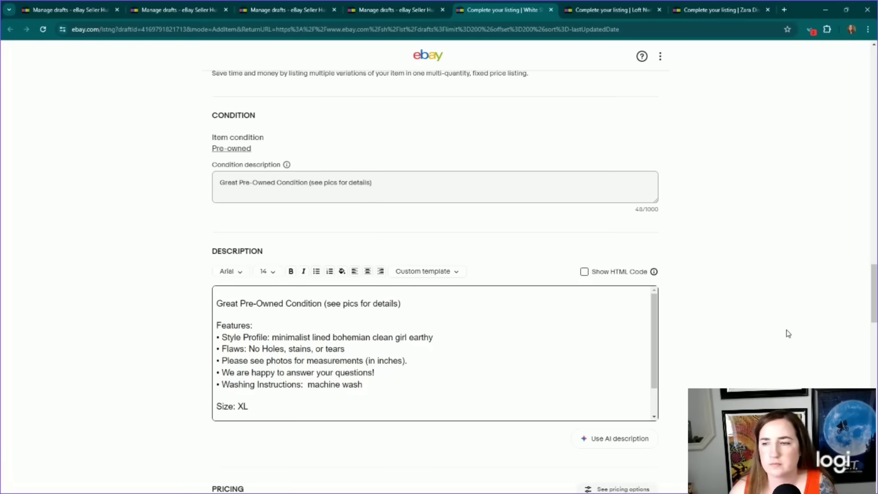
Step: Check the tank's photos, then set its package weight to 7 oz in the shipping details
scroll(640, 274, "up", 20)
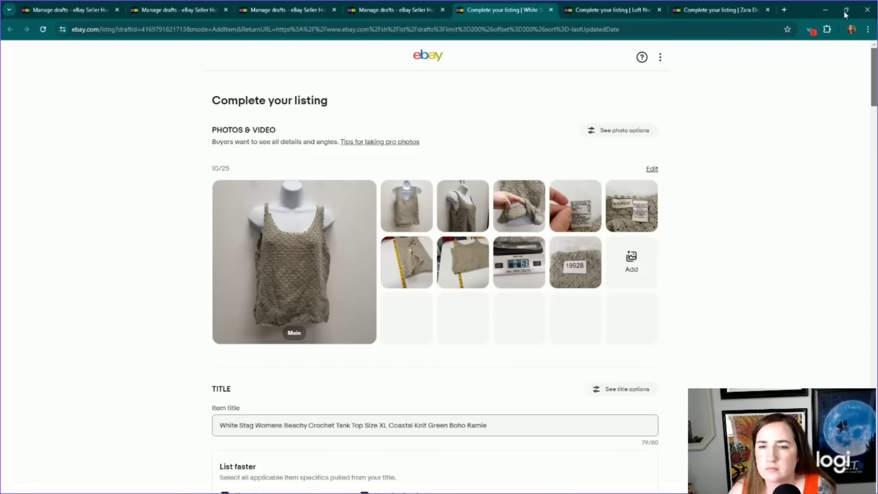
left_click(574, 212)
left_click(681, 196)
scroll(767, 246, "down", 1)
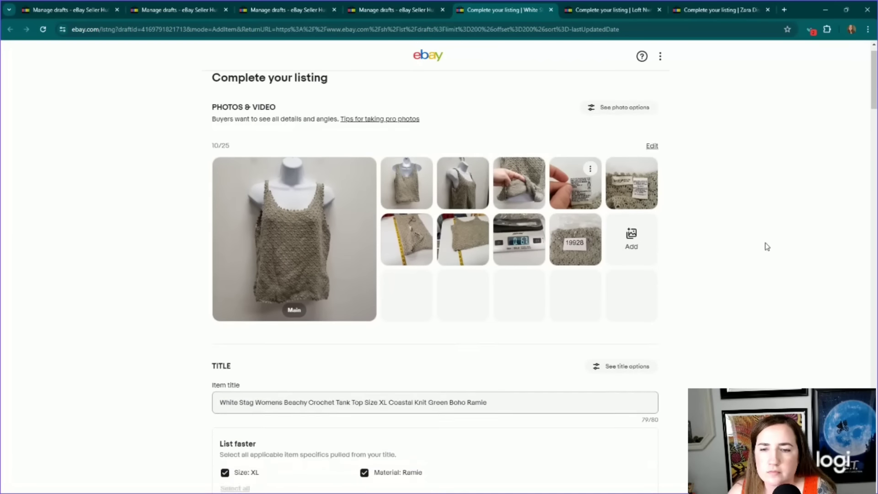
scroll(871, 219, "down", 20)
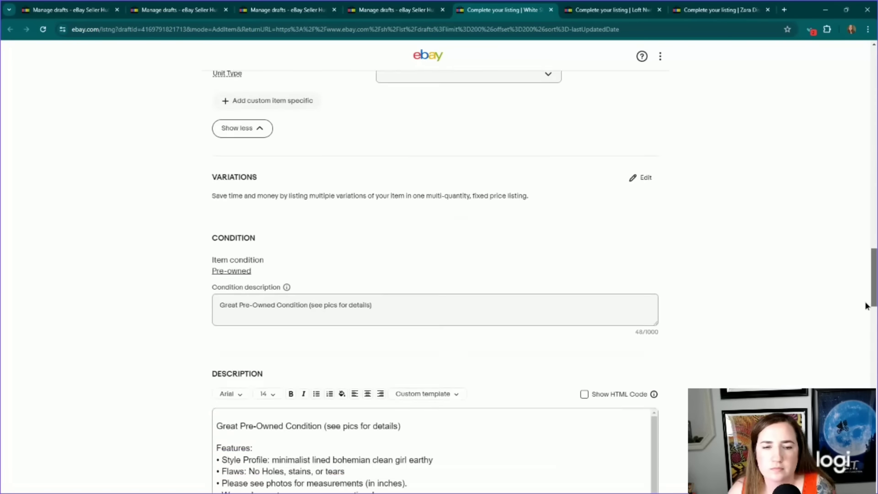
scroll(866, 305, "down", 15)
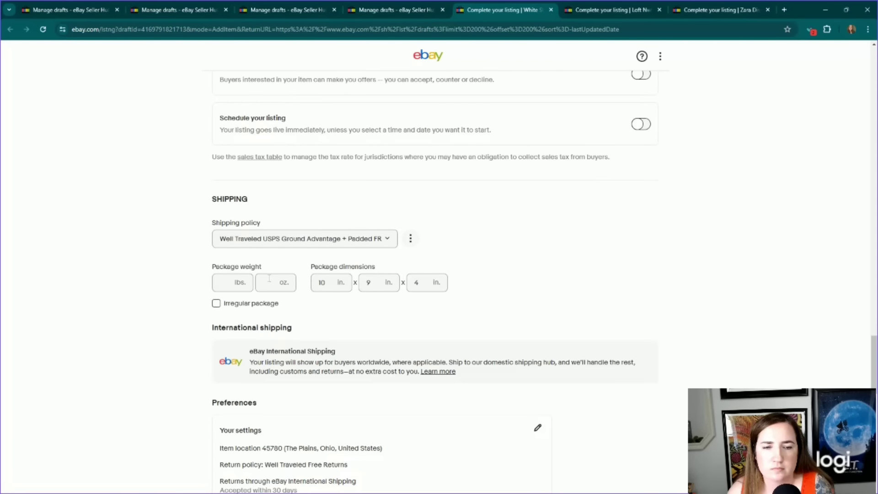
left_click(269, 279)
left_click(112, 227)
scroll(177, 270, "down", 15)
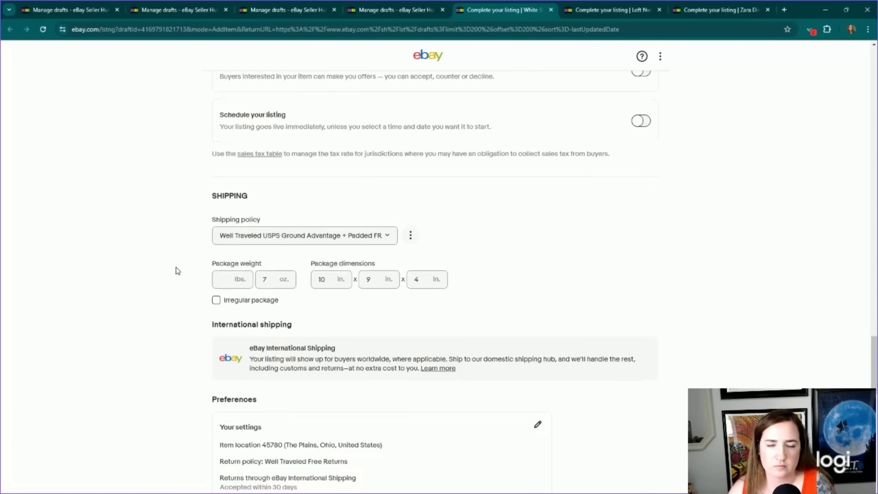
Step: Switch to the Loft top's draft listing and replace "Nwt" with "Womens" in its title
key("ctrl+Tab")
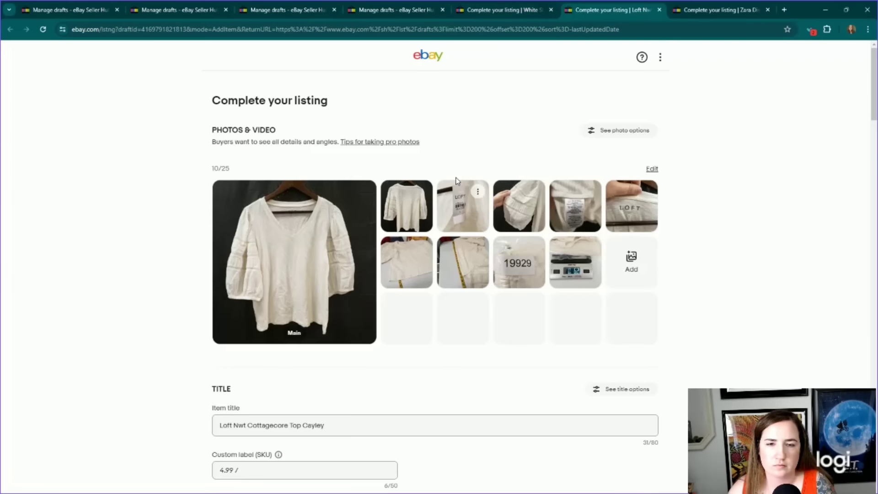
scroll(233, 258, "down", 4)
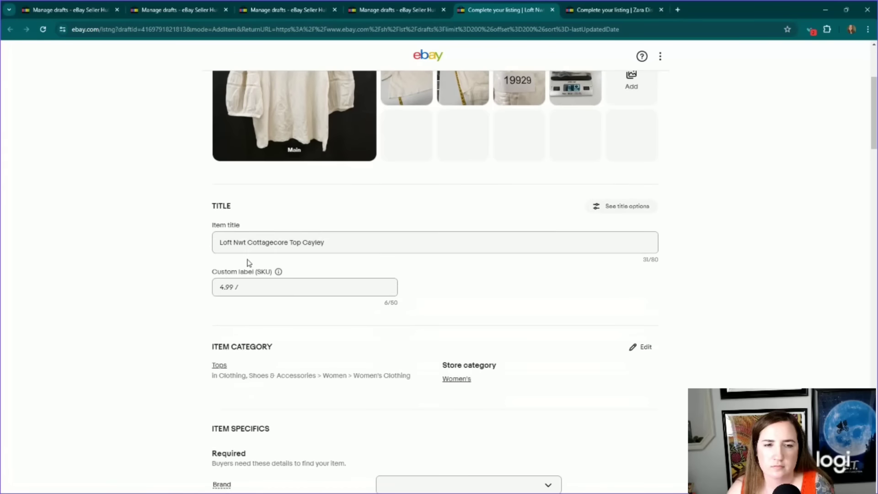
scroll(257, 273, "up", 1)
double_click(240, 288)
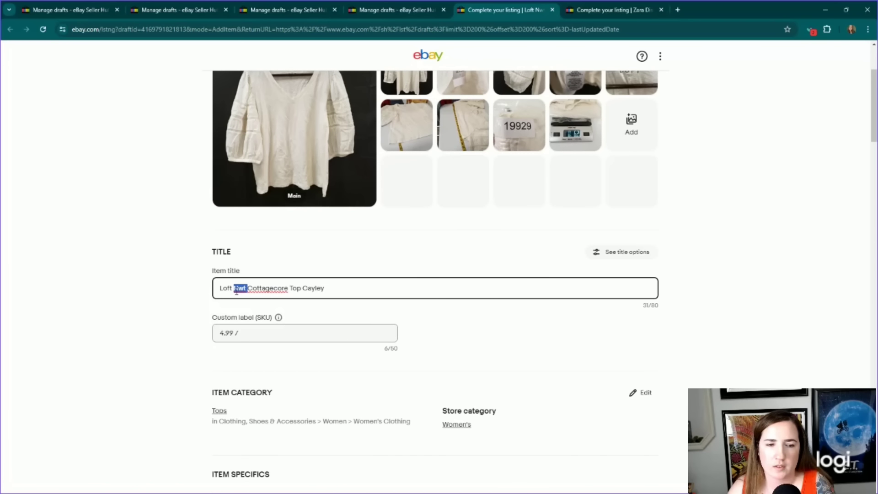
type("Womens")
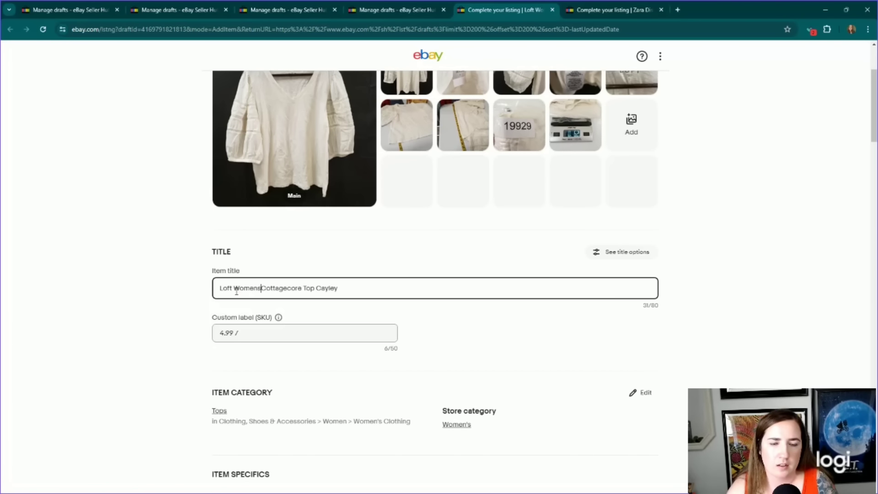
scroll(237, 292, "up", 1)
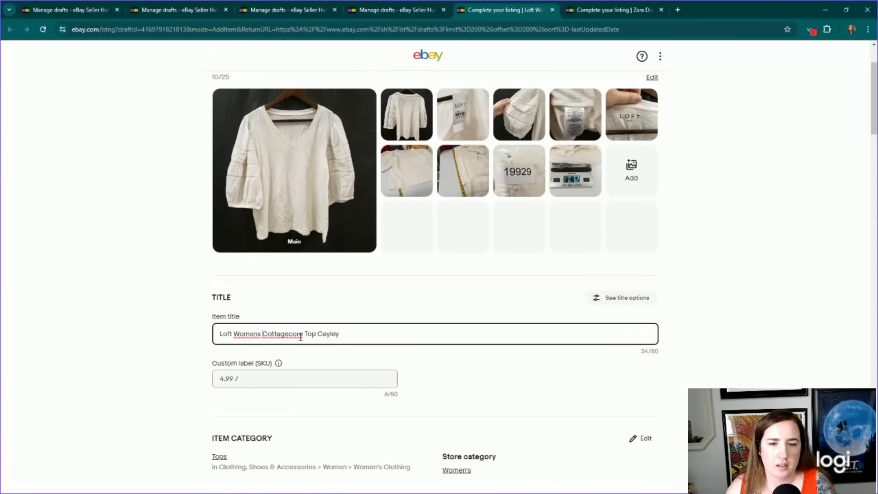
Step: Replace "Cayley" in the Loft title with "Size L Boho Puff Sleeve Ivory White V Neck Cotton"
double_click(327, 333)
type("Size L")
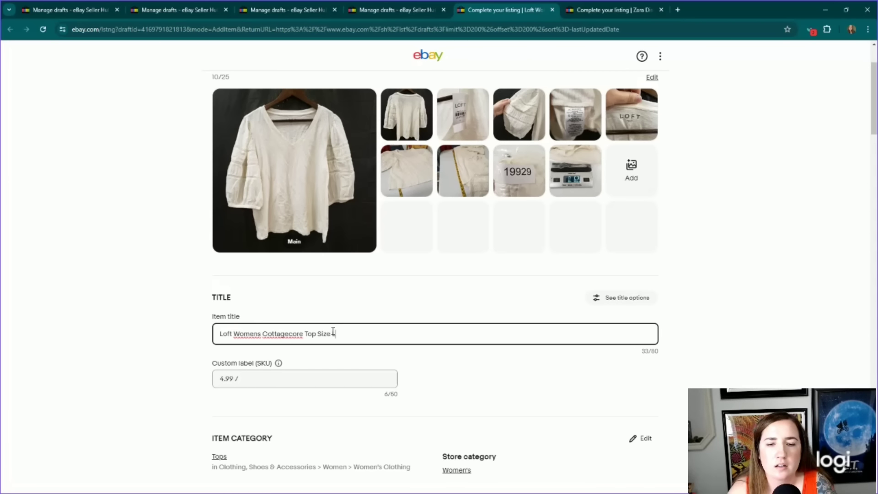
type(" Boho Pu")
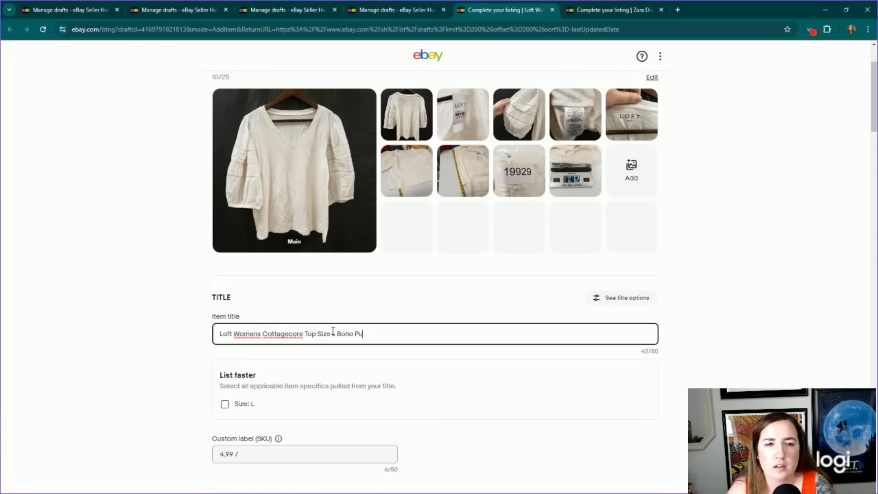
type("ff Sleeve")
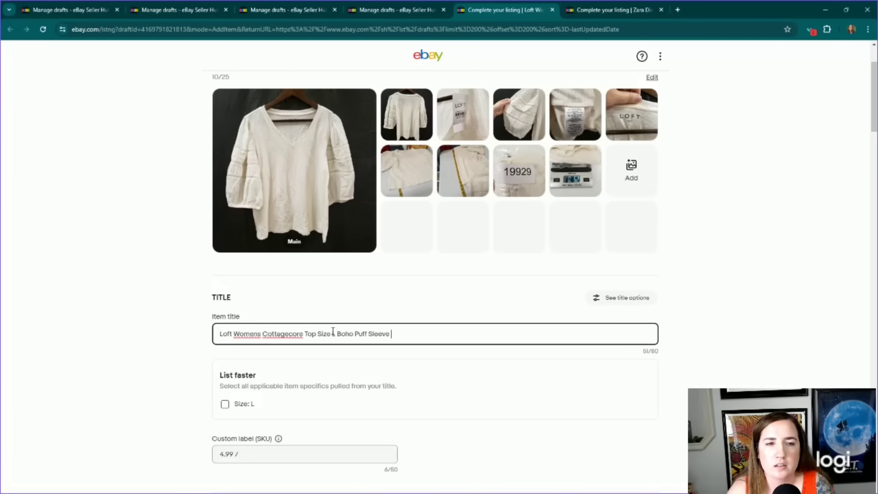
type(" Ivory White V Neck Cotton")
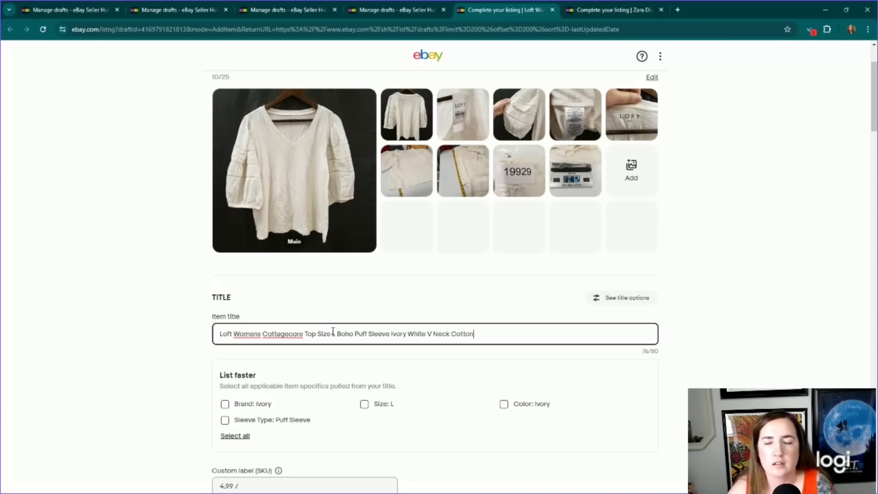
Step: Check the Loft top's fabric label photo, then apply all item specifics suggested from the title except Brand: Ivory
left_click(577, 113)
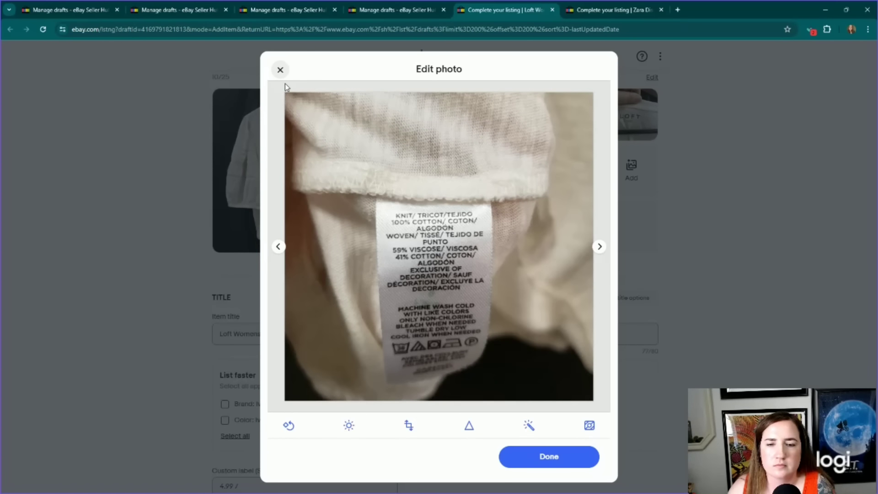
left_click(281, 70)
scroll(282, 273, "down", 3)
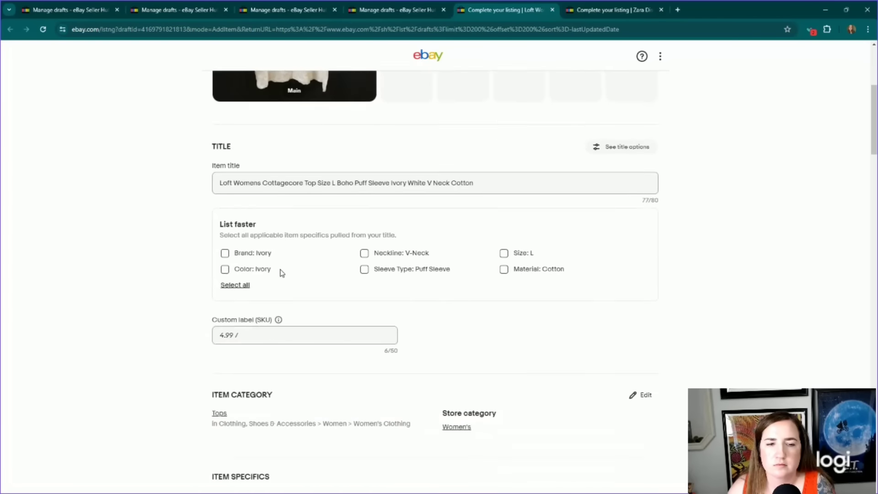
scroll(282, 273, "down", 2)
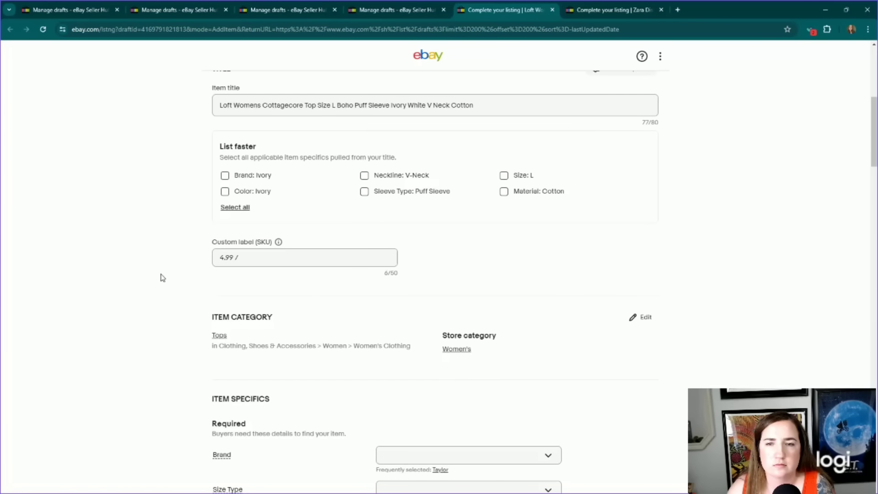
scroll(161, 277, "down", 2)
scroll(163, 276, "up", 6)
scroll(164, 274, "down", 3)
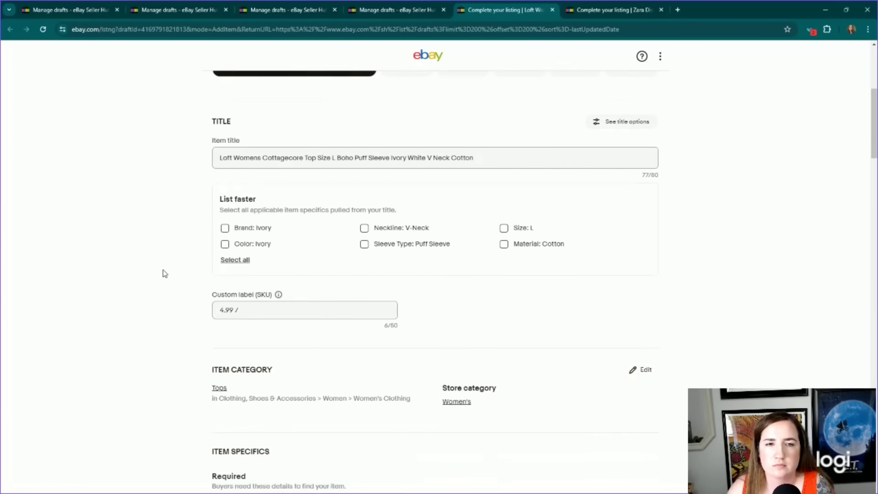
scroll(236, 150, "down", 2)
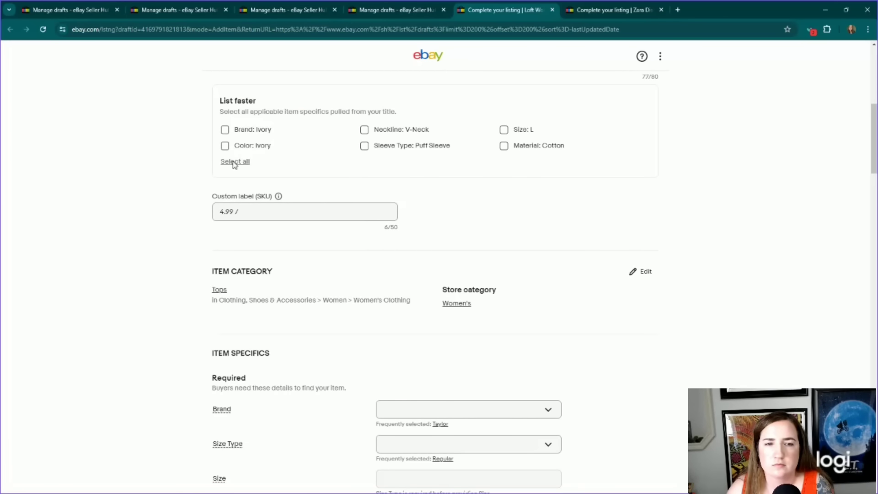
left_click(234, 163)
left_click(225, 129)
Step: Change the Loft top's custom label (SKU) to "19929 4.99", taking the item number from the photos
left_click(248, 210)
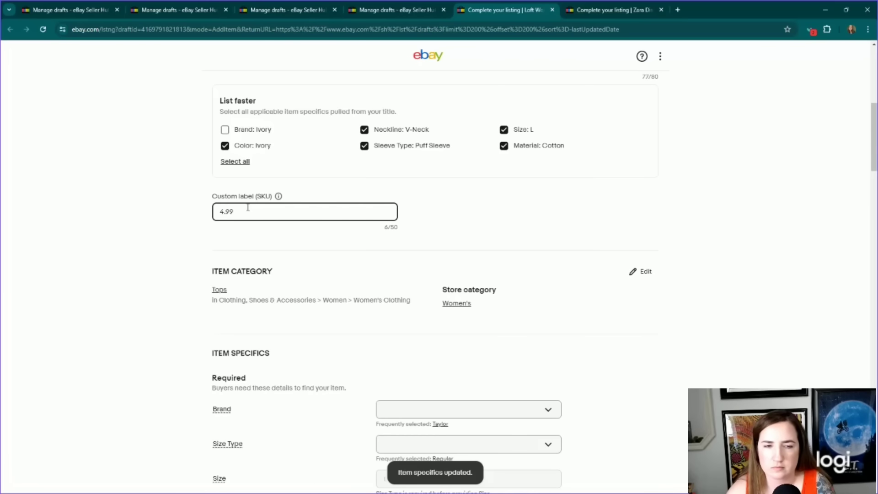
scroll(247, 206, "up", 7)
scroll(232, 260, "down", 4)
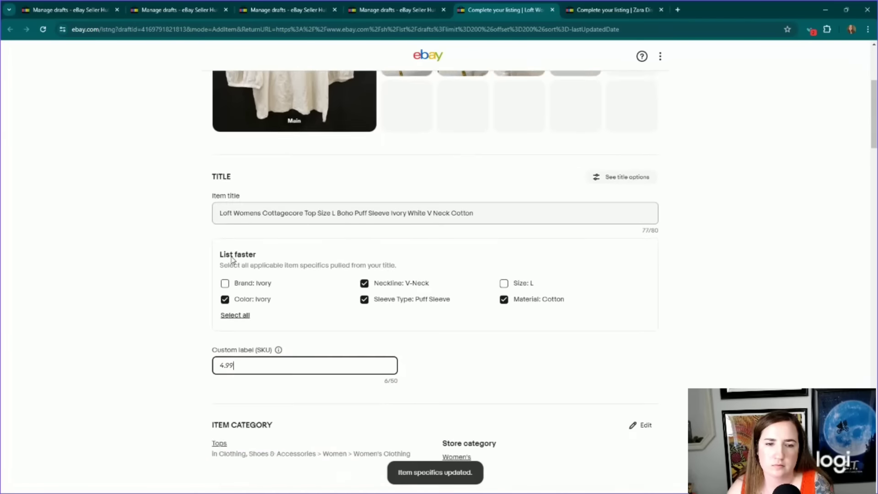
scroll(226, 279, "down", 1)
type("9929")
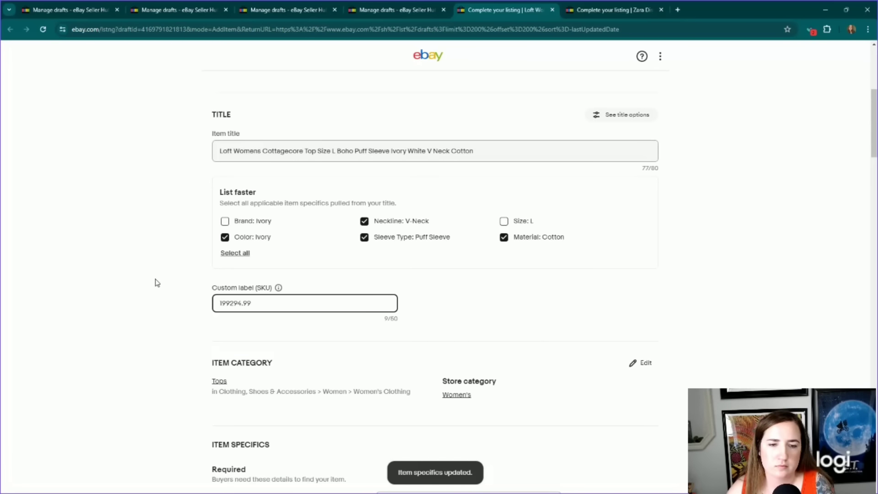
left_click(183, 257)
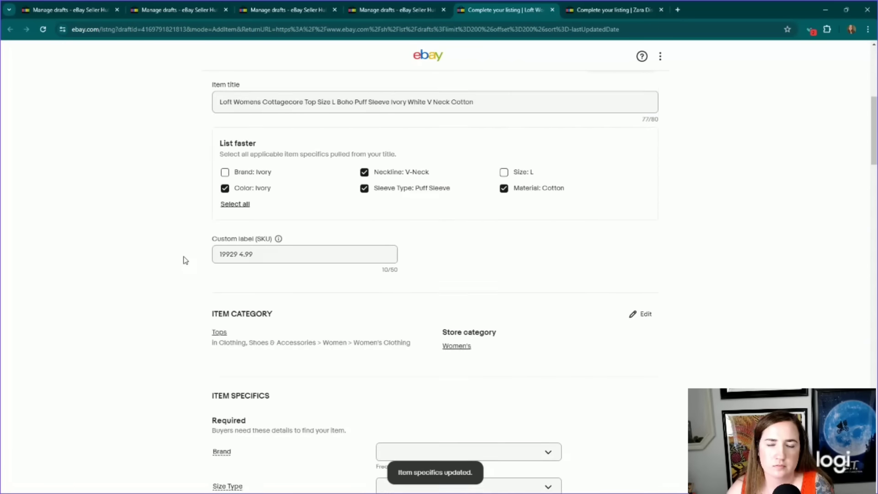
Step: Set the Loft top's brand to the custom value "Loft" in the required item specifics
scroll(198, 199, "down", 1)
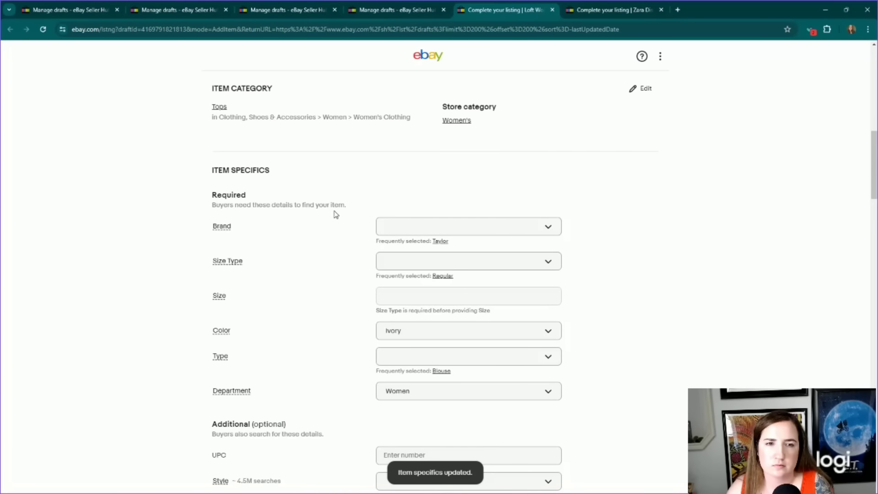
scroll(336, 214, "down", 1)
left_click(417, 182)
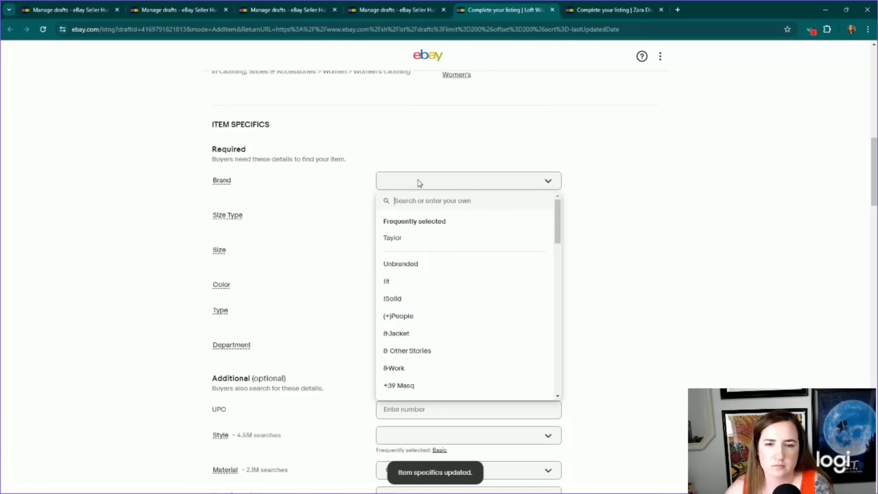
type("lof")
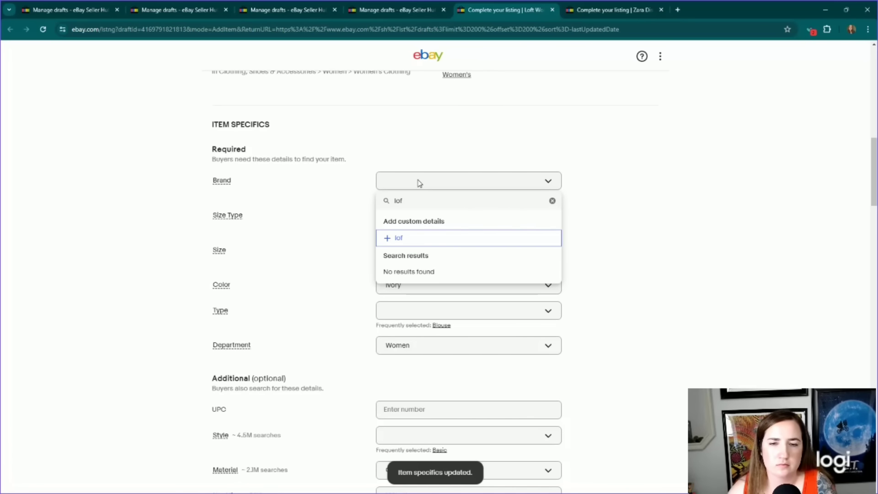
key("BackSpace")
key("BackSpace")
key("BackSpace")
type("Loft")
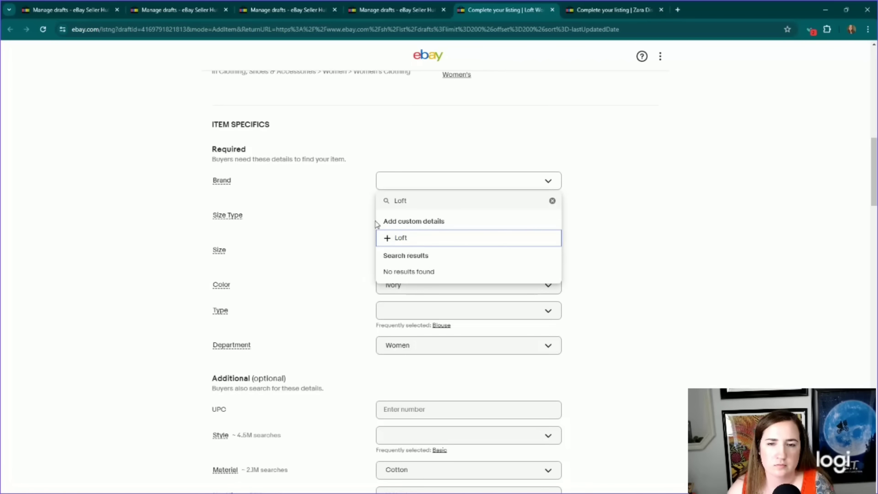
key("Return")
Step: Set the Loft top's size type to Regular, apply the suggested size L, and set its type to Blouse
left_click(442, 222)
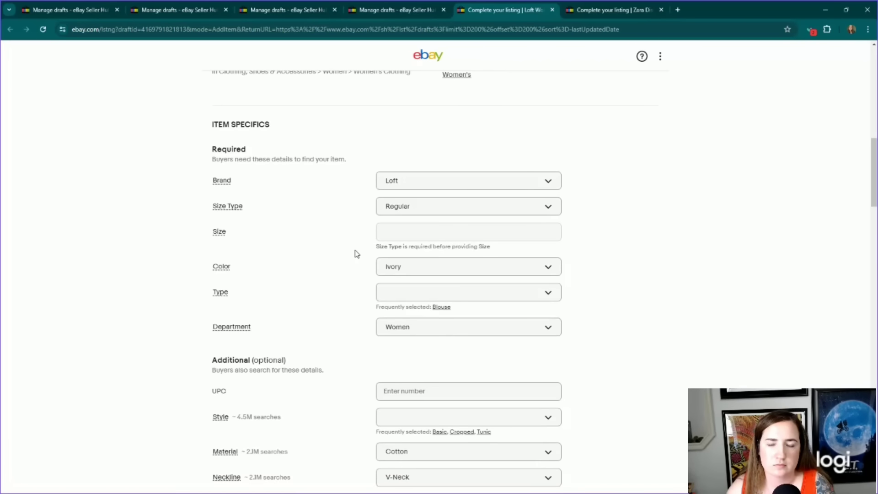
scroll(354, 254, "up", 10)
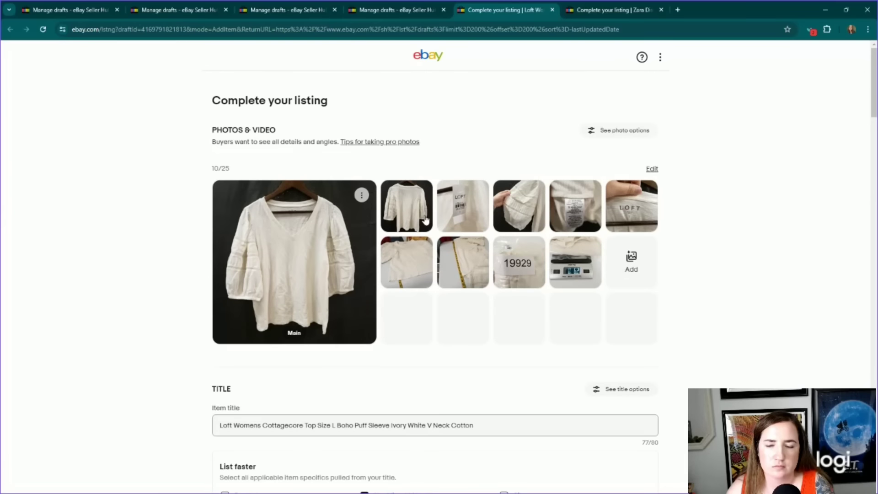
scroll(409, 249, "down", 15)
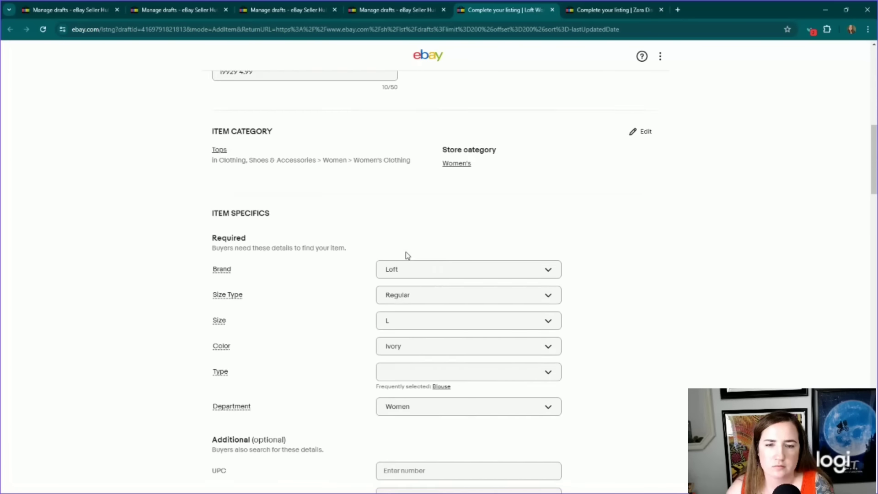
left_click(442, 206)
Step: Set the Loft top's style to Basic, sleeve length to Short Sleeve and pattern to Solid
scroll(355, 249, "down", 3)
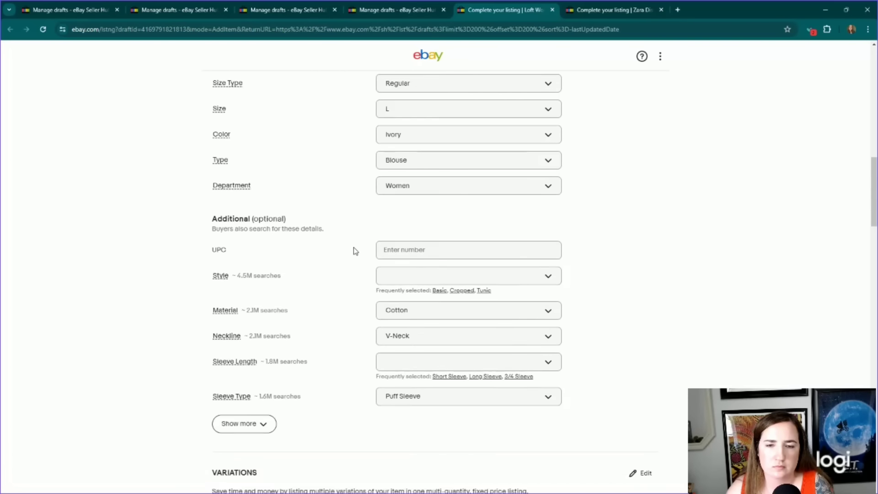
scroll(355, 241, "up", 2)
scroll(355, 241, "down", 2)
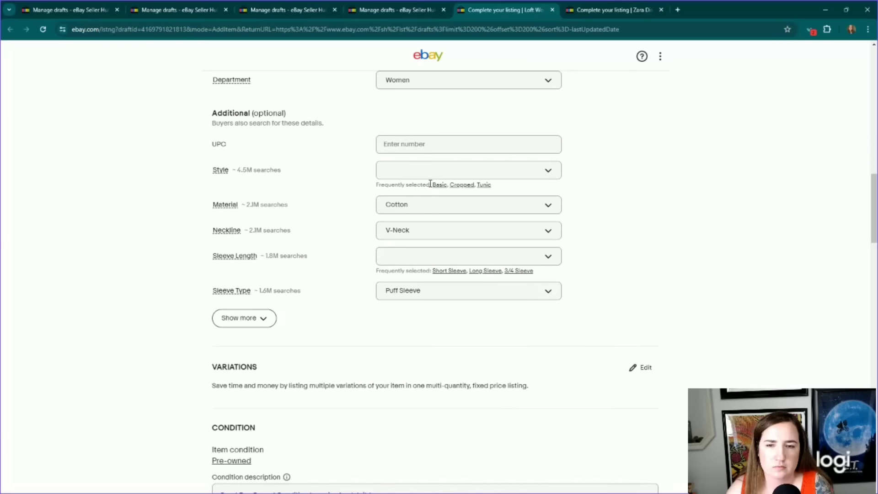
scroll(366, 204, "down", 2)
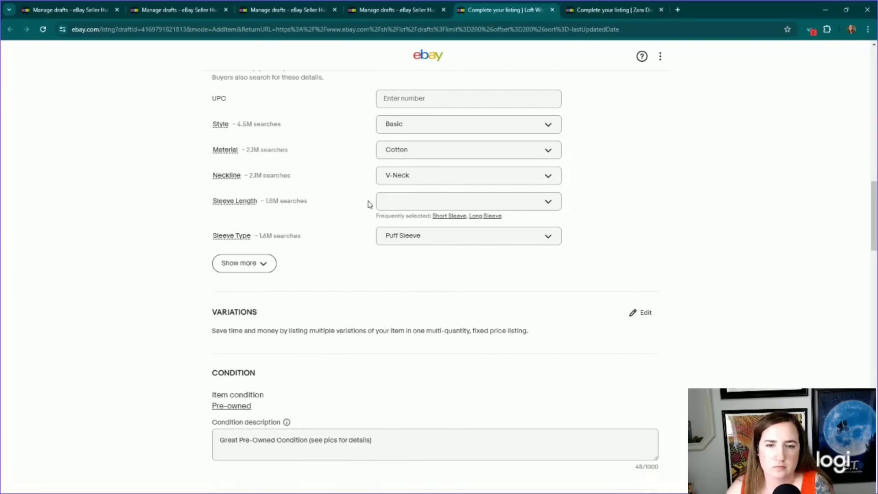
left_click(449, 170)
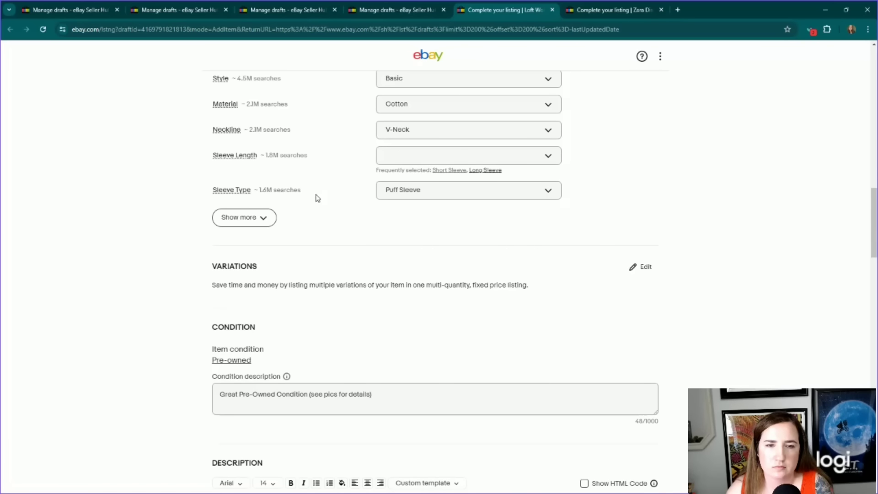
left_click(264, 211)
left_click(438, 222)
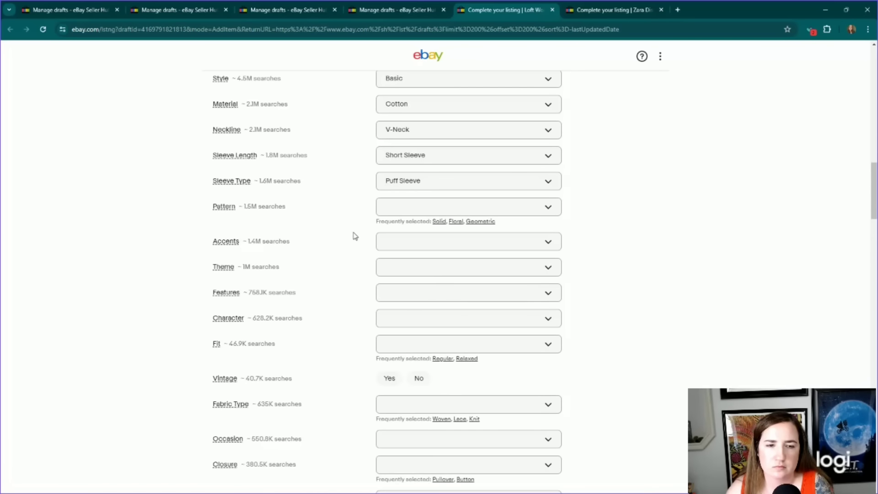
Step: Set the Loft top's occasion to Casual, closure to Pullover and garment care to Machine Washable
scroll(356, 236, "down", 3)
scroll(355, 235, "down", 2)
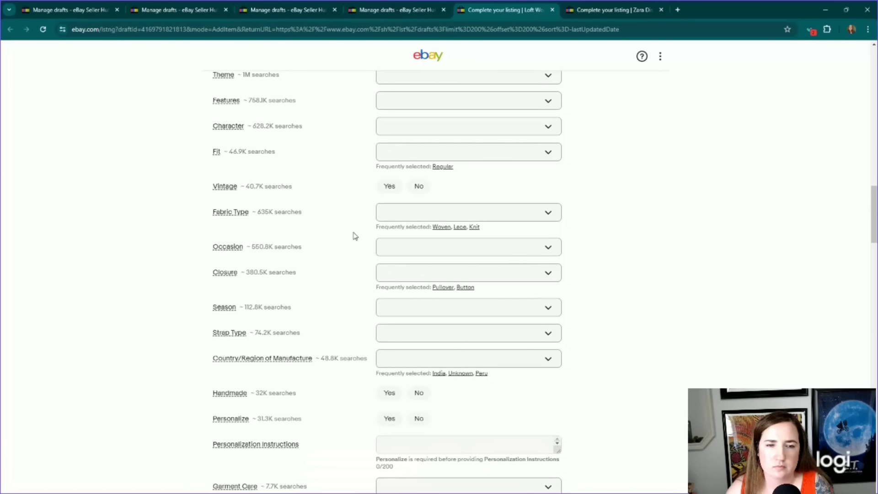
scroll(355, 235, "down", 1)
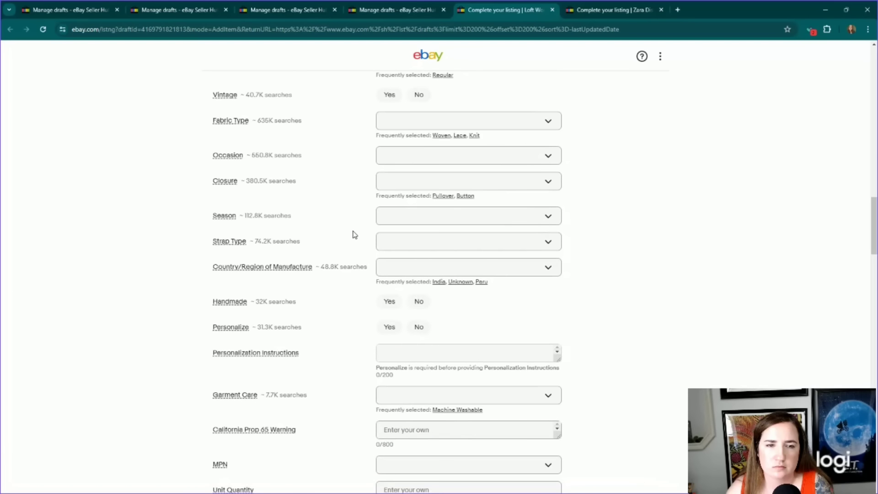
left_click(417, 153)
left_click(387, 212)
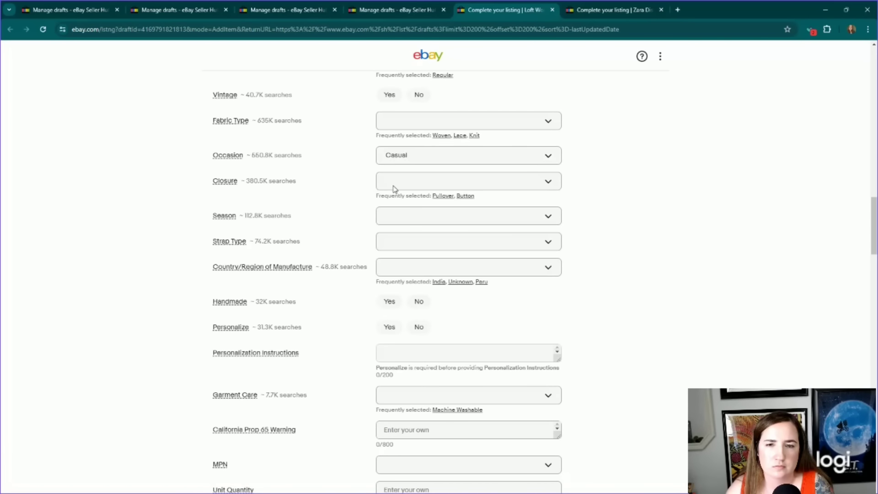
left_click(437, 196)
scroll(306, 222, "down", 3)
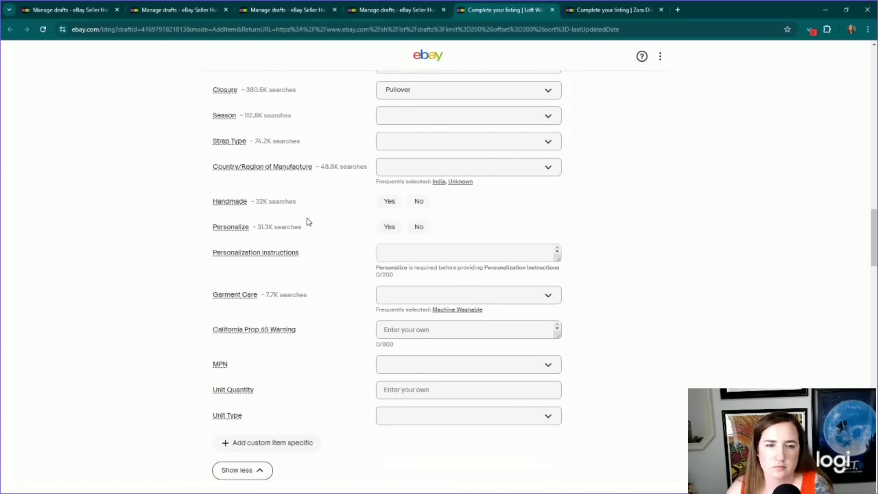
scroll(308, 222, "down", 1)
left_click(444, 218)
scroll(297, 218, "down", 5)
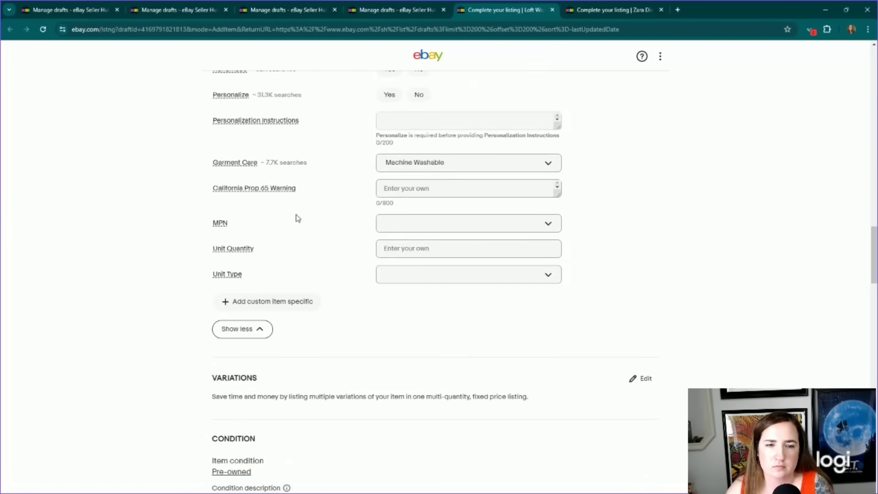
Step: Change the Loft top's item condition to New with tags
scroll(299, 220, "down", 2)
left_click(231, 192)
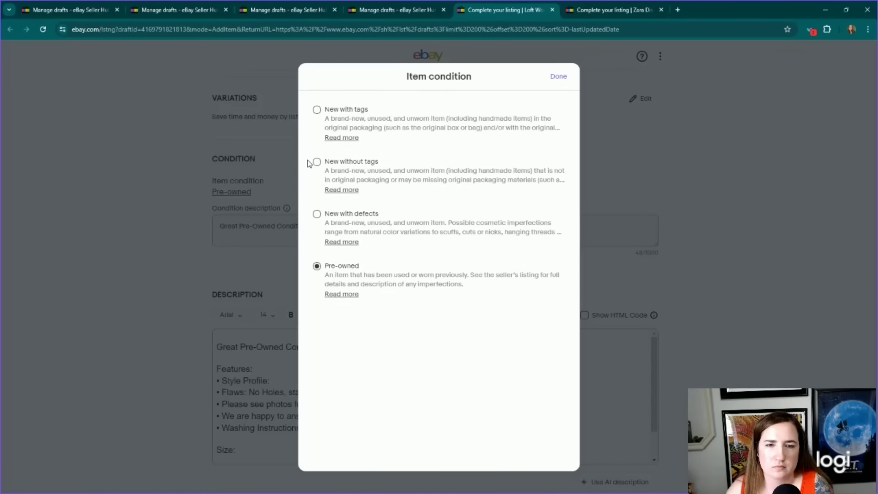
left_click(316, 110)
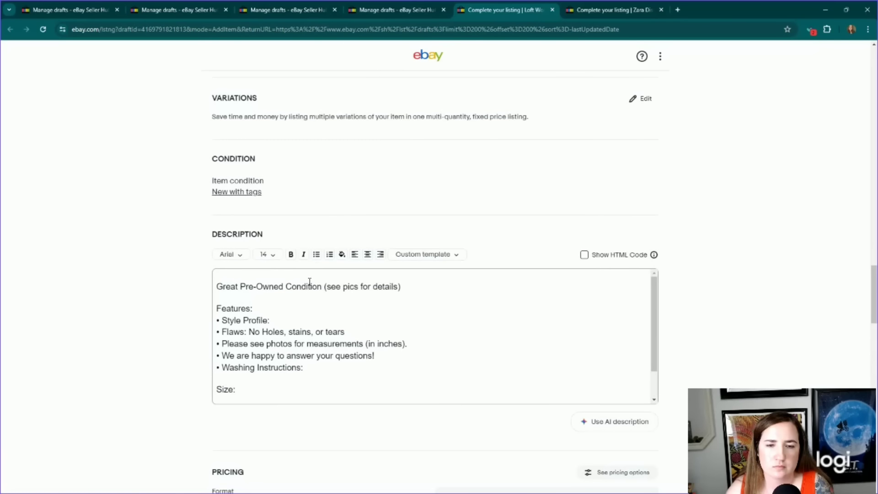
Step: Replace "Great Pre-Owned Condition" with "New with tags" in the opening line of the Loft top's description
left_click_drag(320, 286, 177, 294)
type("New wit")
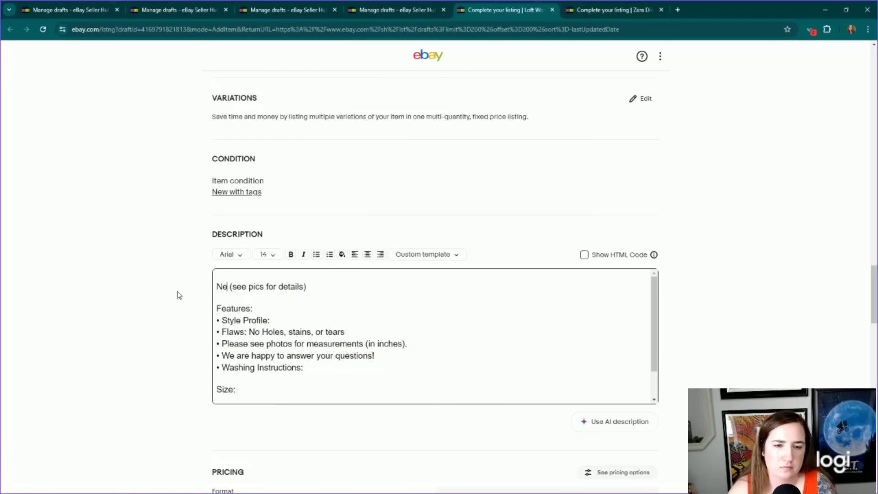
type("h tags")
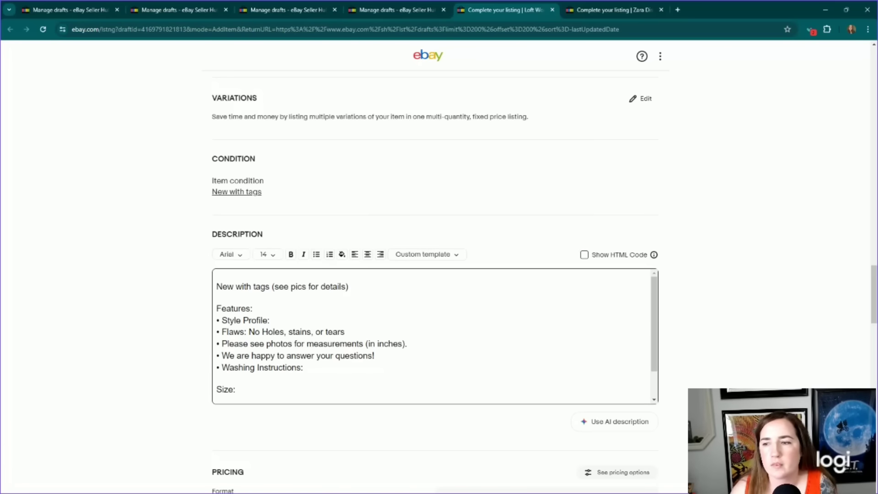
Step: Review the Loft top's photos and title, then fill in the description's Style Profile with "bohemian peasant beach"
scroll(870, 112, "up", 10)
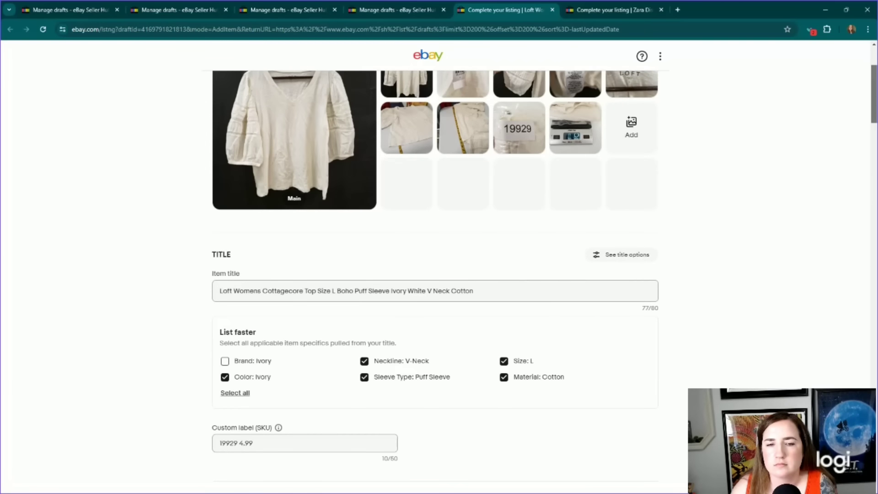
scroll(200, 378, "down", 15)
scroll(199, 378, "up", 6)
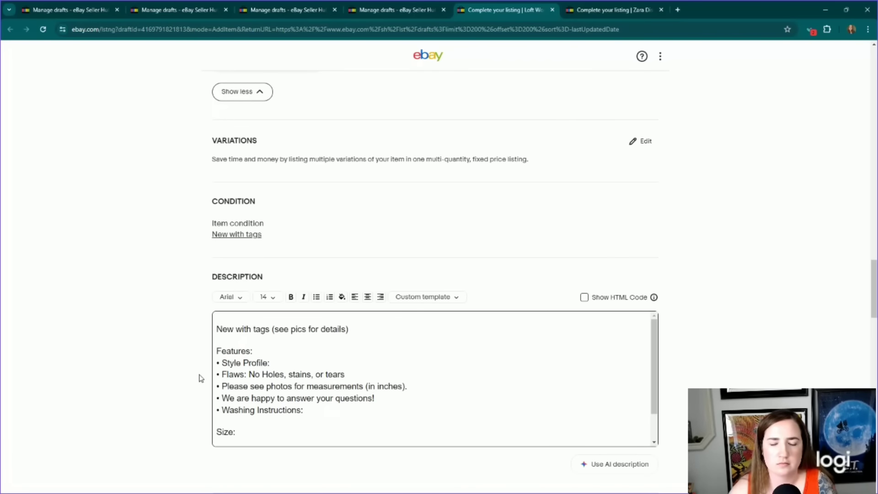
key("BackSpace")
key("BackSpace")
key("BackSpace")
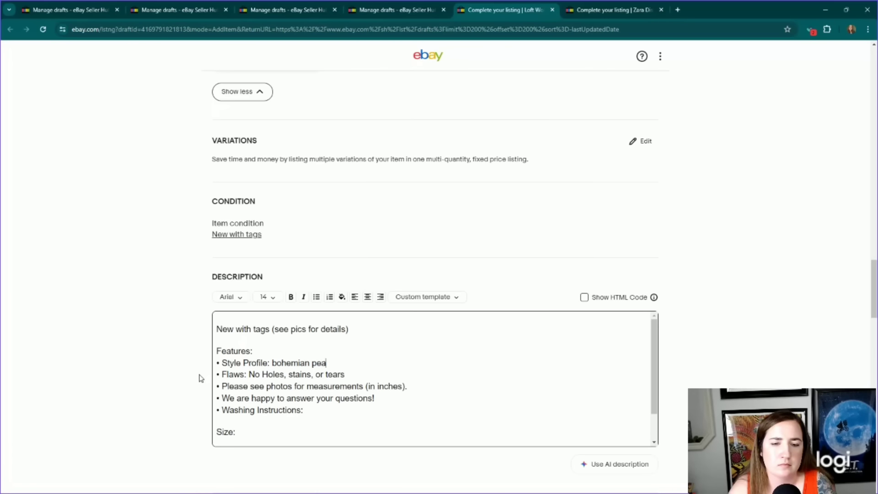
type("ian peasant")
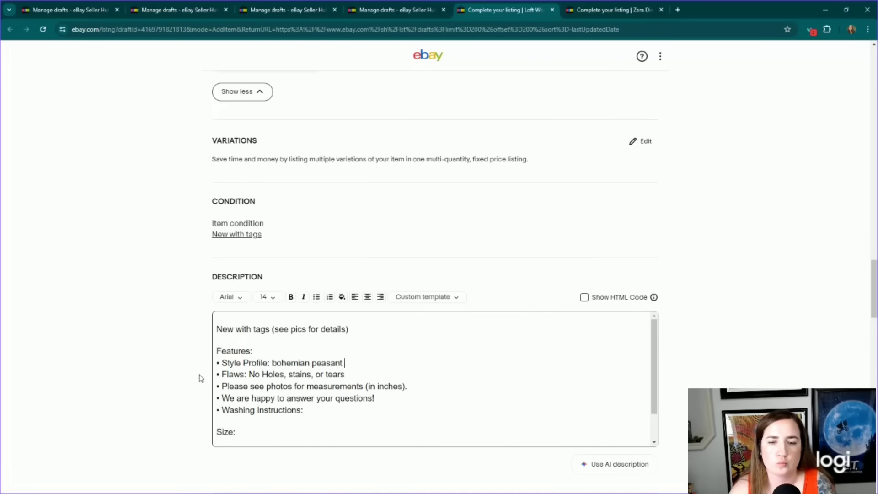
type(" beach")
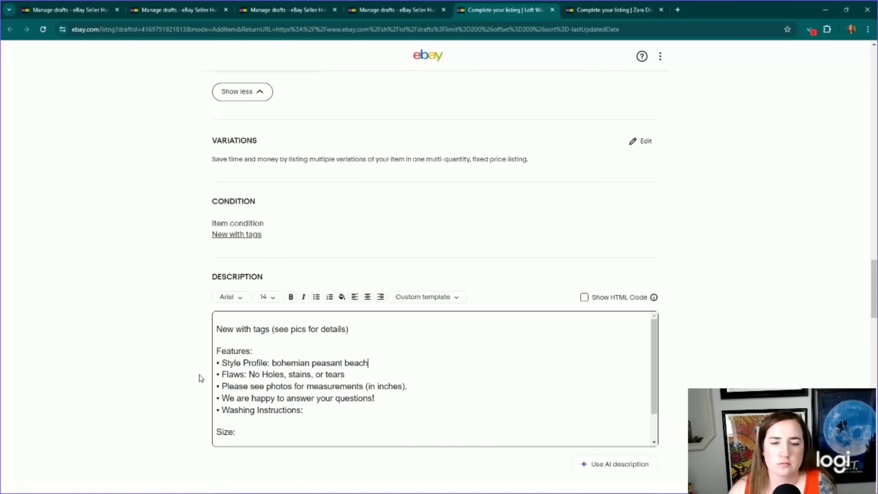
Step: Fill in the description's Washing Instructions with "machine wash" and its Size with "L"
scroll(326, 378, "down", 1)
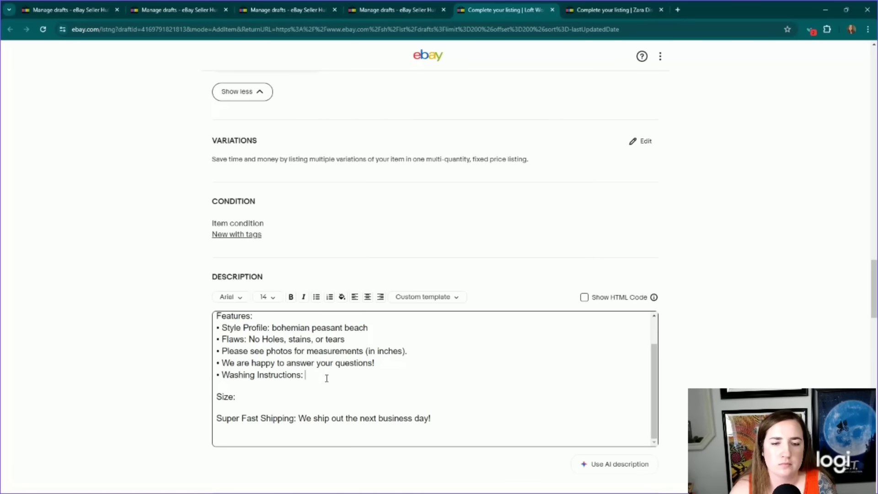
type("machinew")
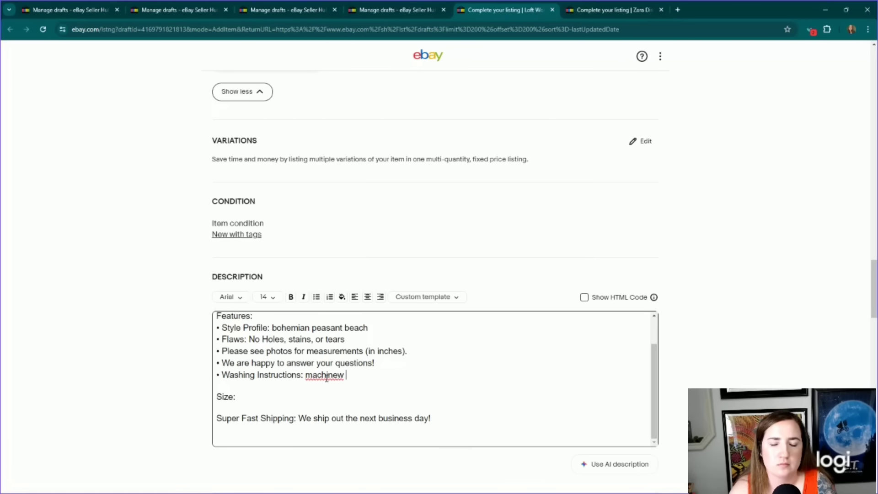
key("BackSpace")
key("BackSpace")
type("wash")
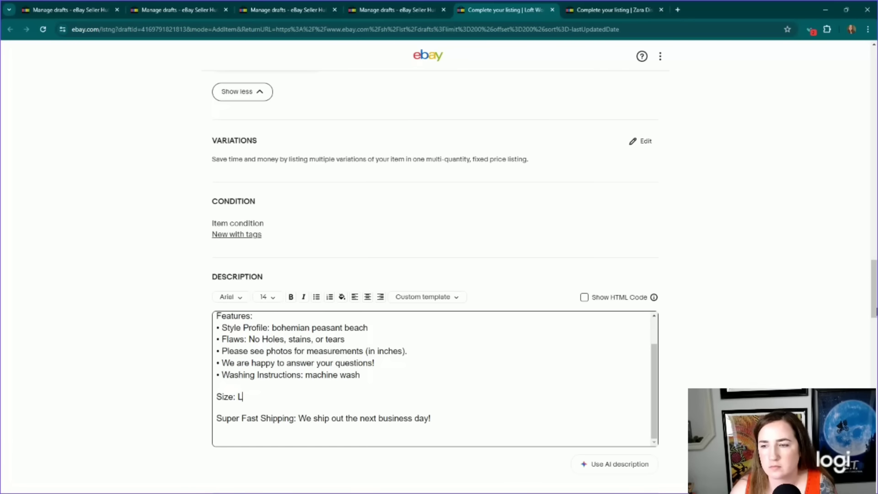
Step: Set the Loft top's package weight to 7 oz and save the listing as a draft
left_click_drag(875, 311, 873, 398)
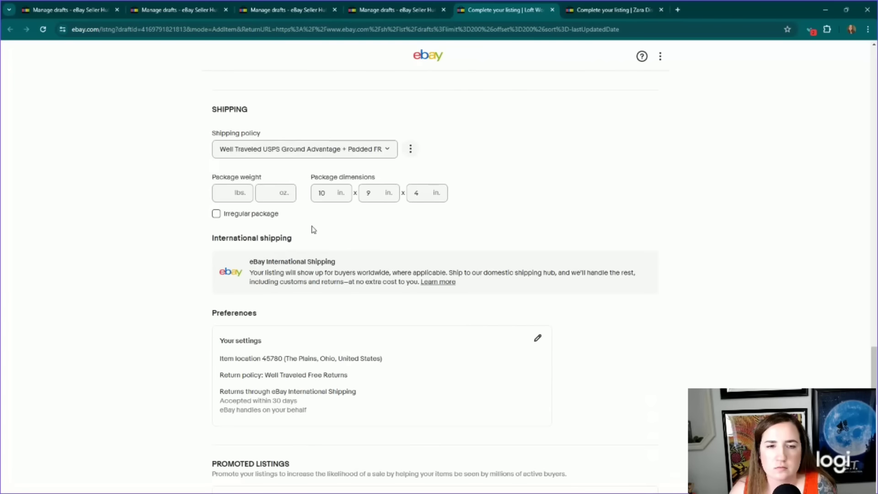
left_click(264, 194)
type("7")
left_click(130, 214)
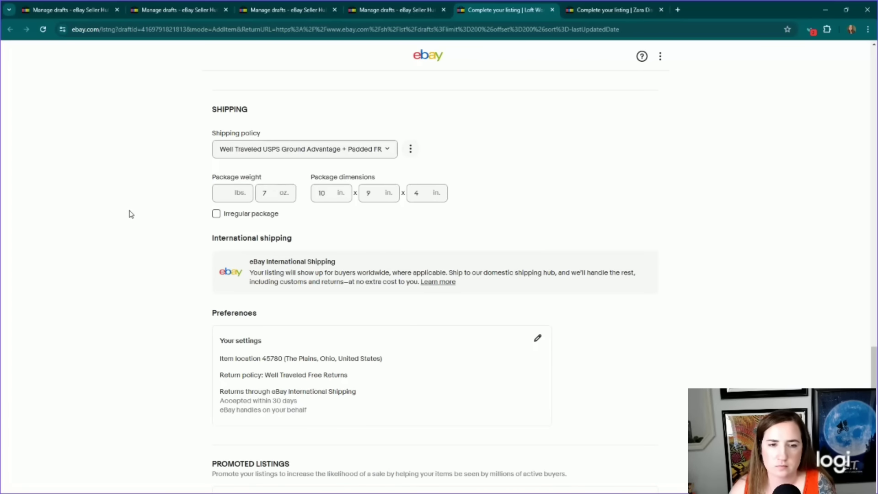
scroll(130, 213, "down", 15)
left_click(452, 355)
Step: Switch to the Zara top's draft and replace its custom label with "19925 4.99"
key("ctrl+Tab")
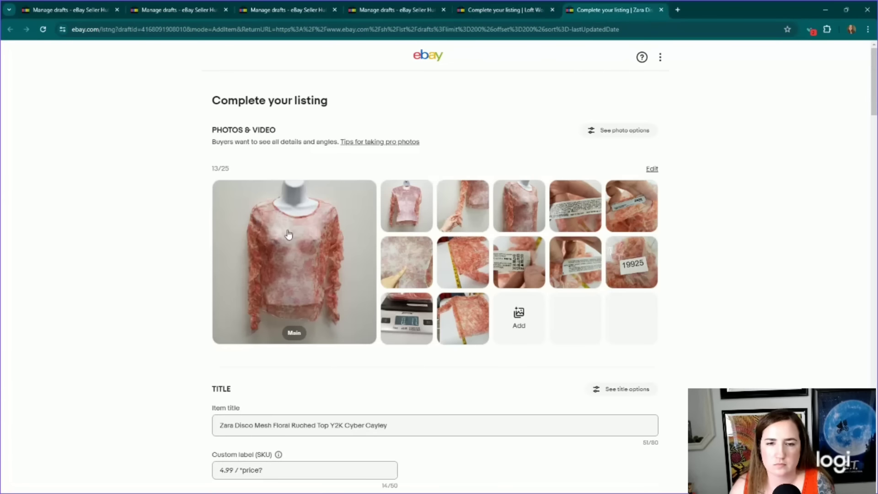
scroll(200, 266, "down", 2)
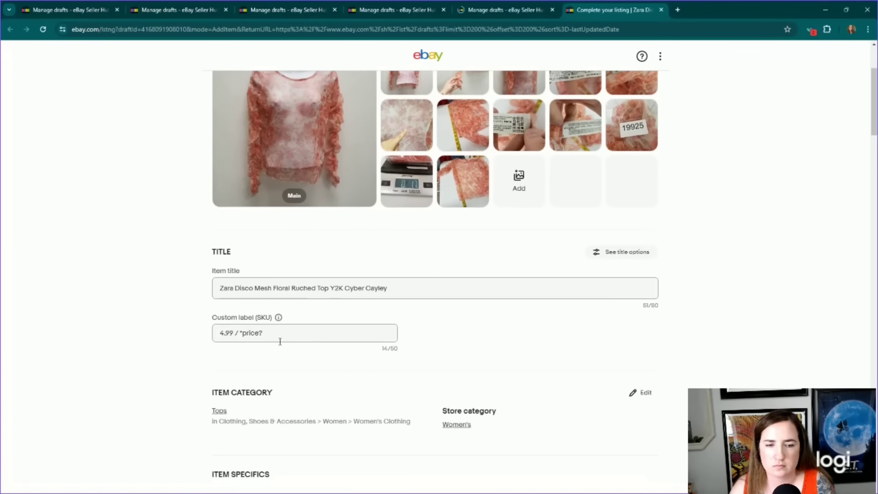
left_click_drag(264, 333, 233, 342)
key("BackSpace")
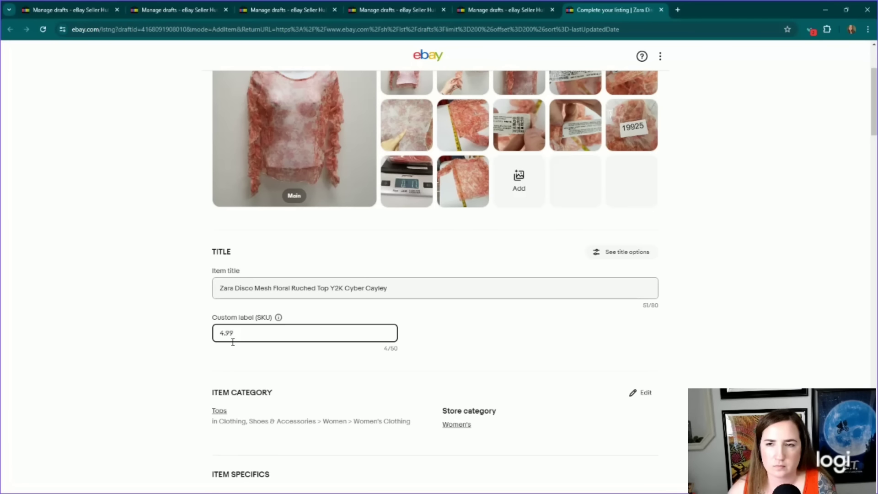
type("19925")
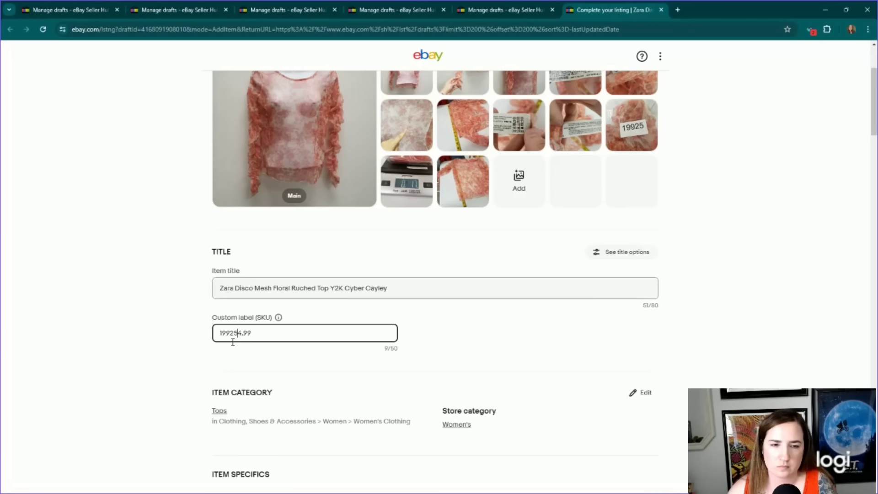
Step: Insert "Womens" after "Zara" in the item title and remove "Disco" before "Mesh"
left_click(238, 284)
type("W")
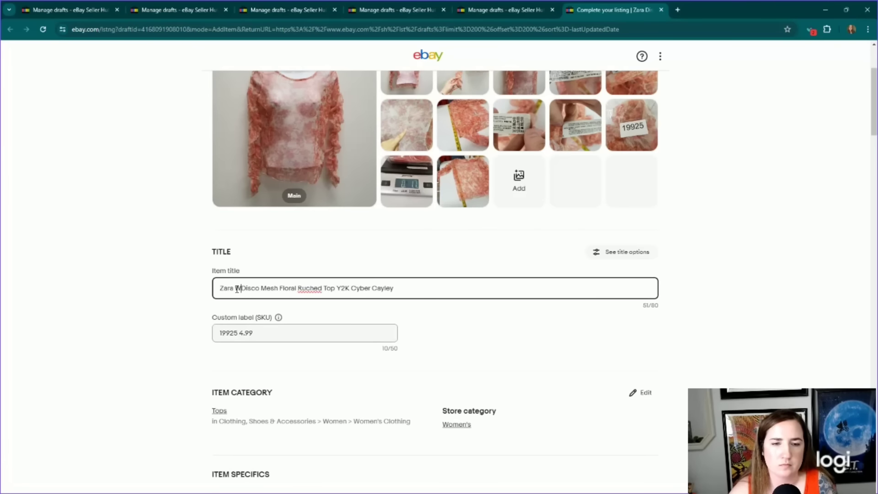
type("omens")
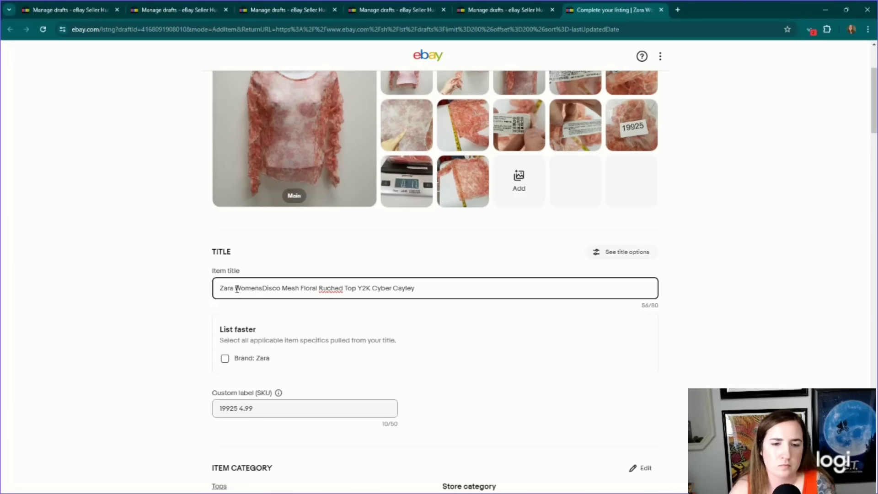
double_click(282, 289)
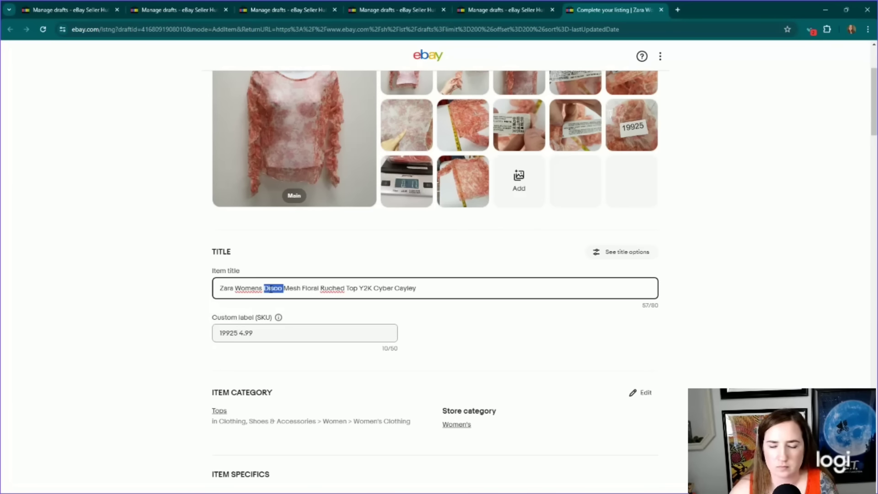
key("BackSpace")
Step: Insert the word "Size" after "Top" in the item title
left_click(339, 290)
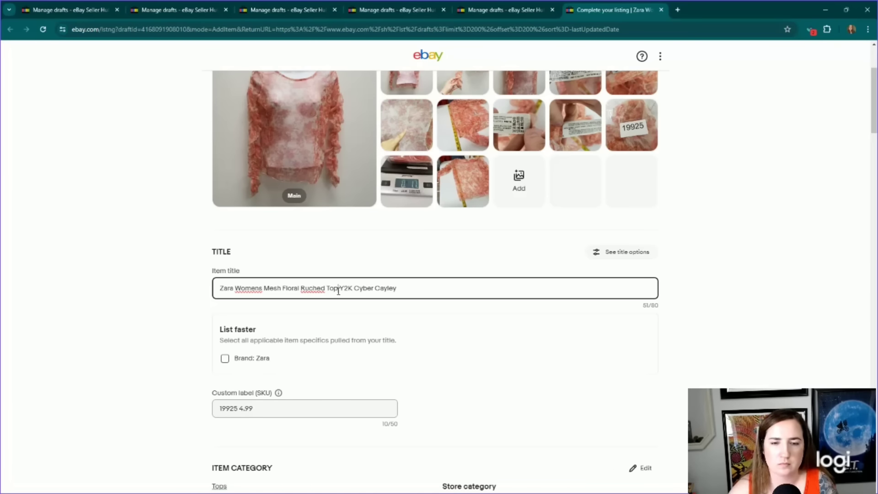
type("sie")
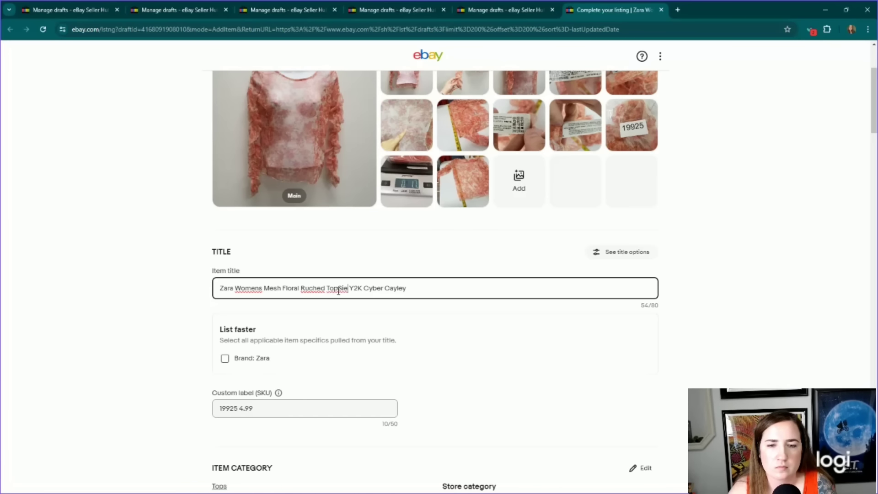
key("BackSpace")
type("ze")
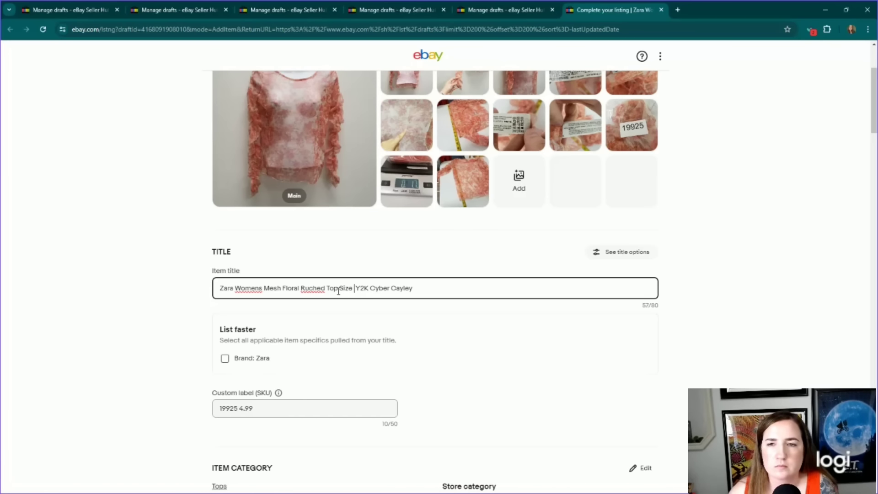
Step: Examine the Zara top's tag photos for its size and fabric content
scroll(341, 235, "up", 3)
left_click(630, 205)
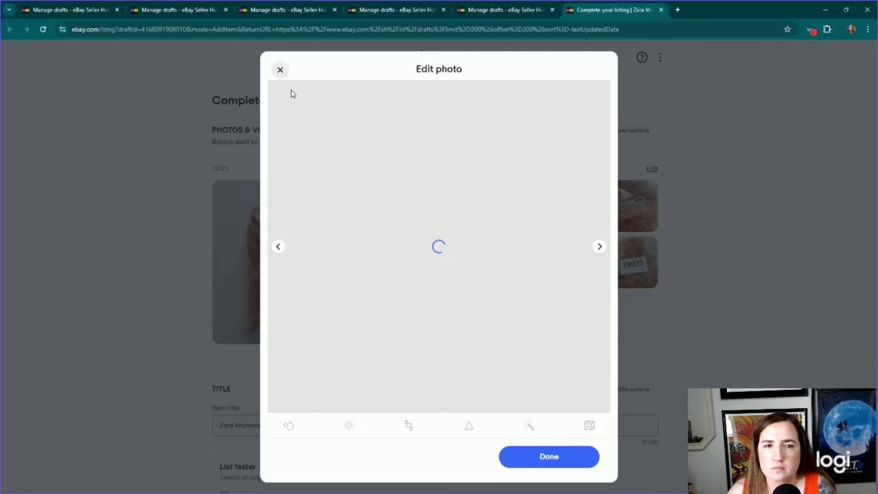
left_click(280, 70)
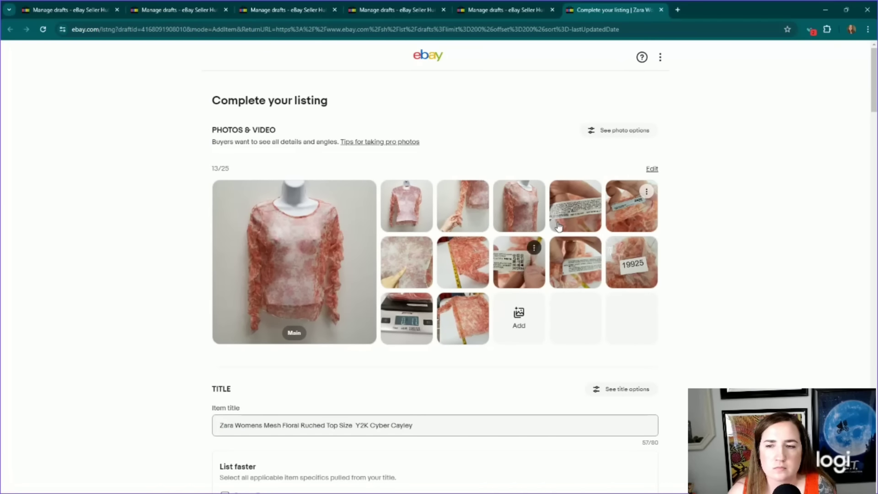
left_click(590, 191)
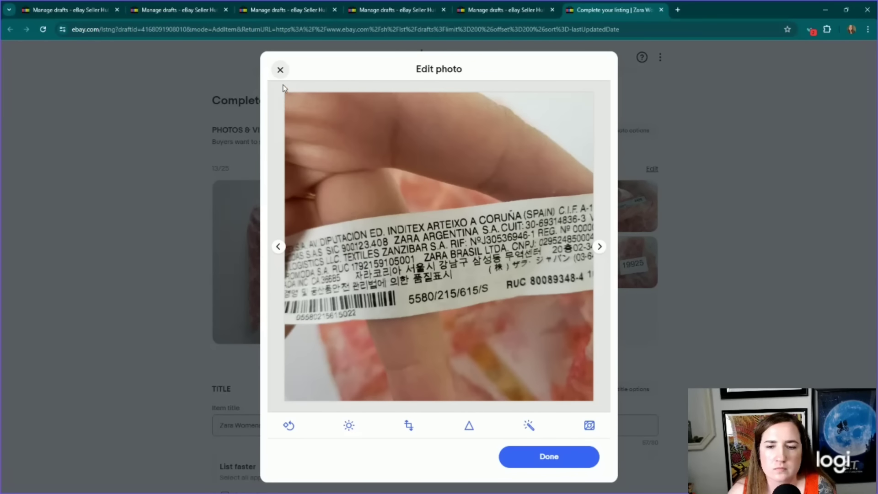
left_click(280, 69)
left_click(516, 267)
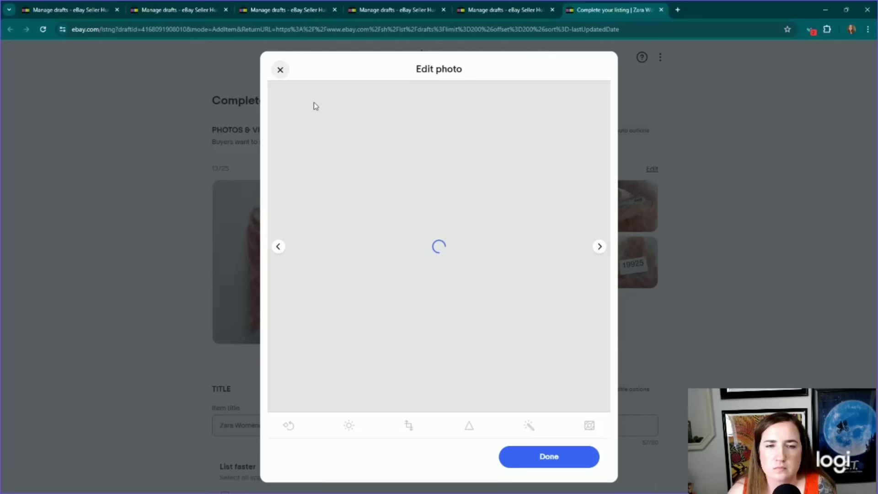
left_click(280, 70)
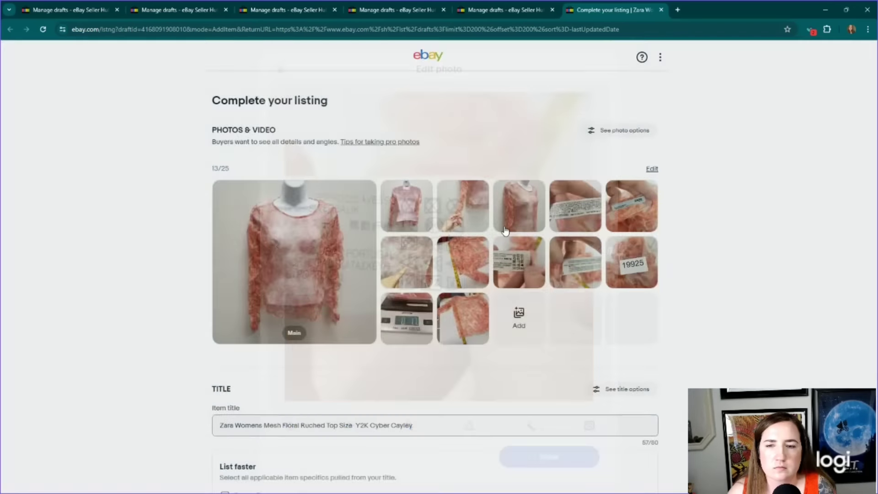
left_click(516, 265)
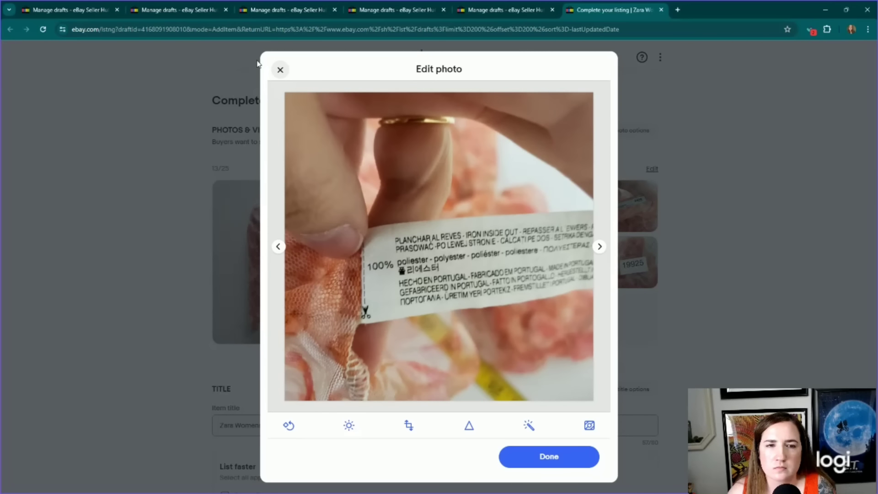
left_click(280, 70)
Step: Add "S" after "Size" in the item title and replace "Cayley" with "Disco Rave"
scroll(334, 151, "down", 5)
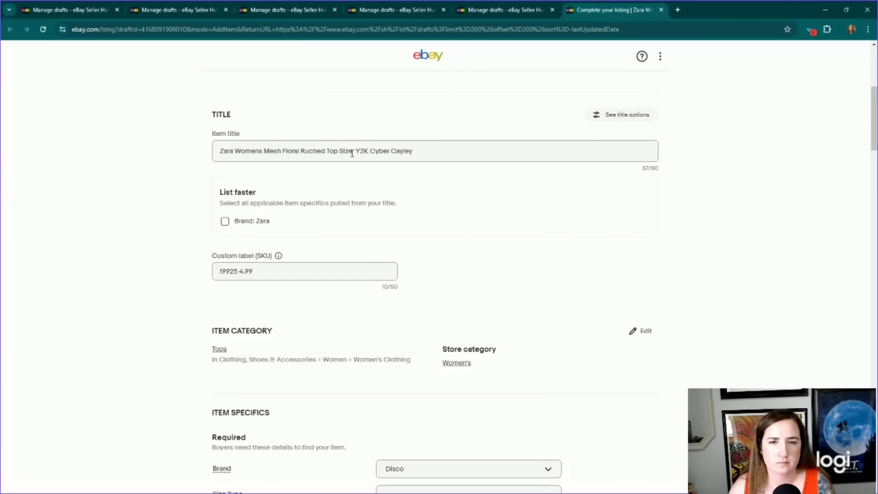
left_click(354, 154)
type("S")
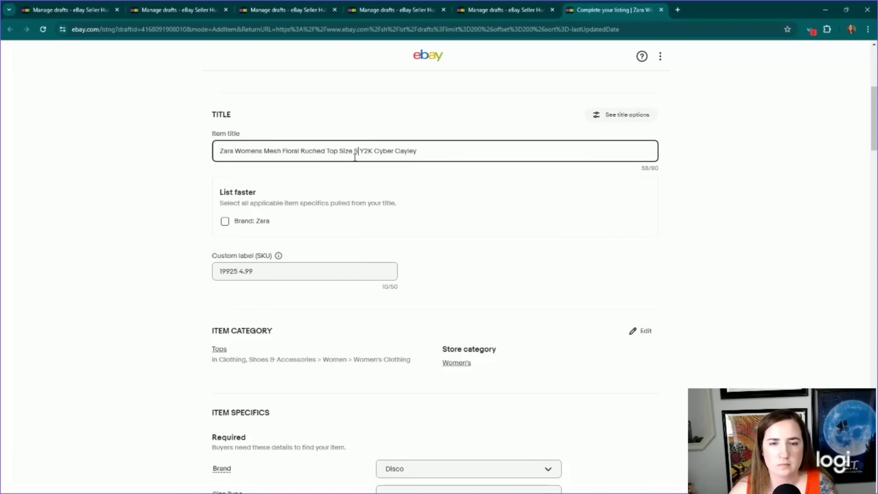
left_click(447, 159, "shift")
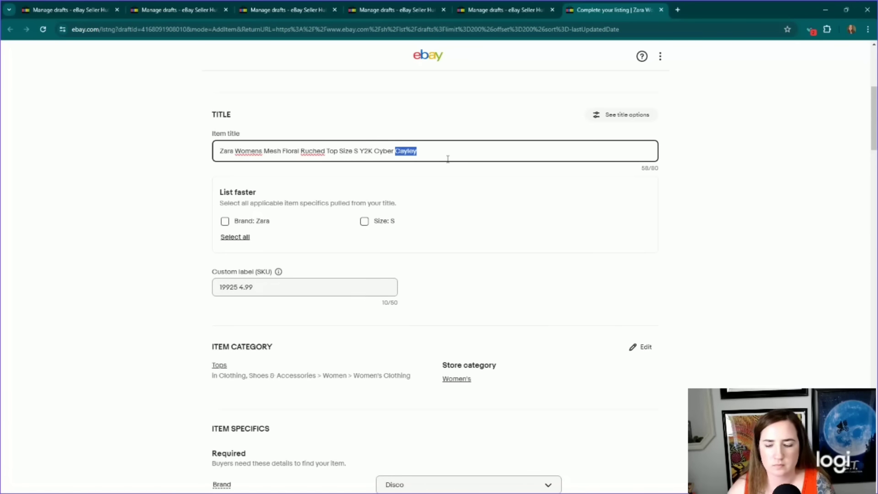
key("BackSpace")
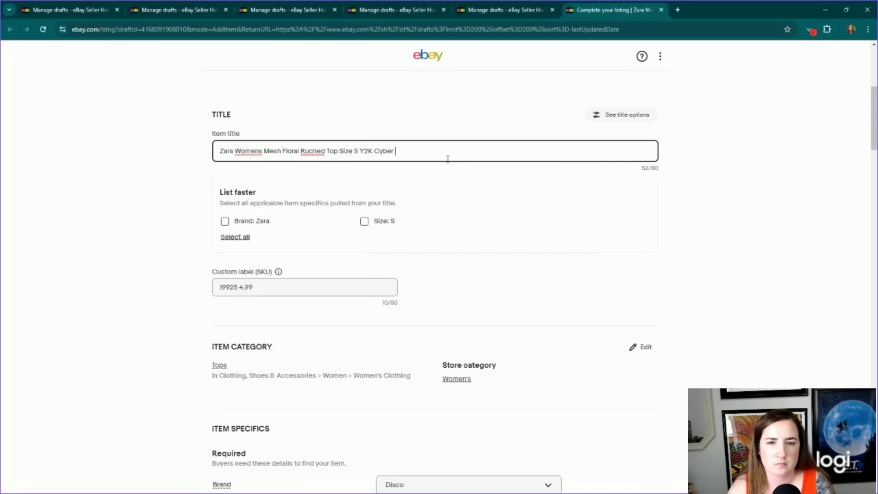
type("Disco Rave")
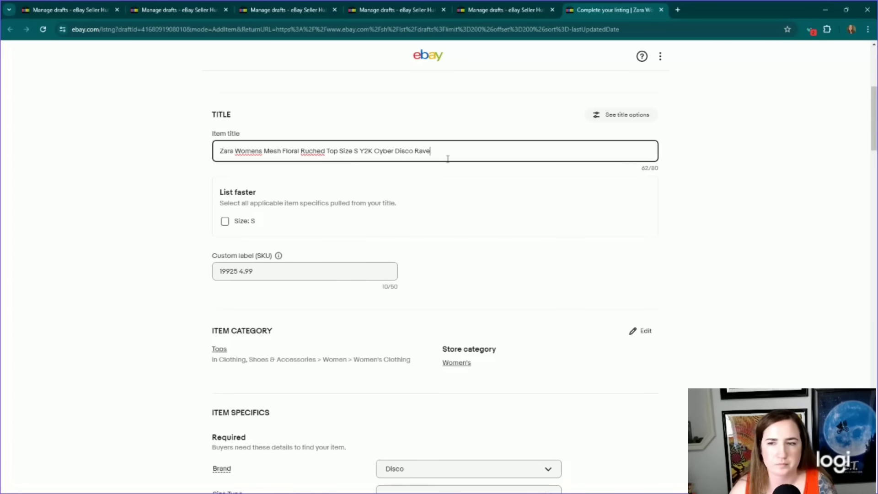
Step: Check the top's photos and append "Long Sleeve Pink" to the end of the item title
scroll(340, 172, "up", 4)
scroll(429, 277, "down", 1)
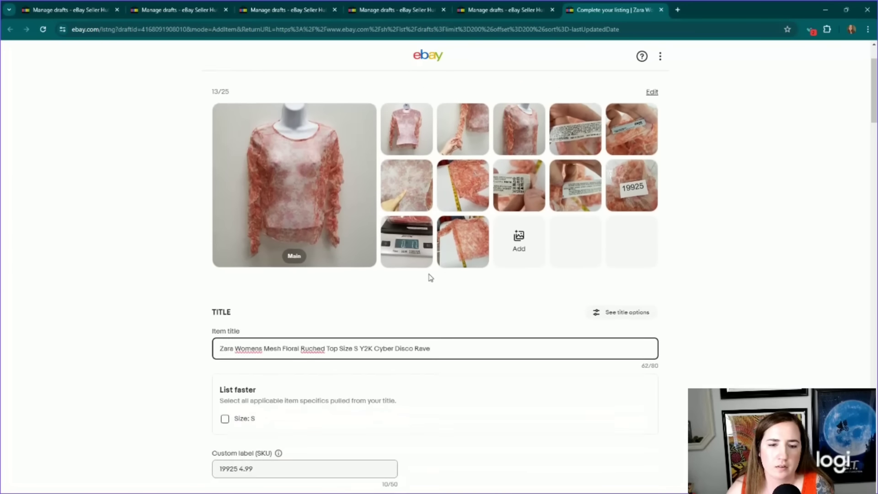
type("Long S")
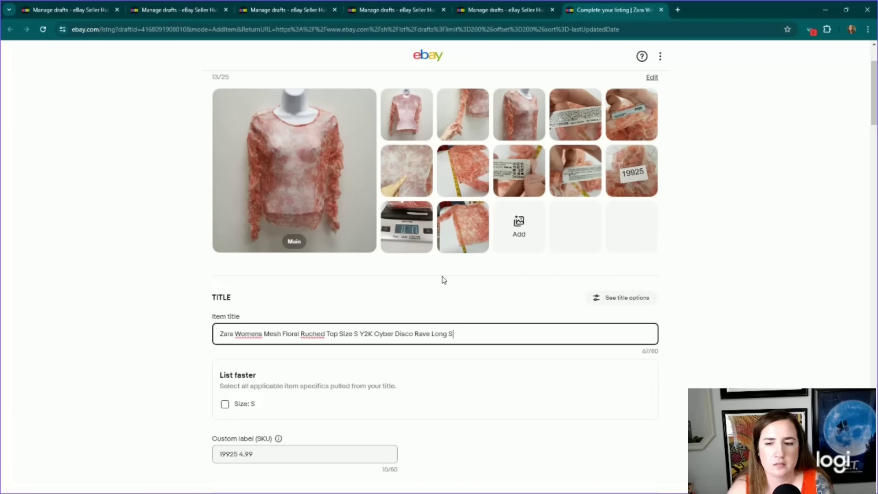
type("leeve Pink")
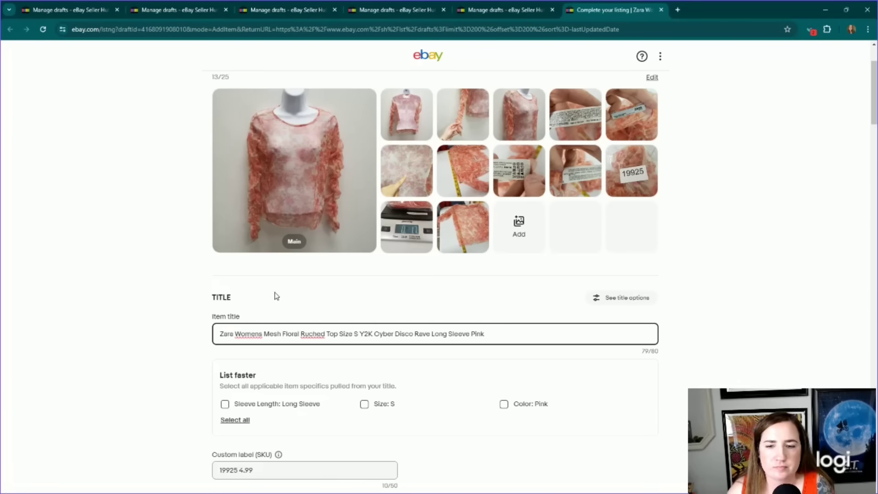
left_click(152, 250)
Step: Apply all item specifics suggested from the title: Long Sleeve, size S and color Pink
scroll(153, 250, "down", 3)
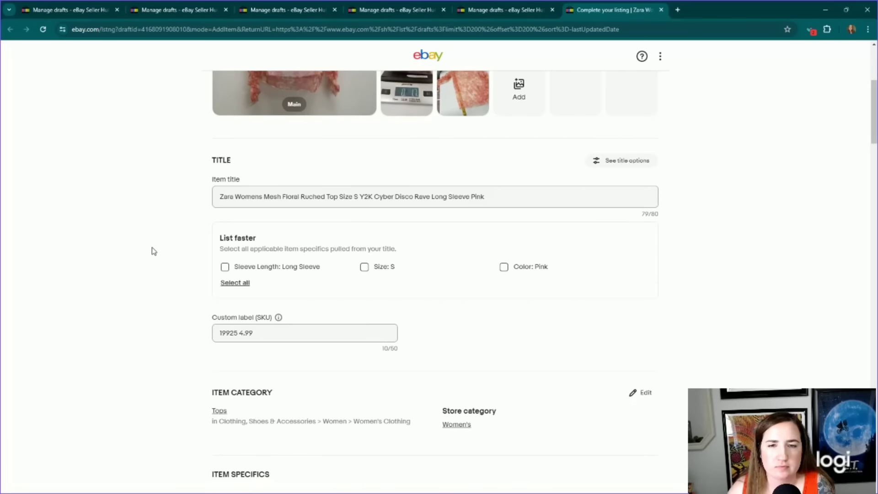
scroll(154, 250, "down", 6)
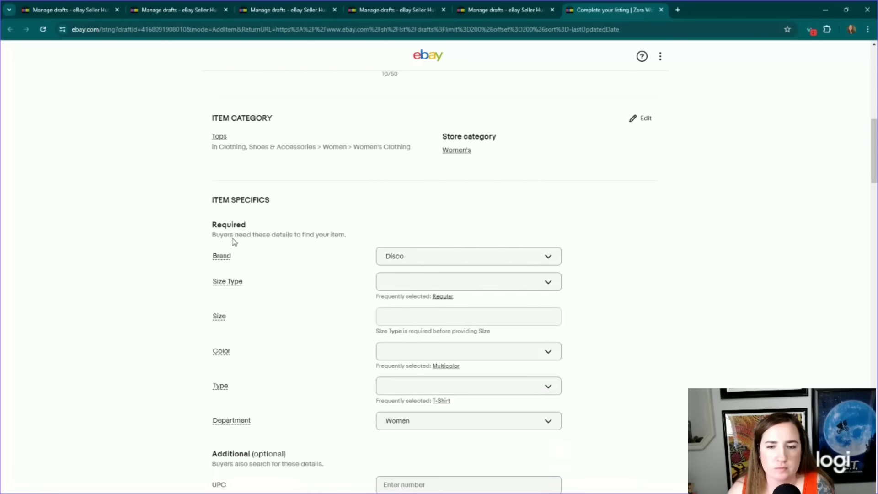
scroll(234, 242, "down", 3)
left_click(406, 124)
scroll(287, 223, "up", 8)
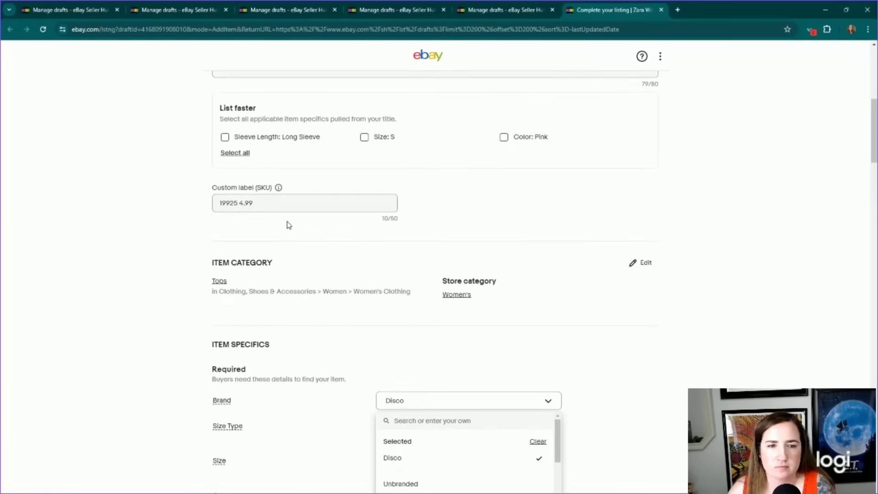
left_click(242, 237)
Step: Change the Brand in the required item specifics to Zara
scroll(462, 267, "down", 4)
left_click(425, 303)
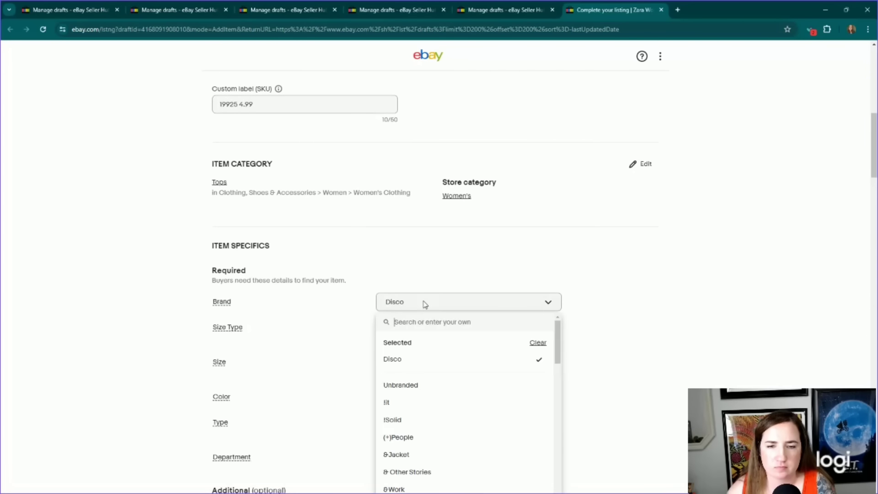
type("zara")
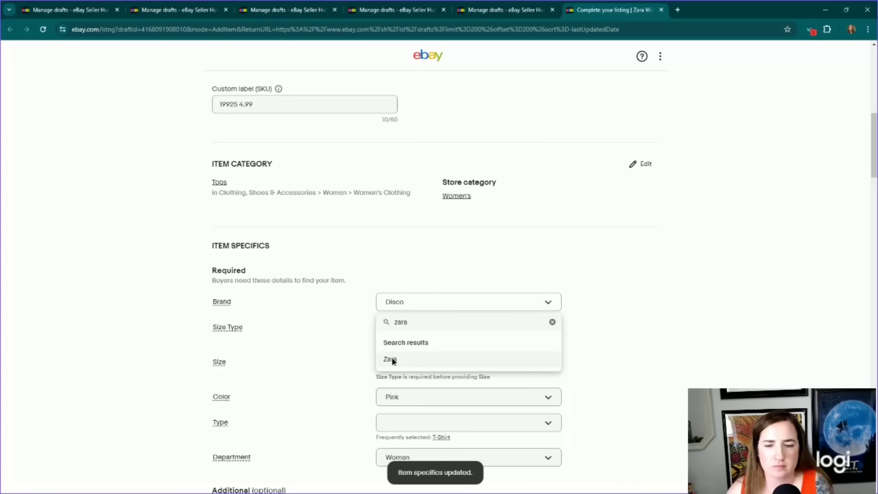
left_click(392, 359)
Step: Set the Size Type to Regular and the Size to S
scroll(311, 318, "down", 3)
left_click(443, 204)
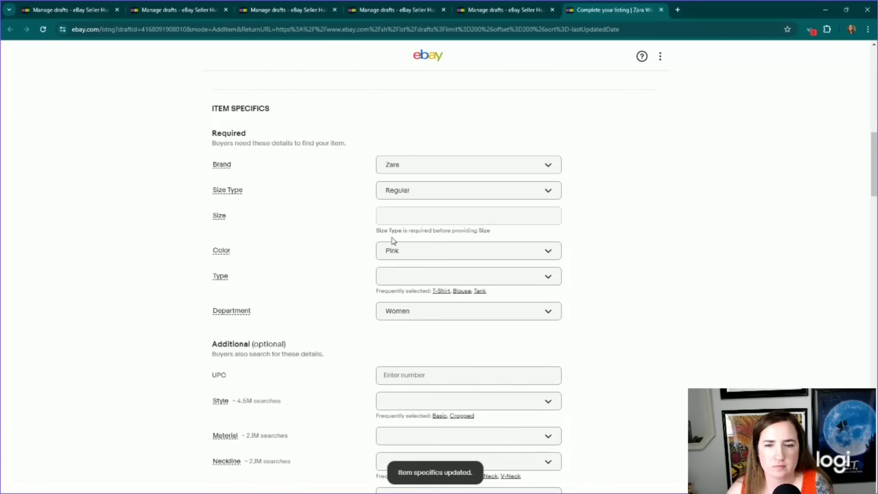
left_click(413, 223)
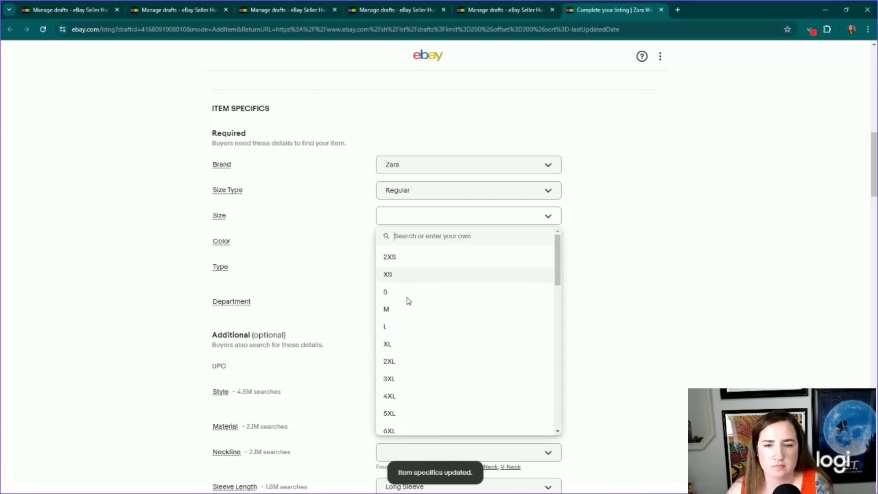
left_click(407, 292)
Step: Set the top's Type to Blouse in the required item specifics
scroll(341, 280, "down", 1)
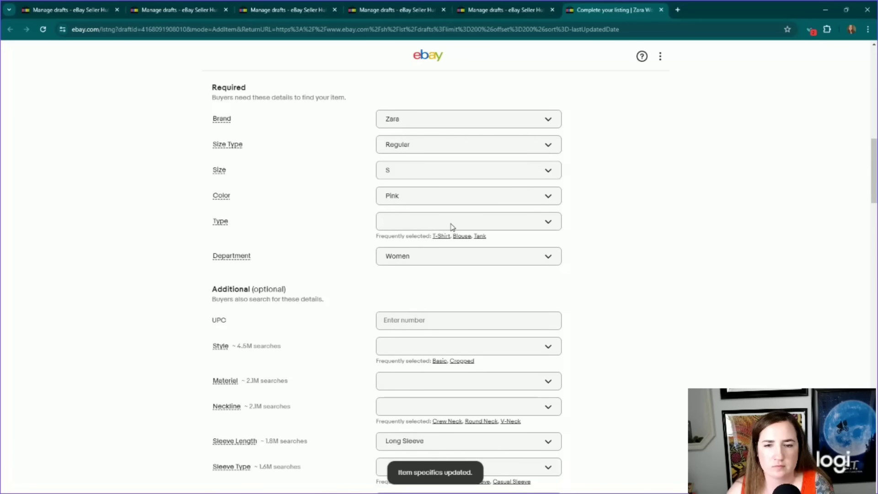
left_click(488, 227)
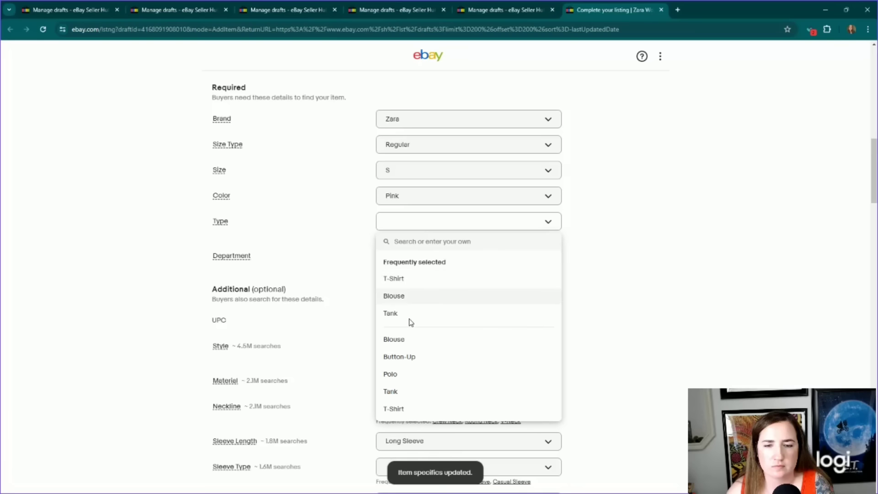
left_click(406, 342)
Step: Set the top's Style to Basic and its Material to Polyester in the additional item specifics
scroll(343, 269, "down", 5)
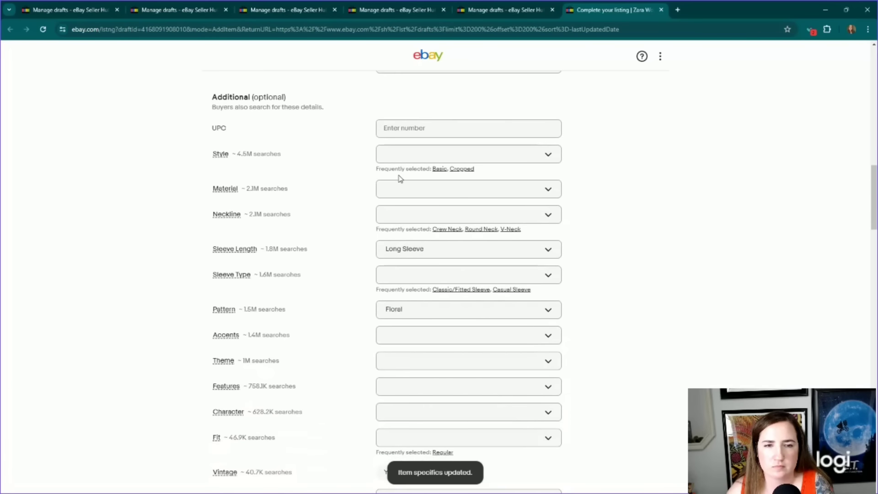
left_click(439, 129)
left_click(392, 139)
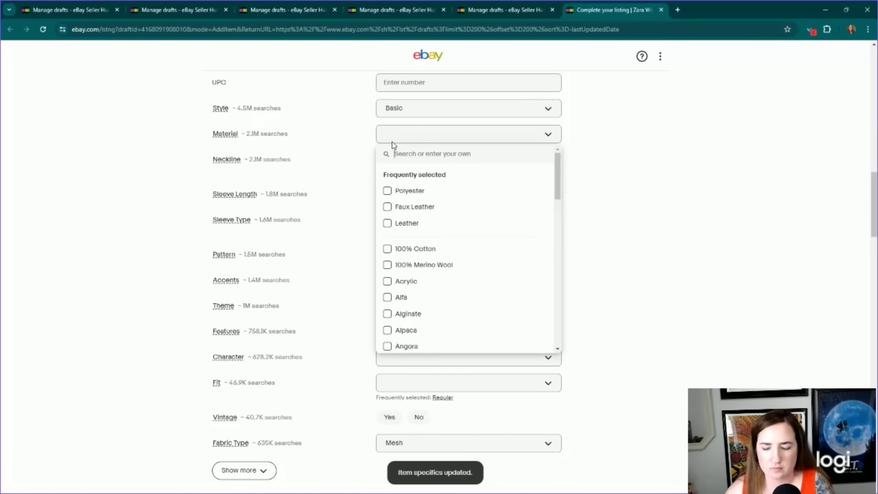
type("pol")
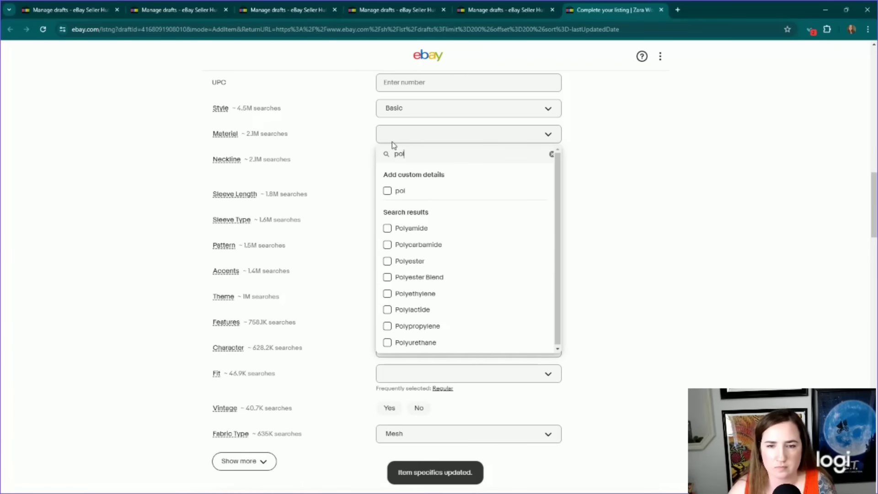
left_click(387, 260)
left_click(344, 250)
scroll(368, 196, "down", 2)
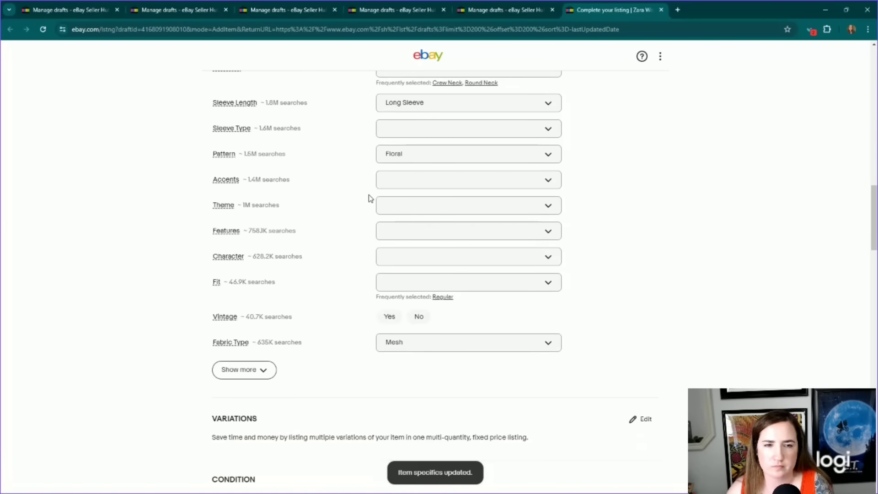
left_click(393, 134)
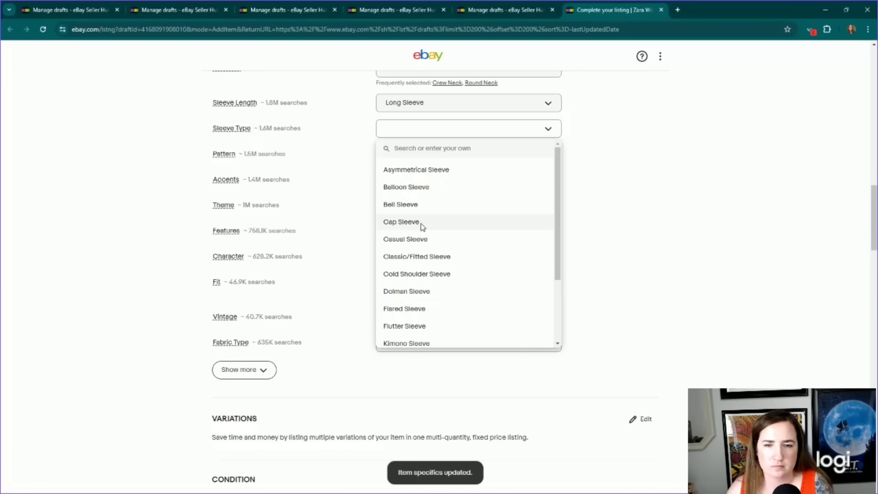
scroll(422, 226, "down", 1)
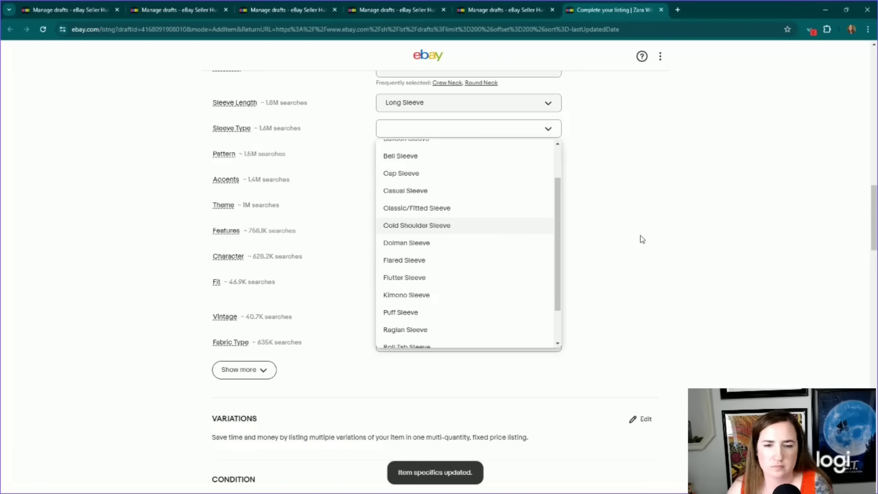
scroll(423, 237, "down", 1)
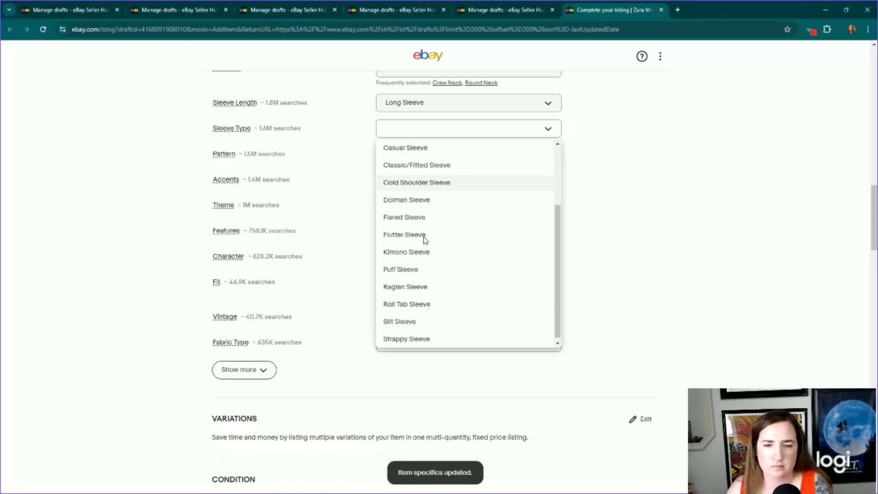
left_click(654, 265)
scroll(302, 220, "down", 2)
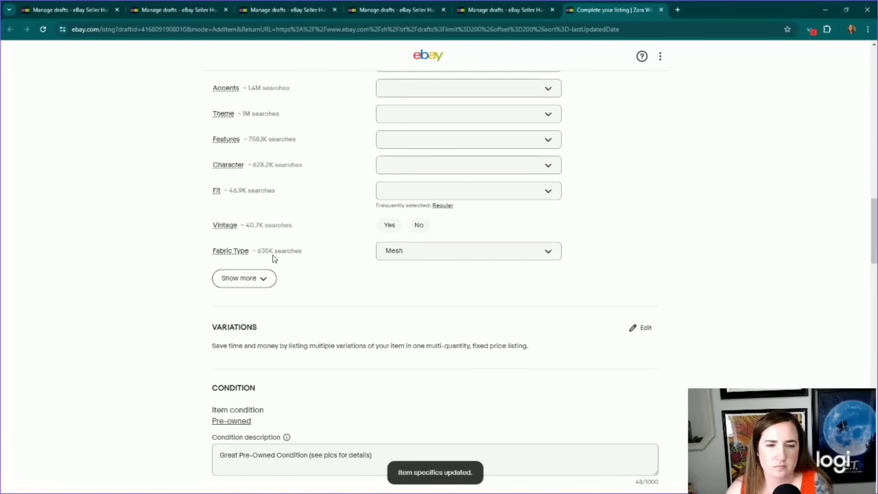